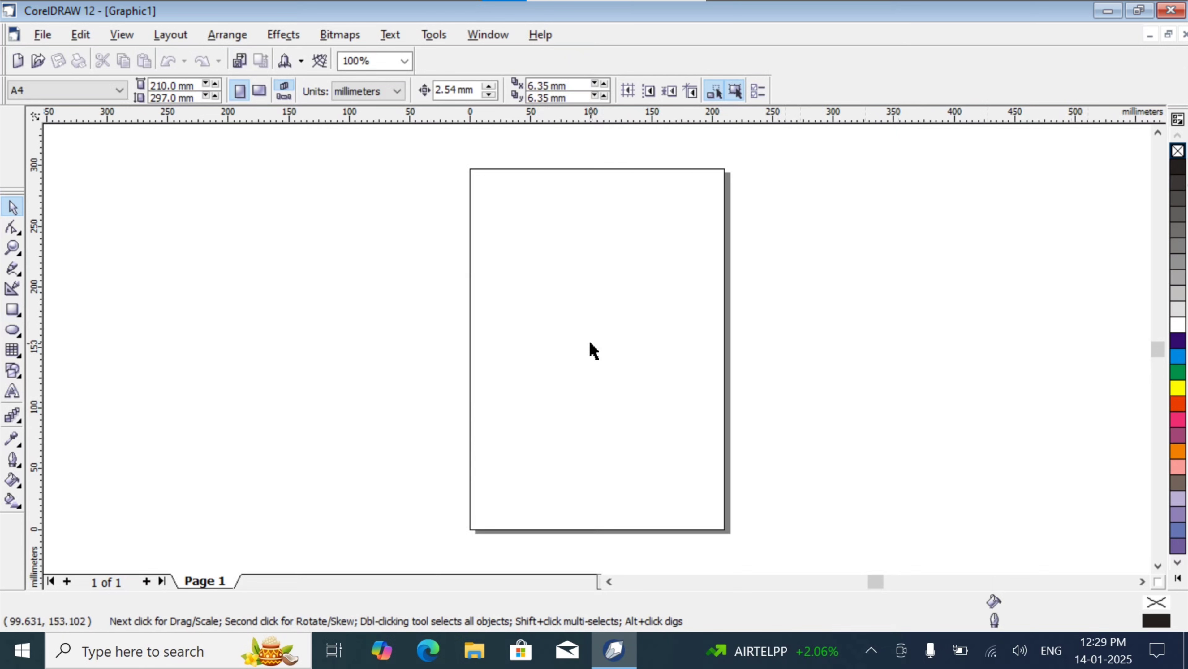
- Review the paper size and orientation options in the page setup without changing them
{"action": "left_click", "coordinate": [171, 37]}
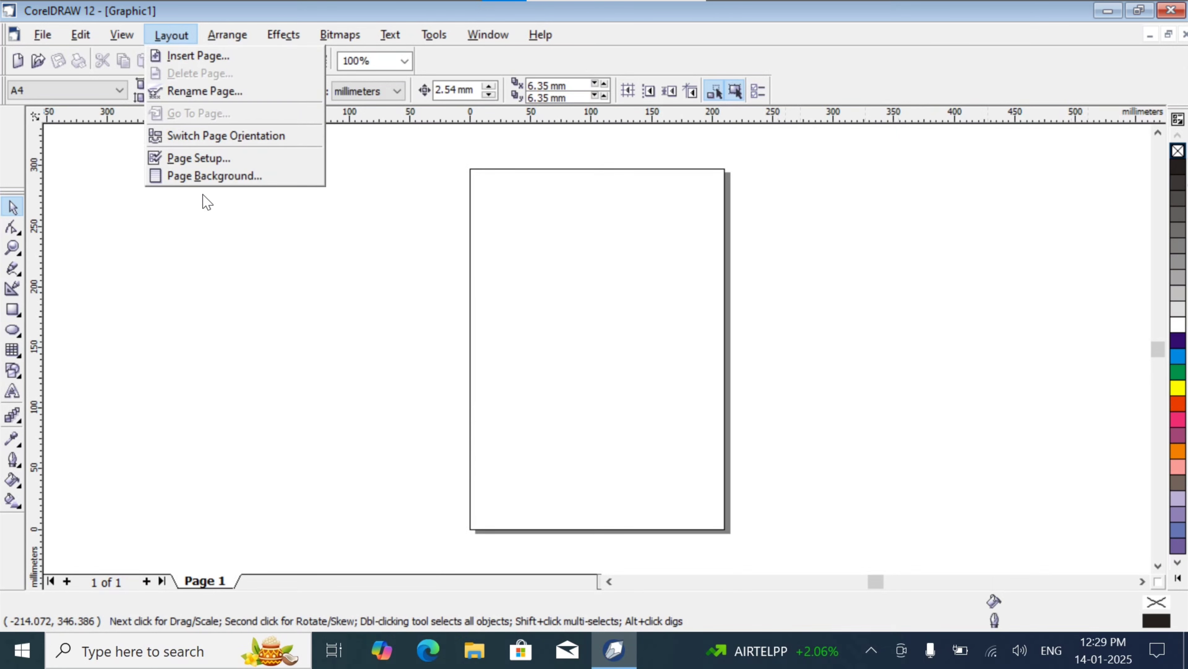
{"action": "left_click", "coordinate": [234, 159]}
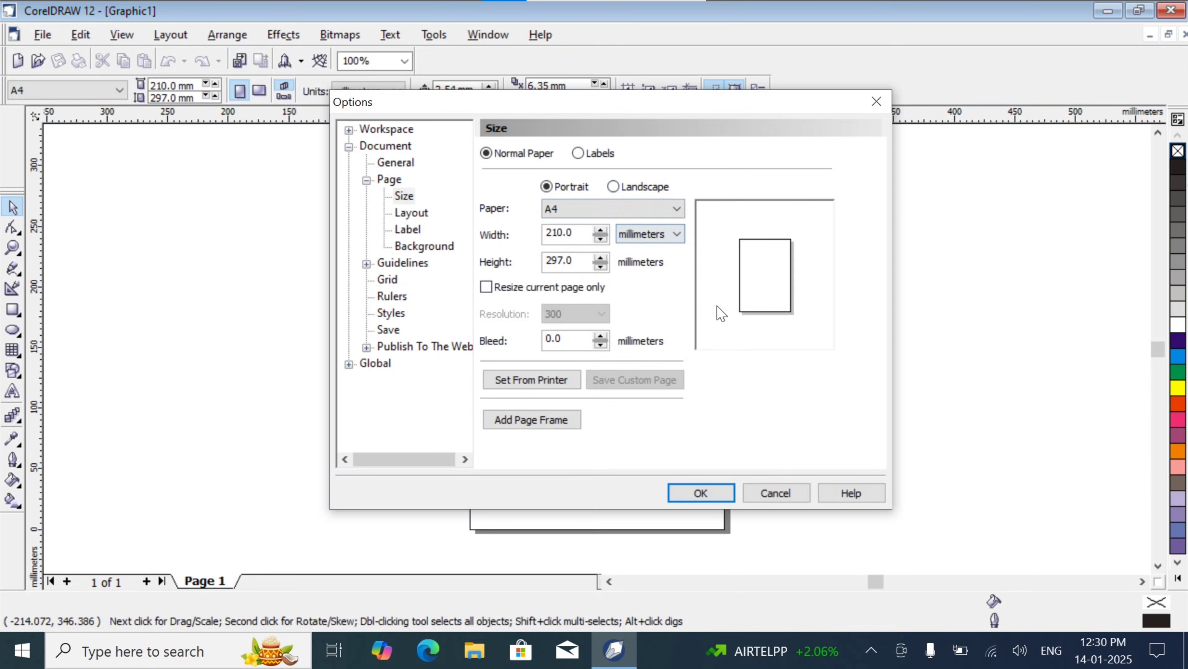
{"action": "left_click", "coordinate": [876, 101]}
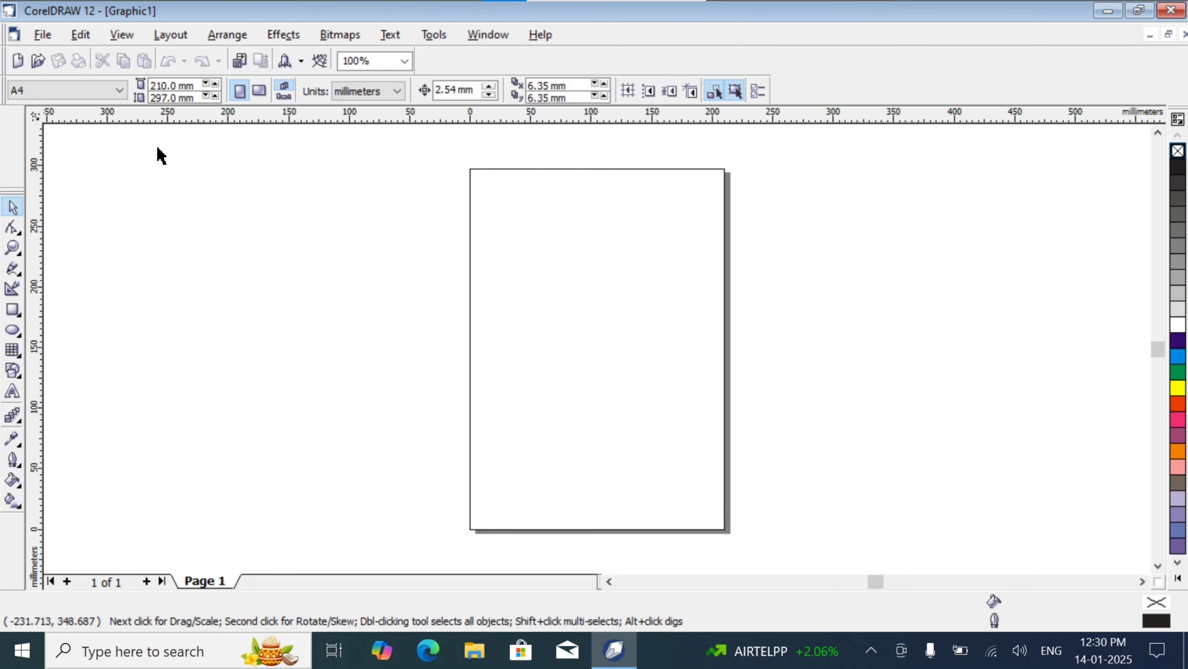
- Set the drawing units to feet and the page orientation to landscape
{"action": "left_click", "coordinate": [199, 202]}
{"action": "left_click", "coordinate": [352, 93]}
{"action": "left_click", "coordinate": [380, 192]}
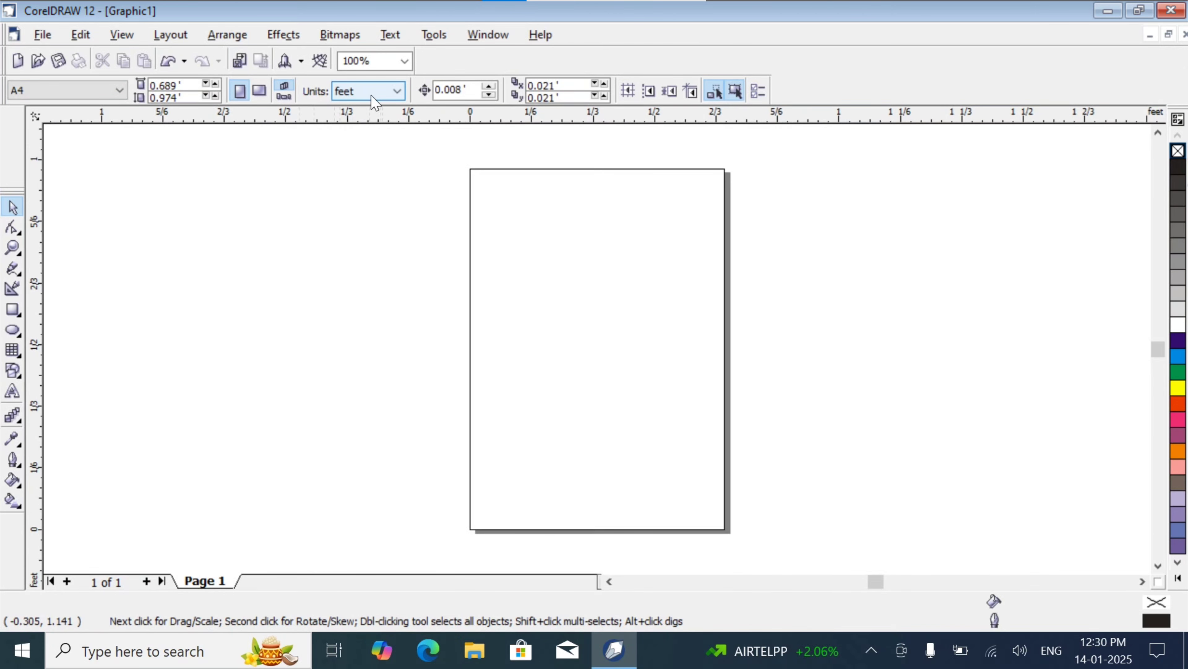
{"action": "left_click", "coordinate": [259, 91]}
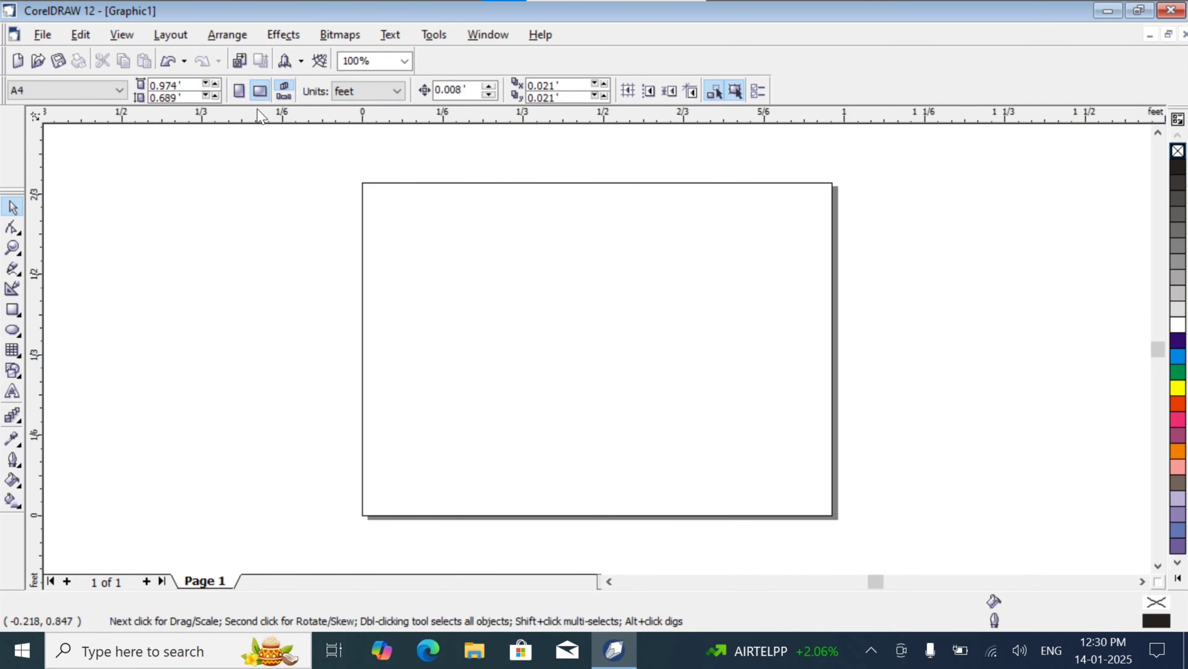
{"action": "double_click", "coordinate": [169, 85]}
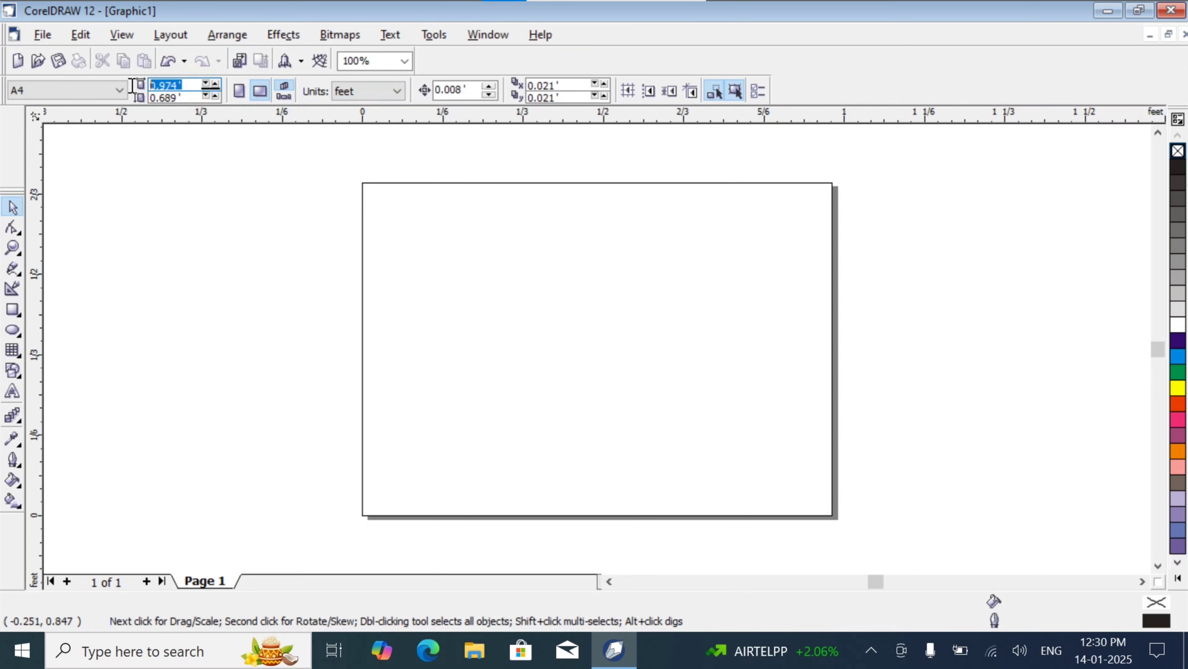
{"action": "type", "text": "6"}
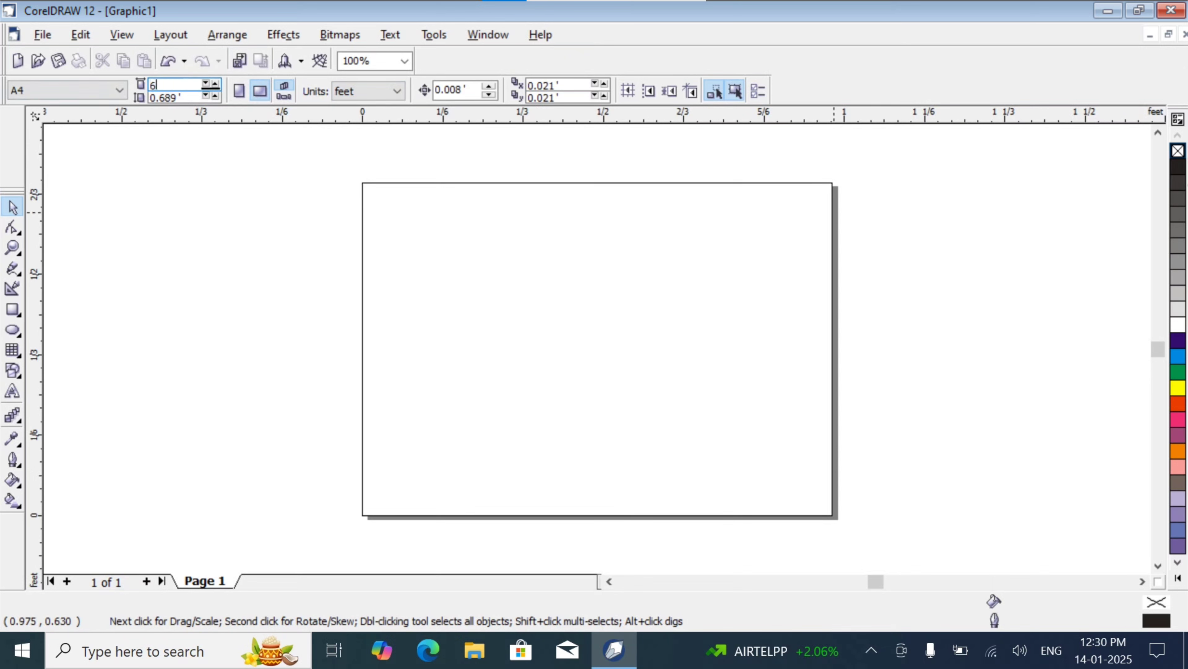
{"action": "key", "text": "Tab"}
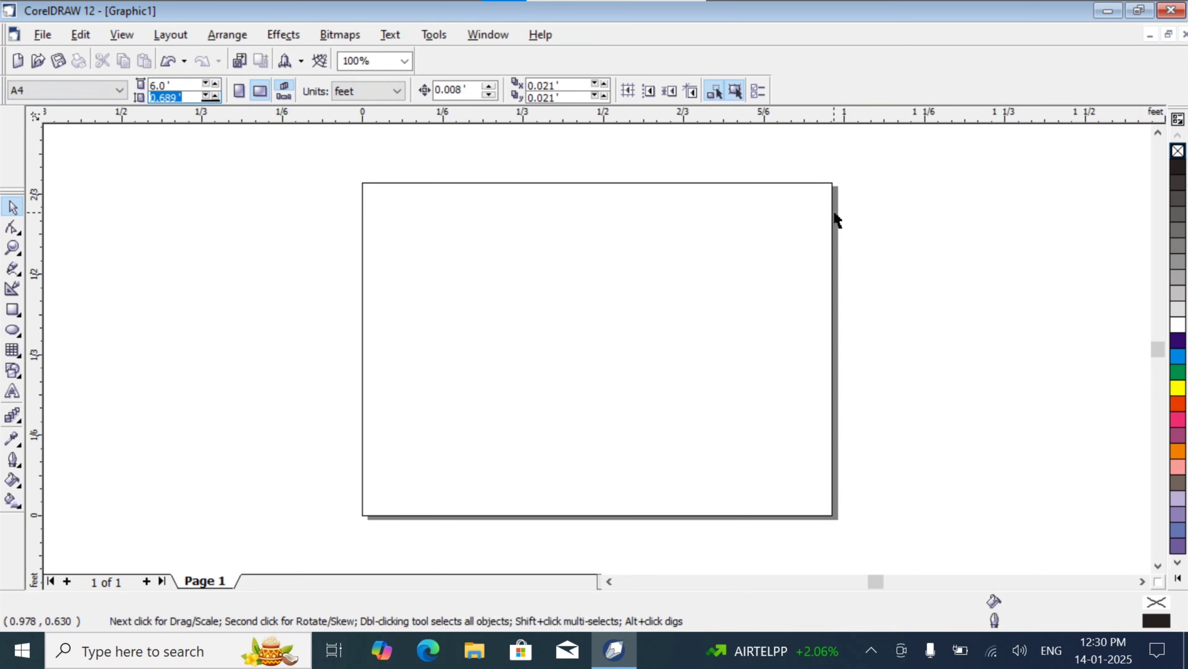
{"action": "type", "text": "3"}
{"action": "key", "text": "Return"}
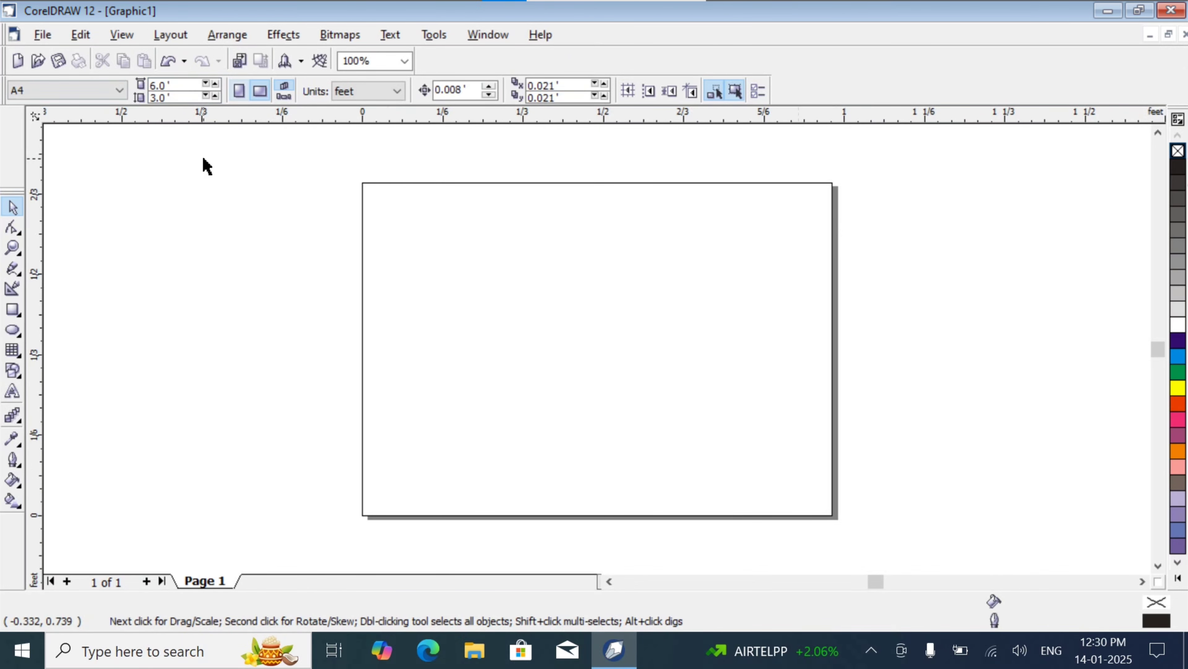
{"action": "key", "text": "ctrl+z"}
{"action": "left_click", "coordinate": [260, 90]}
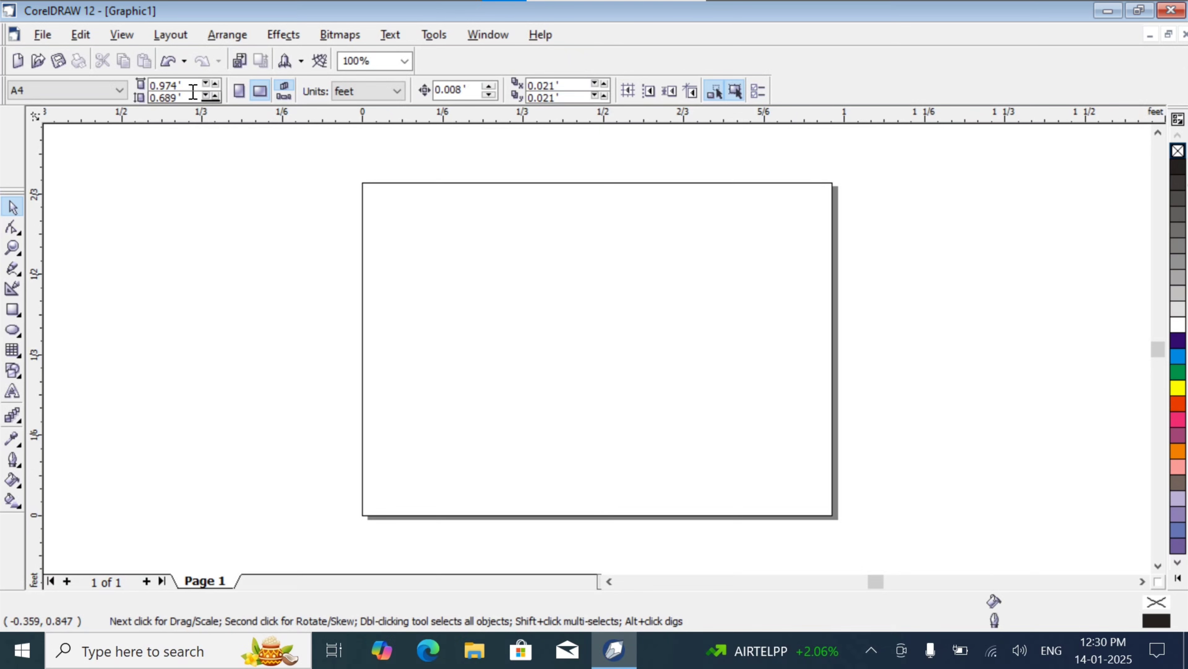
{"action": "left_click", "coordinate": [63, 90]}
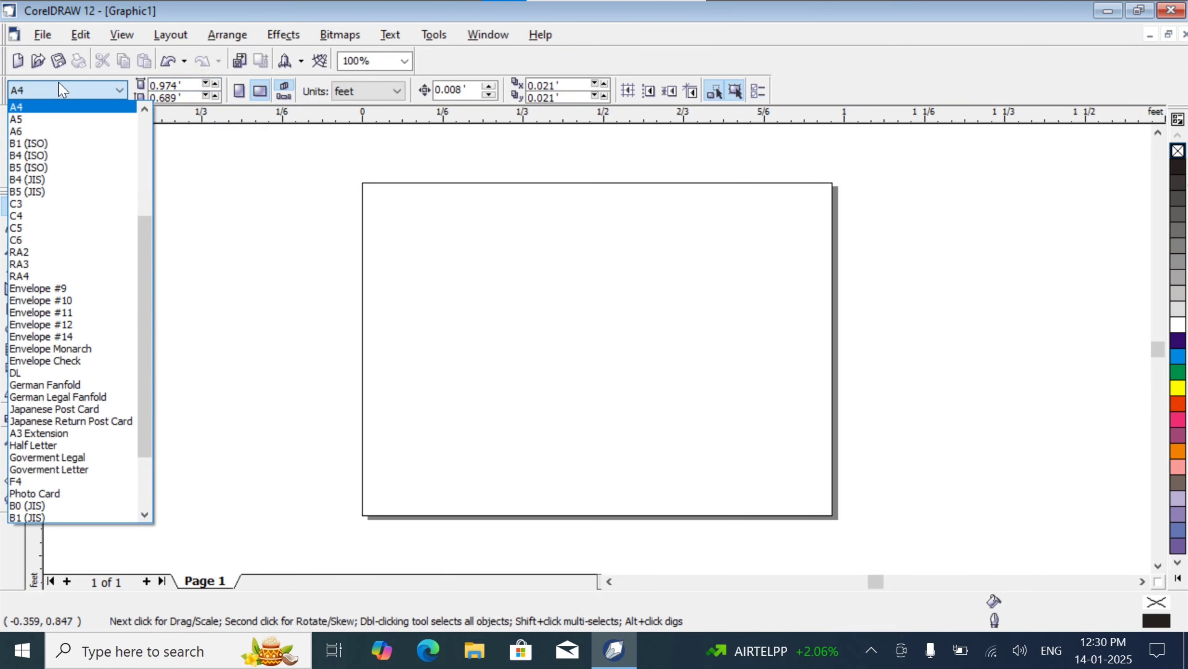
{"action": "left_click", "coordinate": [246, 189]}
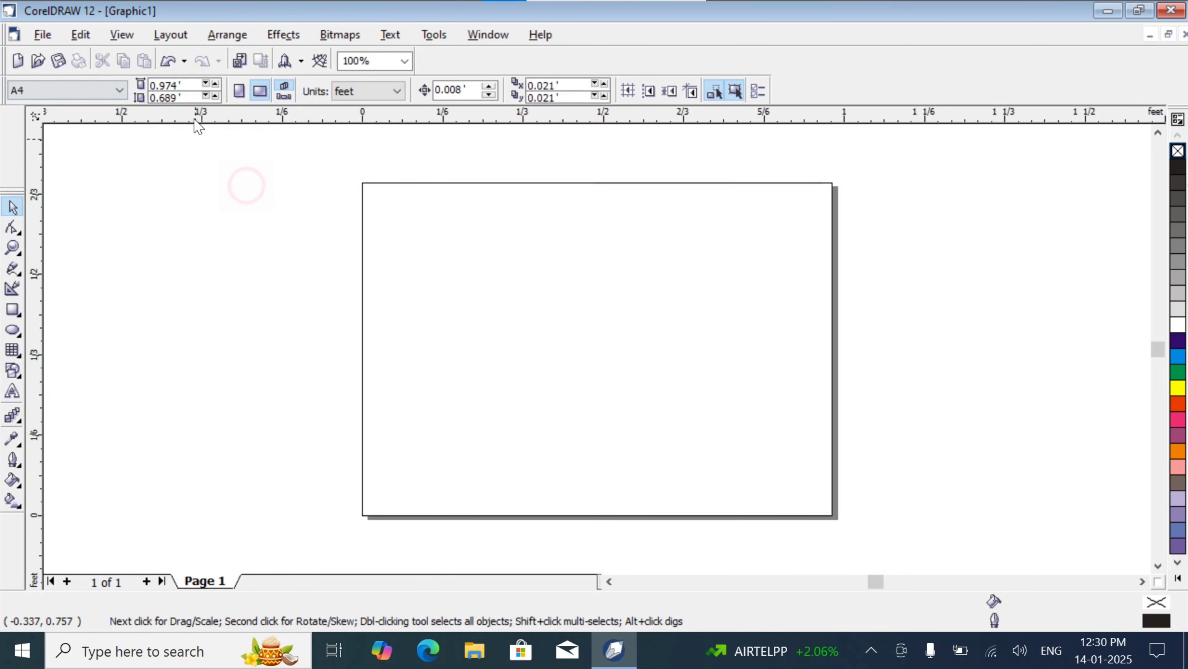
- Set the page width to 6 feet and the page height to 3 feet
{"action": "left_click", "coordinate": [192, 84]}
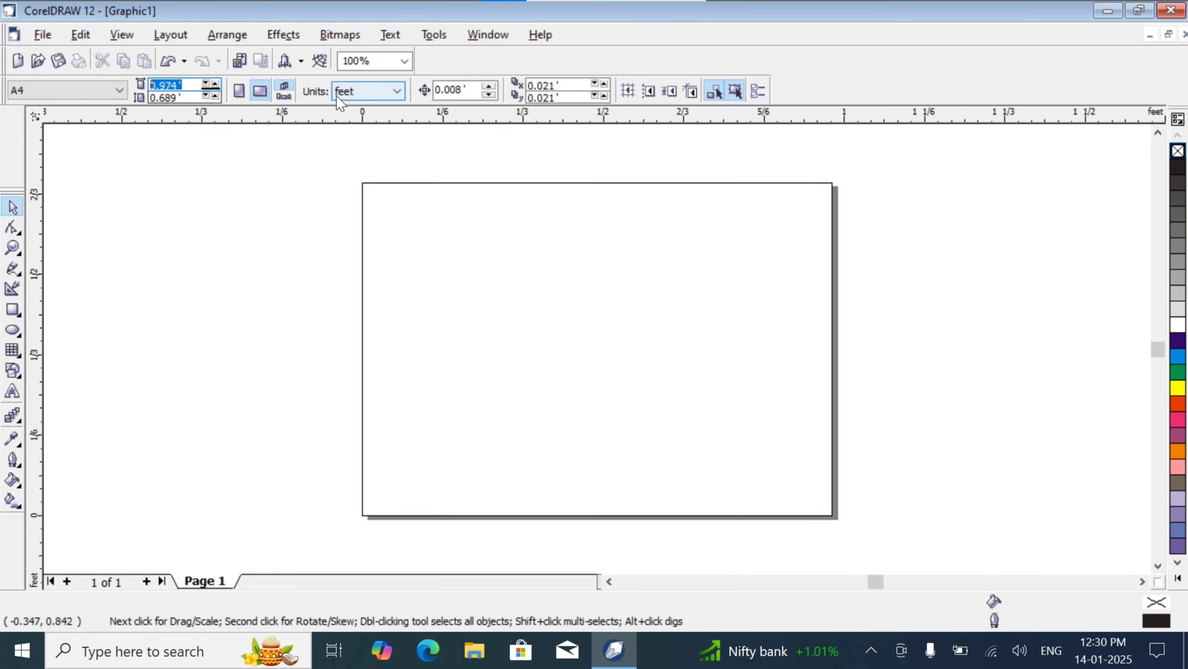
{"action": "type", "text": "6"}
{"action": "key", "text": "Tab"}
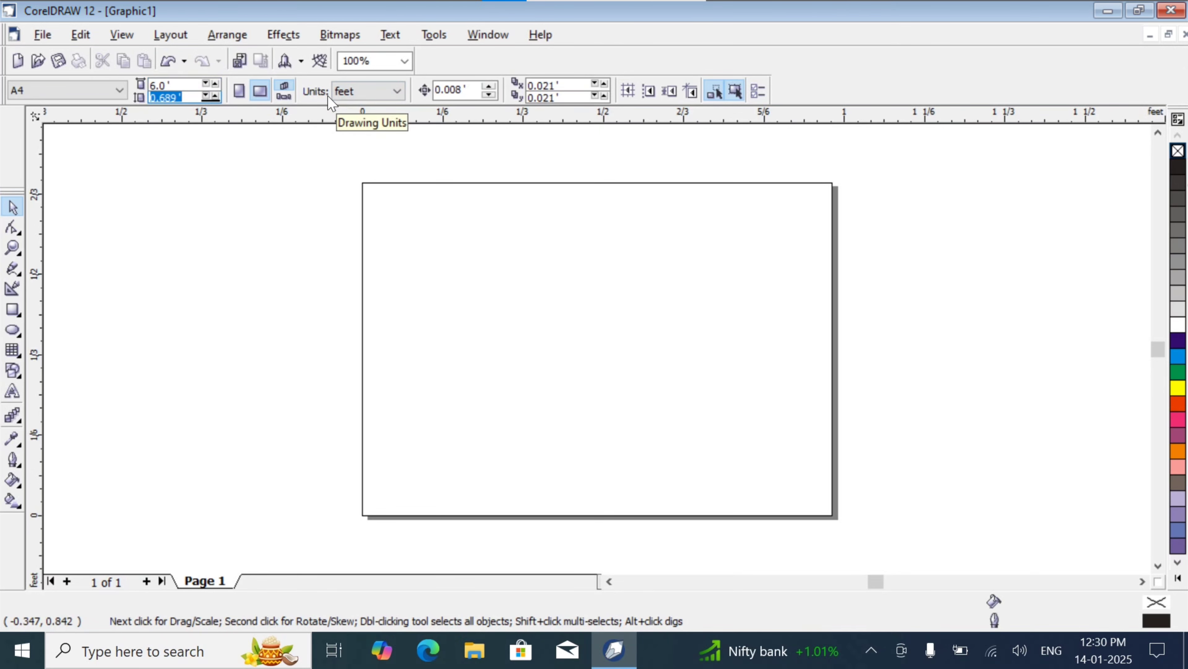
{"action": "type", "text": "3"}
{"action": "key", "text": "Return"}
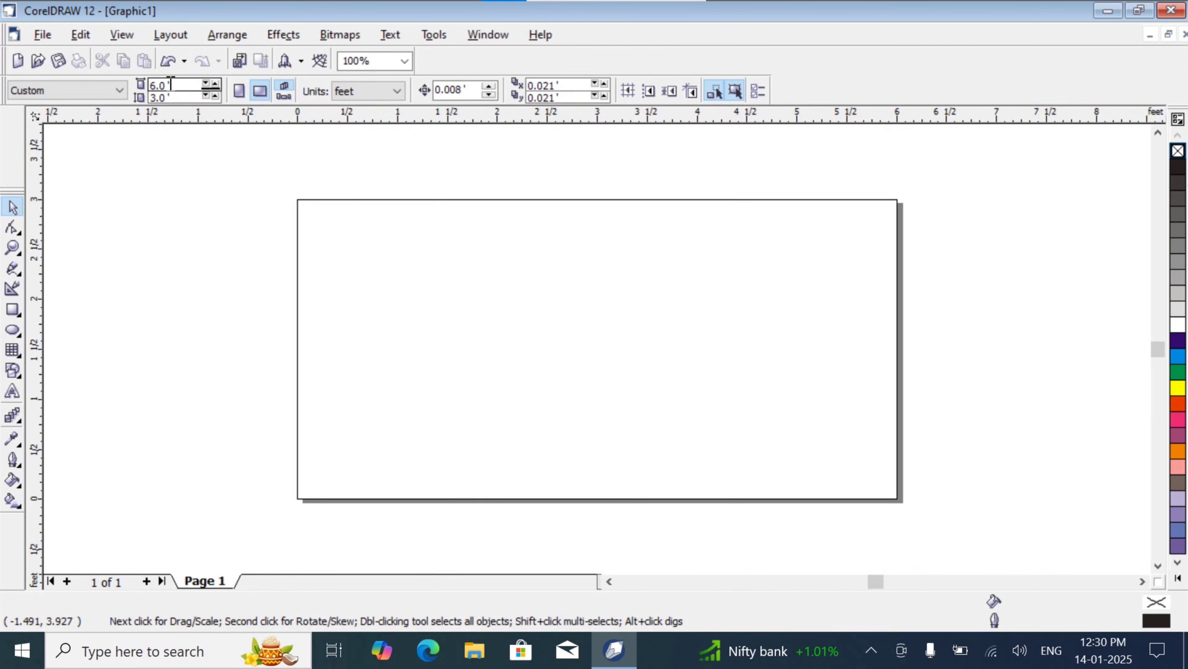
- Check the custom page size and orientation in the page setup
{"action": "left_click", "coordinate": [170, 34]}
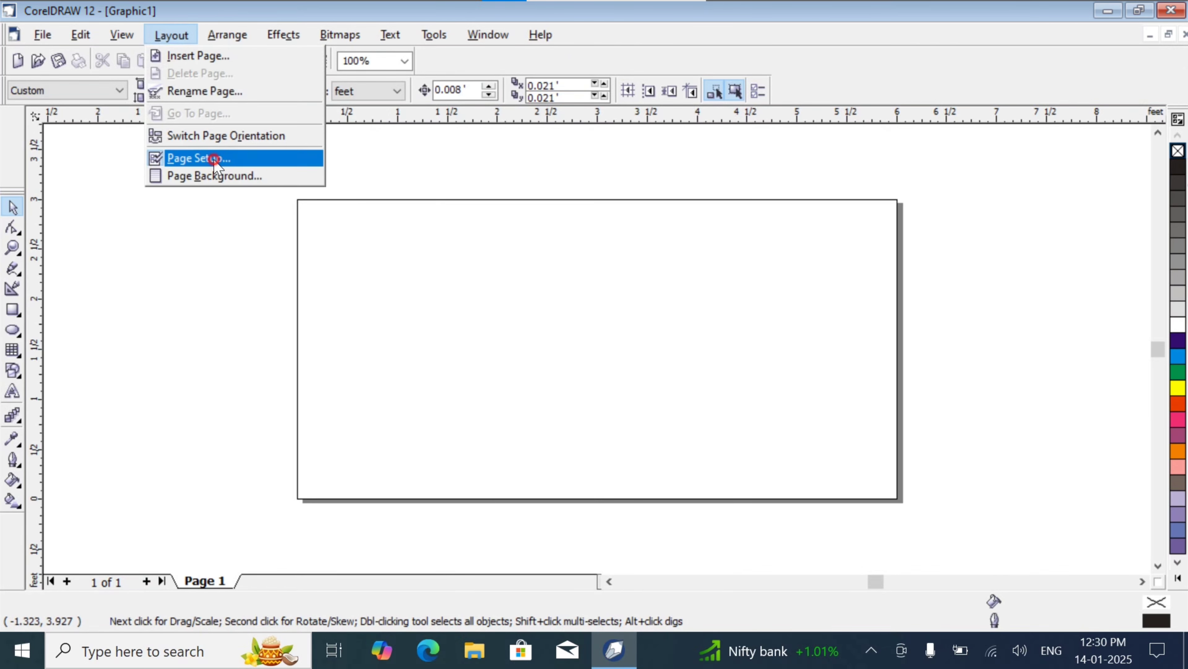
{"action": "left_click", "coordinate": [196, 158]}
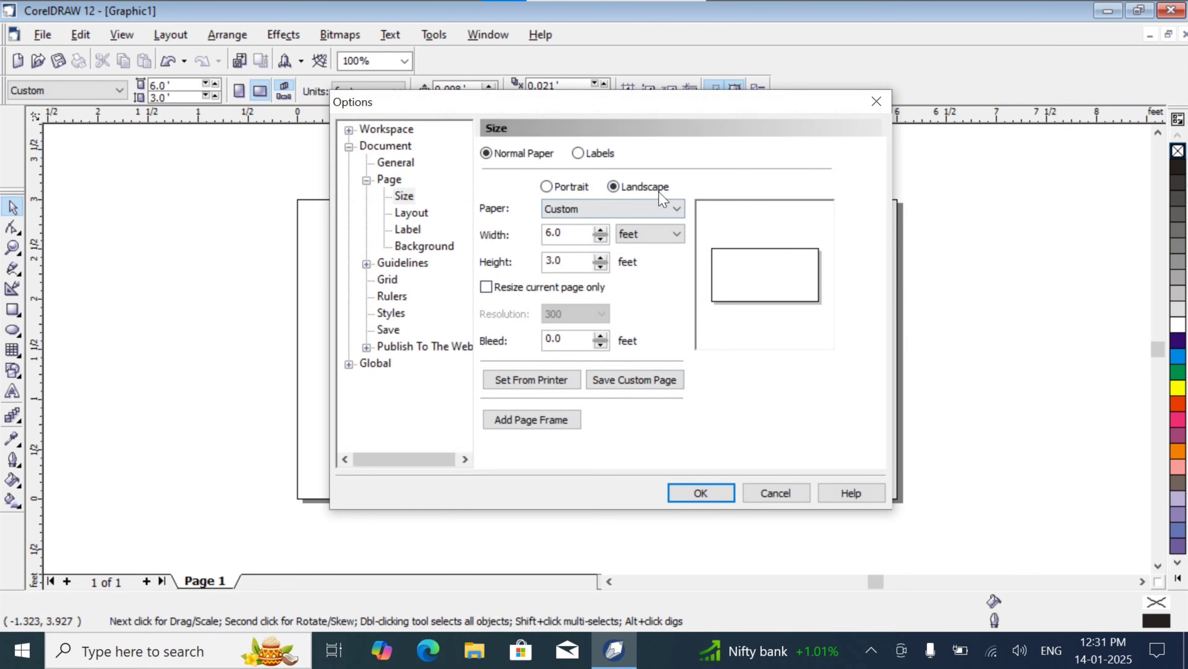
{"action": "left_click", "coordinate": [713, 494]}
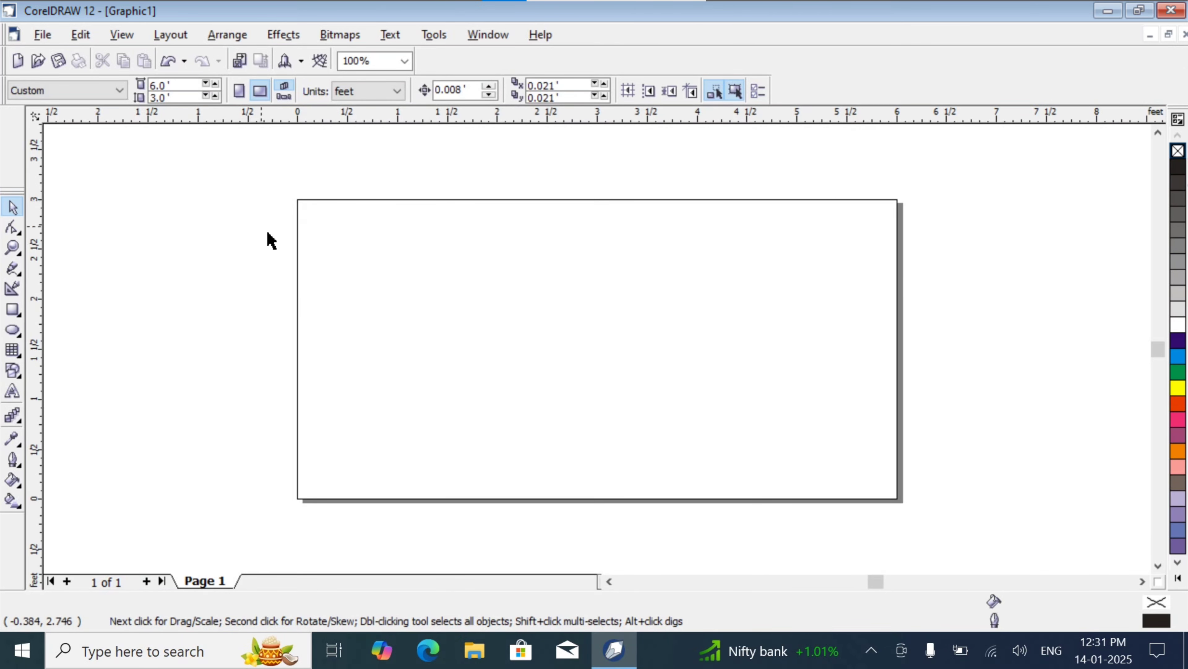
- Add the artistic text "KSHAMA" in the page's upper-left corner and enlarge it to about 276 points
{"action": "left_click", "coordinate": [13, 391]}
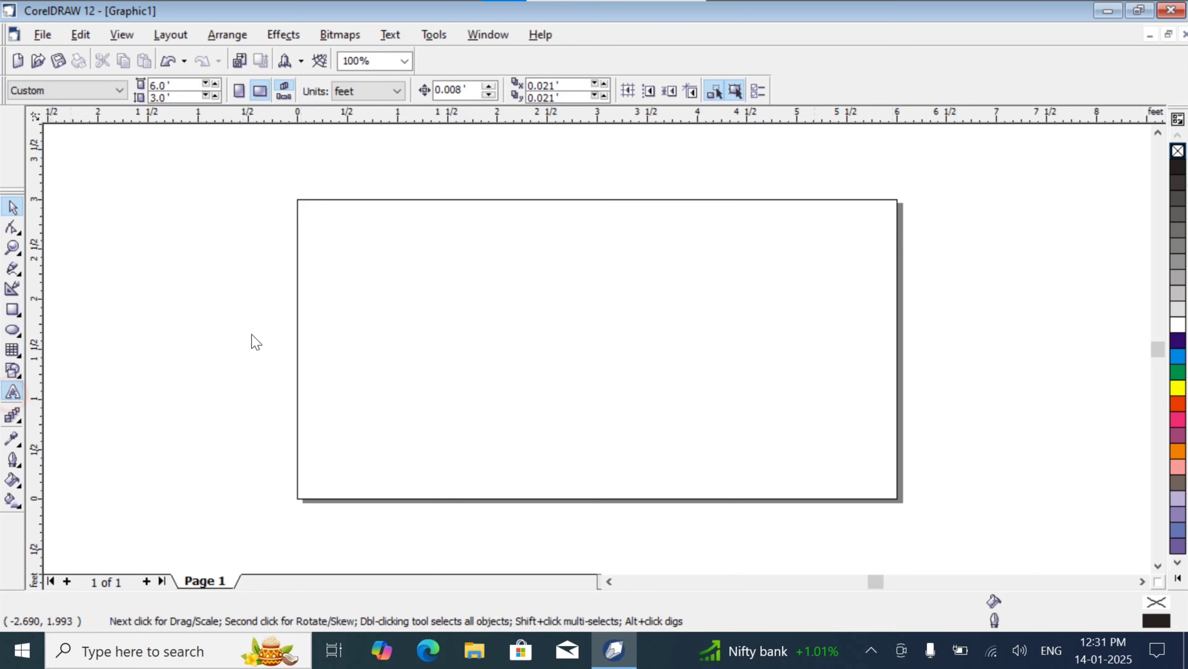
{"action": "left_click", "coordinate": [314, 221]}
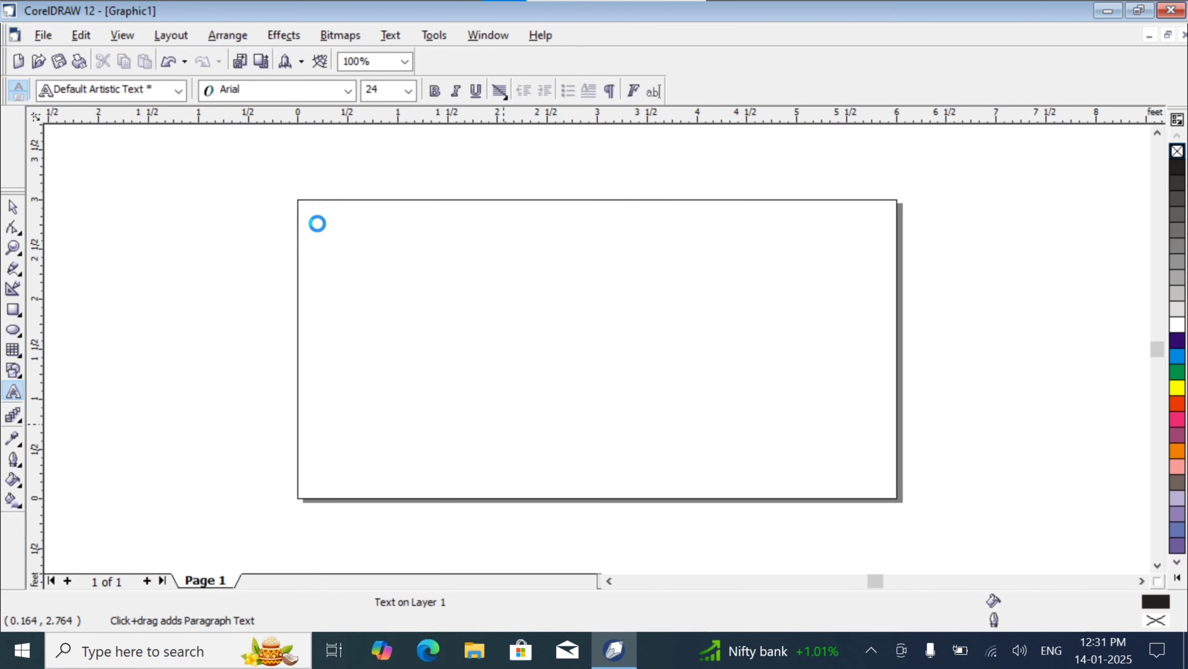
{"action": "left_click", "coordinate": [305, 228]}
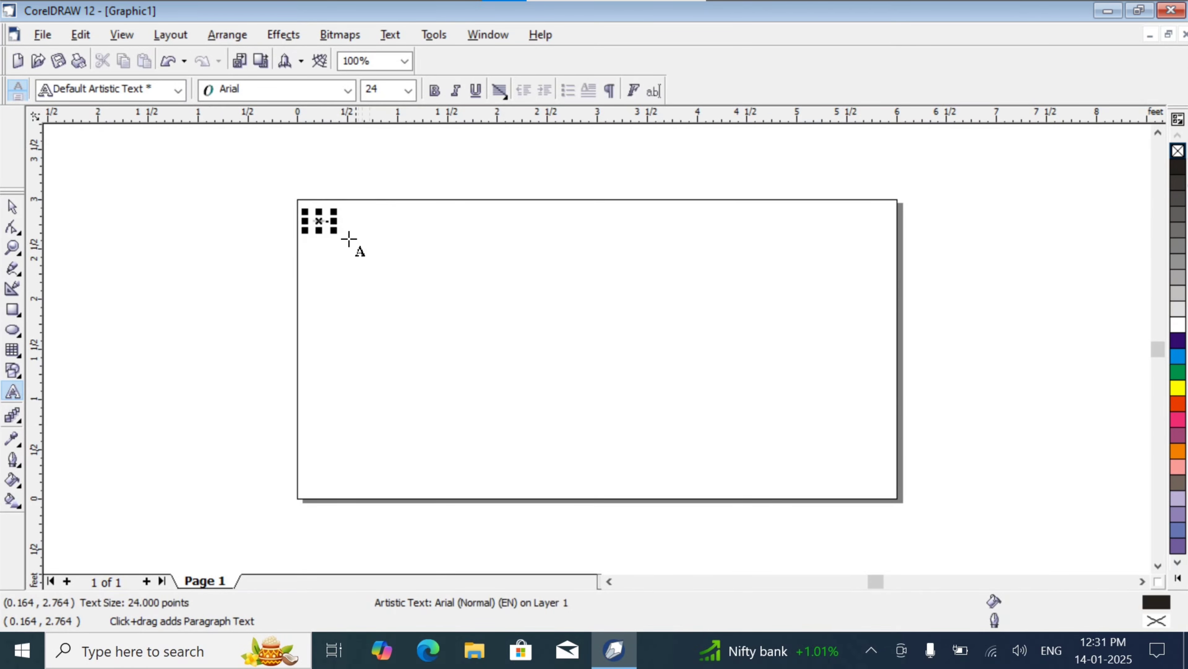
{"action": "key", "text": "ctrl+v"}
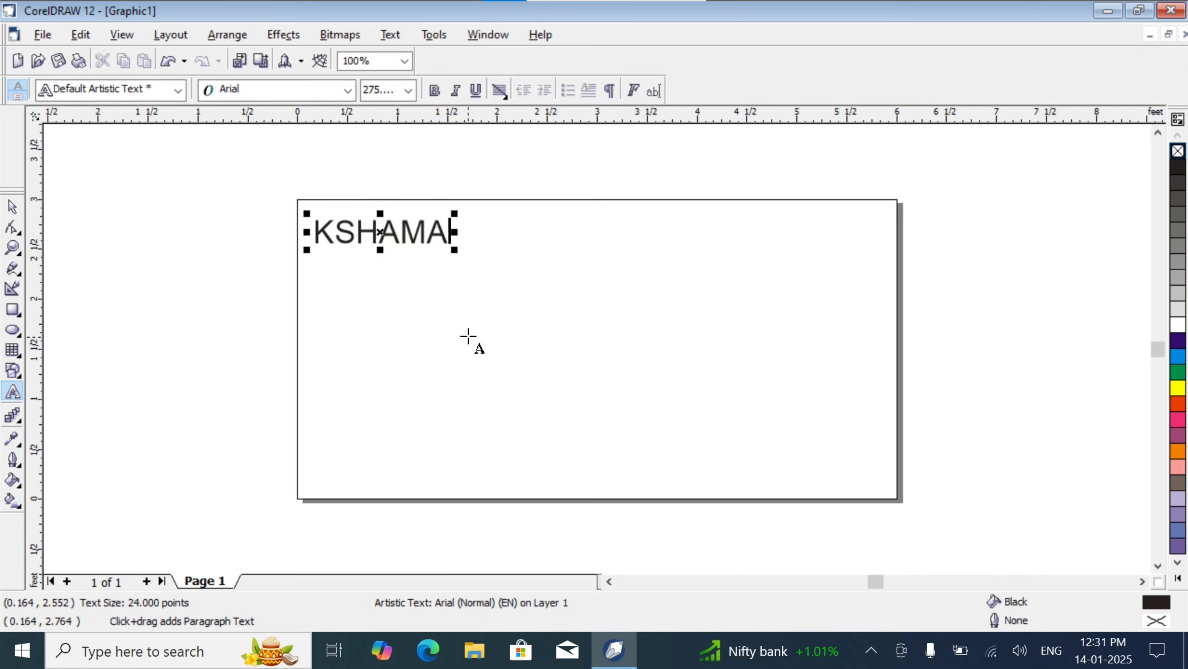
{"action": "key", "text": "Escape"}
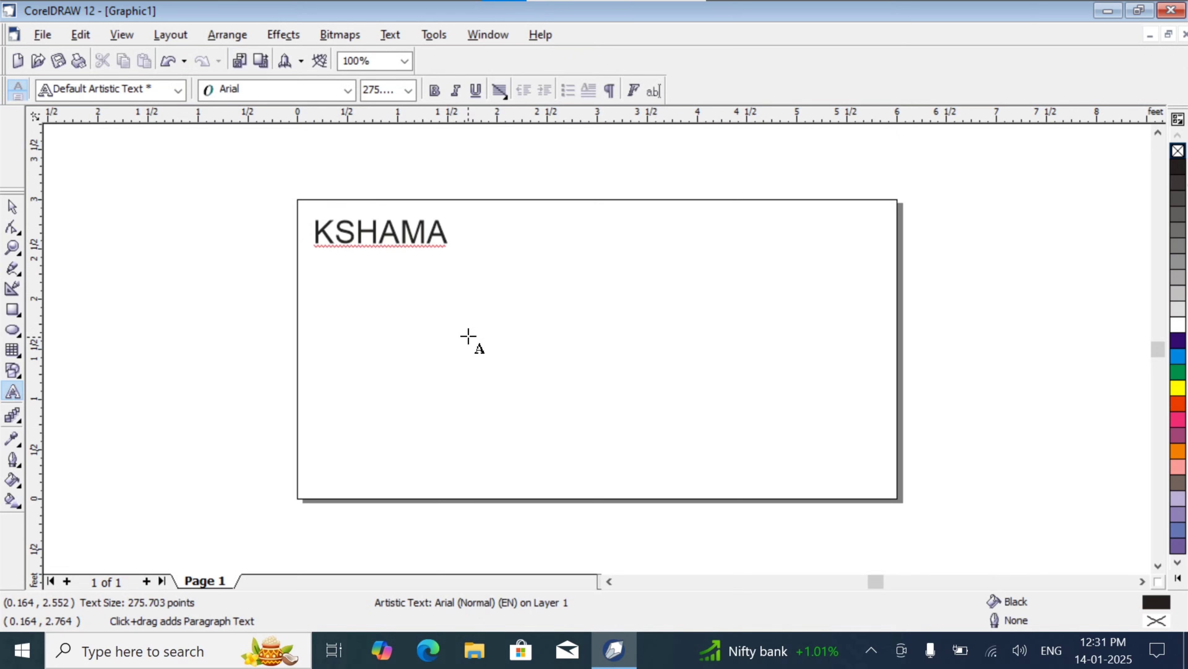
- Extend the heading text so it reads "KSHAMA COMPUTER INSTITUTE"
{"action": "type", "text": "COMP"}
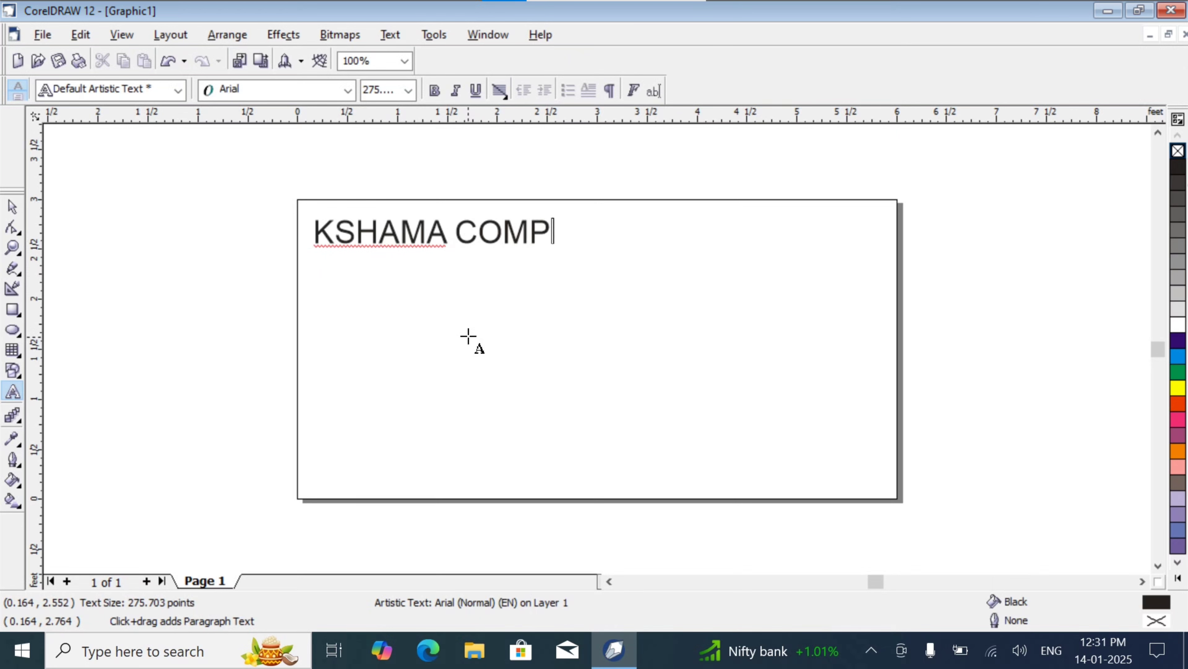
{"action": "type", "text": "UTER I"}
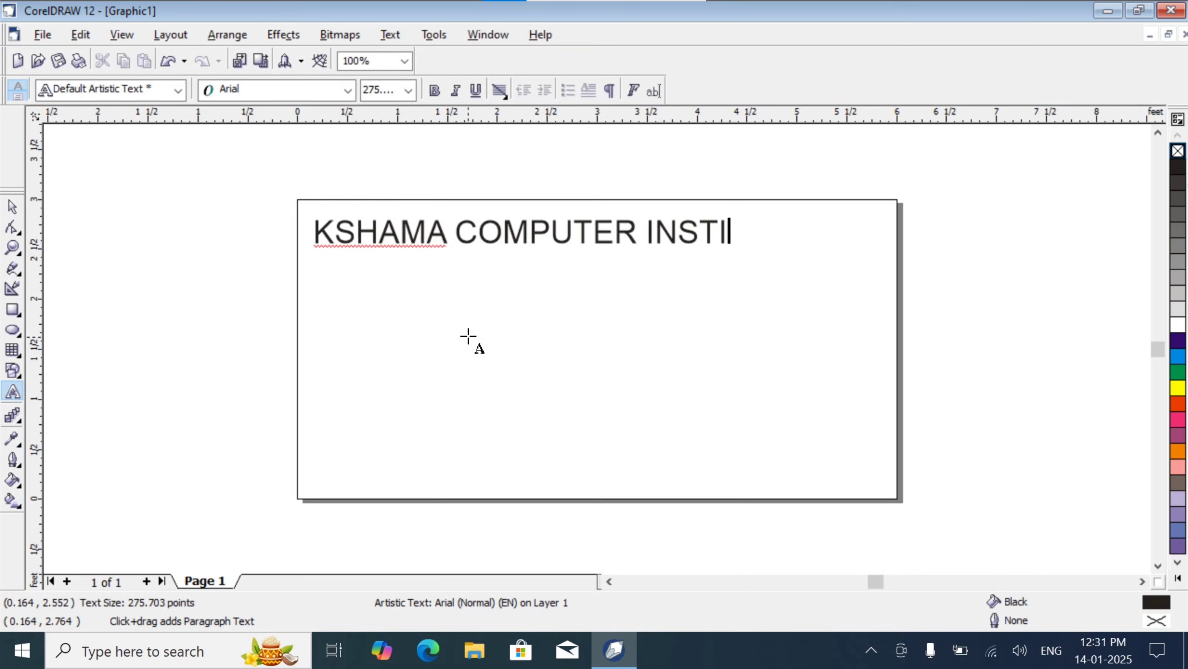
{"action": "type", "text": "NSTYTUT"}
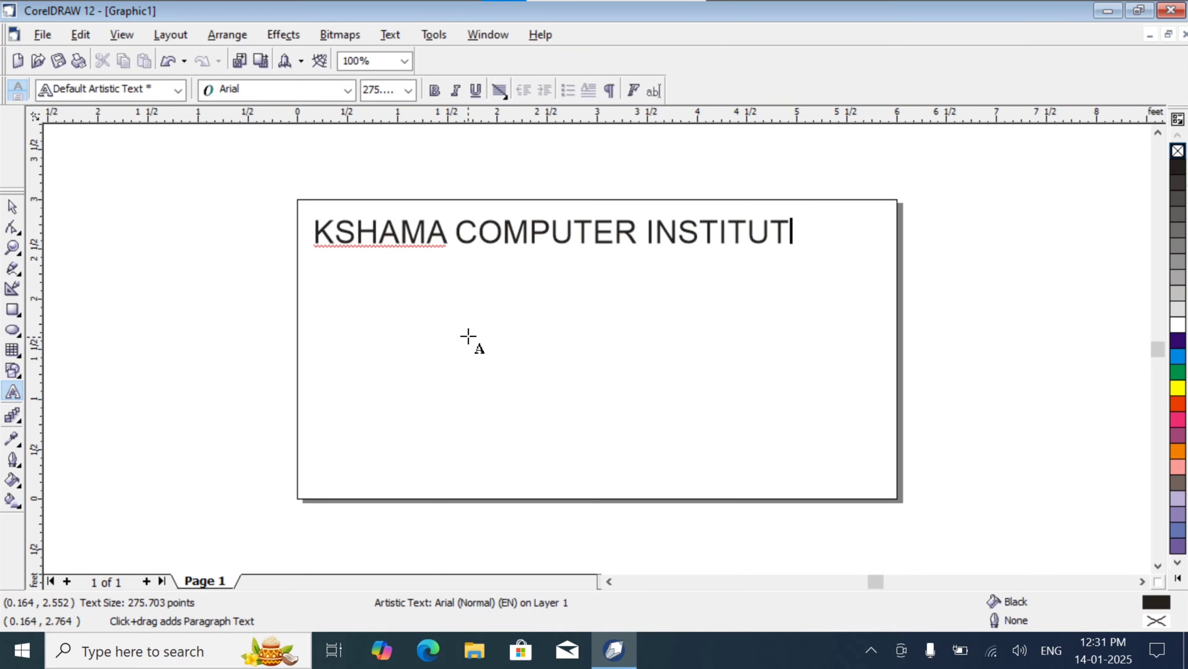
{"action": "type", "text": "E"}
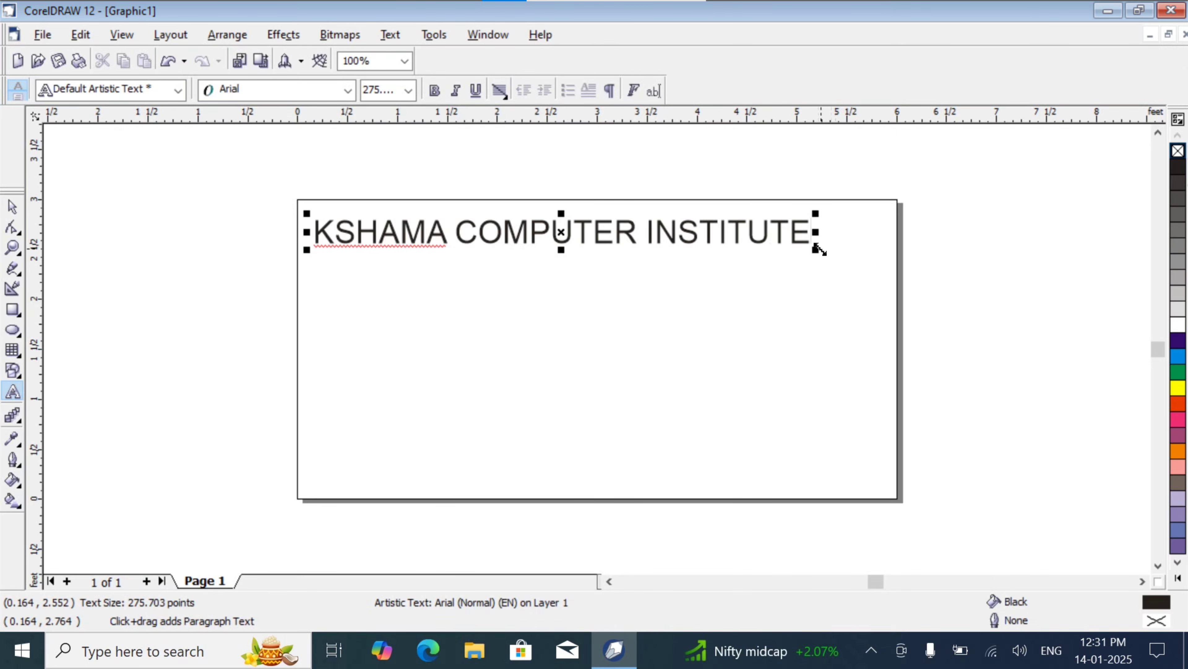
- Move the heading toward the page's right edge and set its font to Arial Black
{"action": "left_click", "coordinate": [12, 206]}
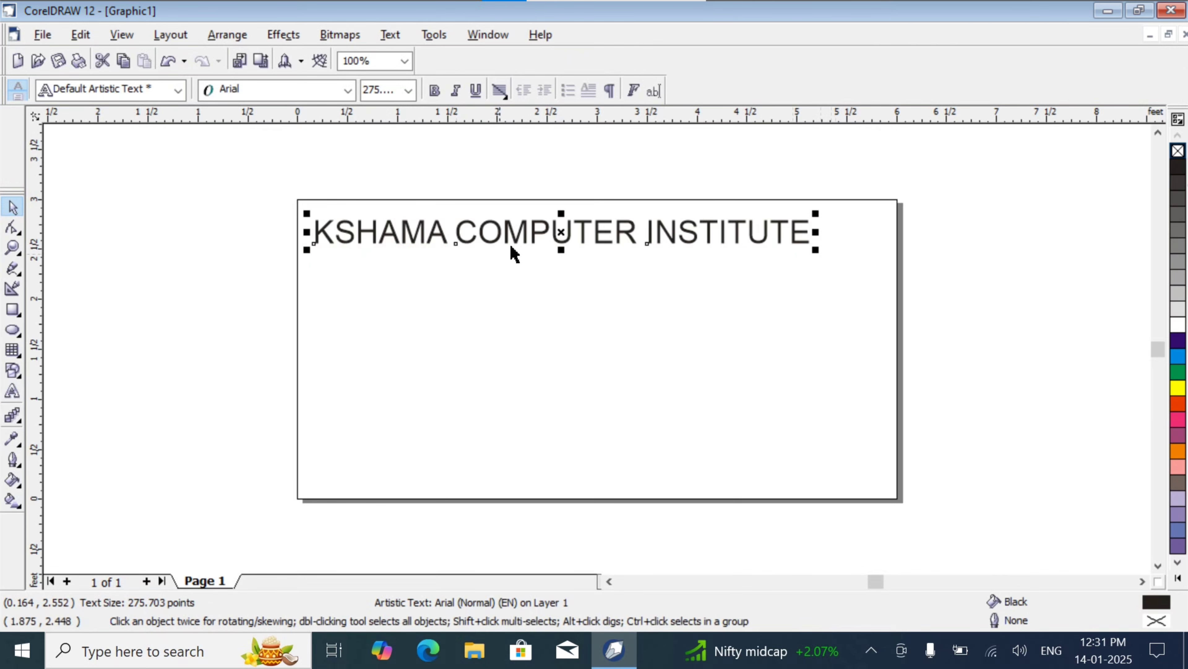
{"action": "left_click_drag", "start_coordinate": [532, 233], "coordinate": [602, 230]}
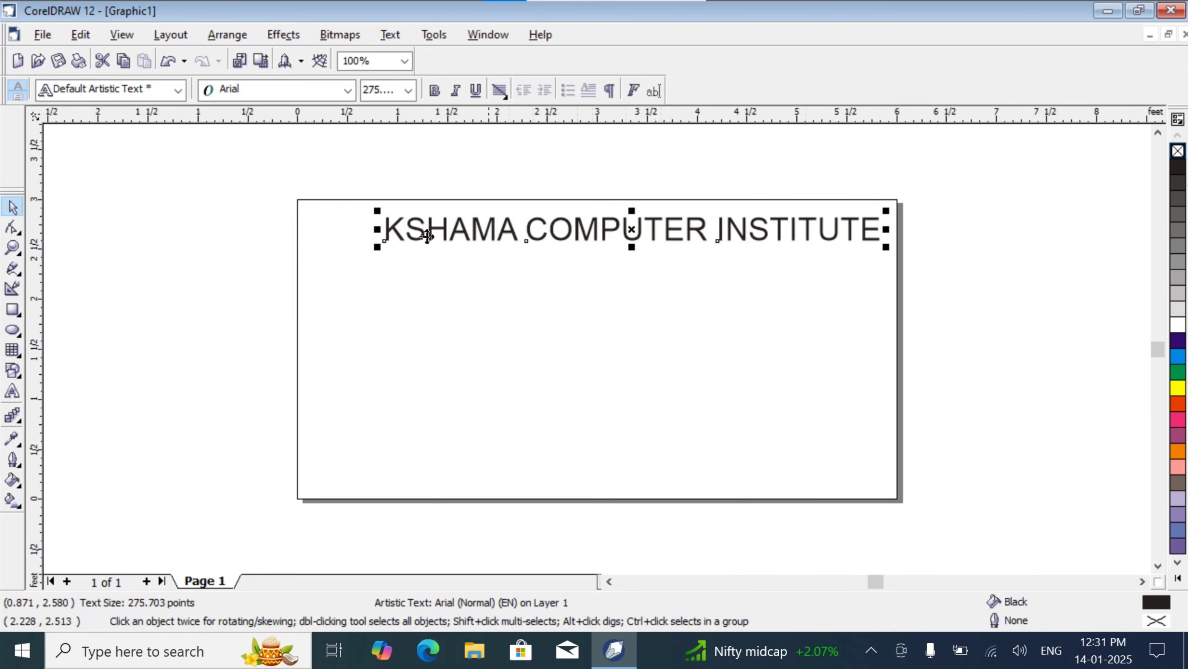
{"action": "left_click", "coordinate": [348, 89]}
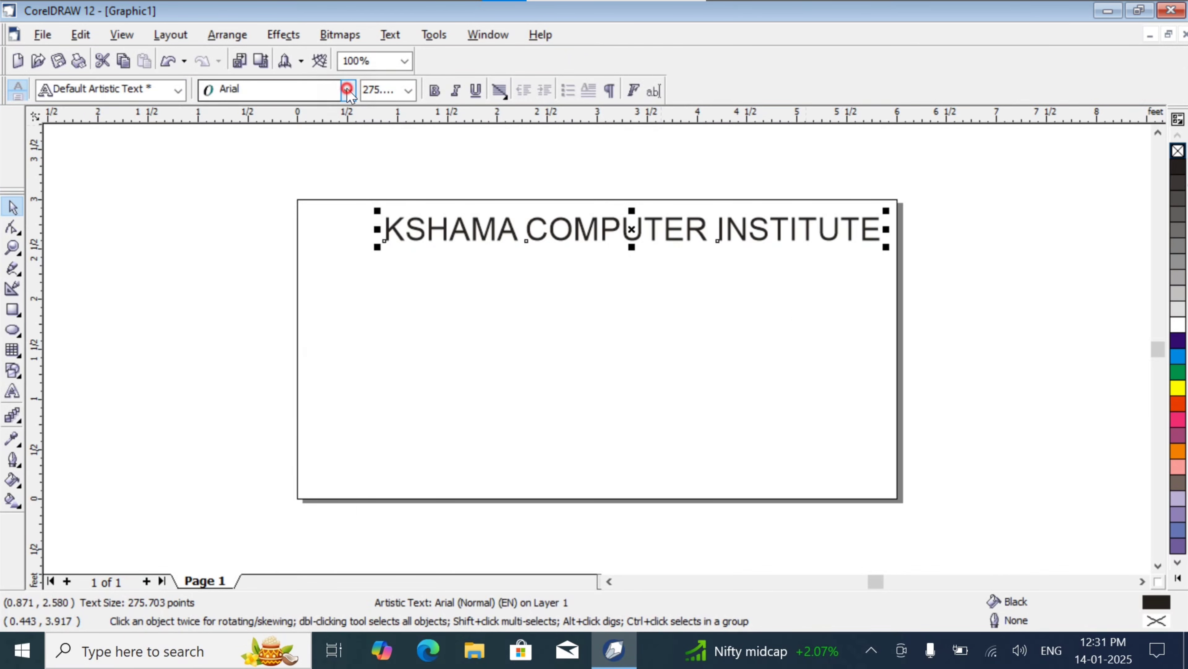
{"action": "left_click", "coordinate": [348, 90]}
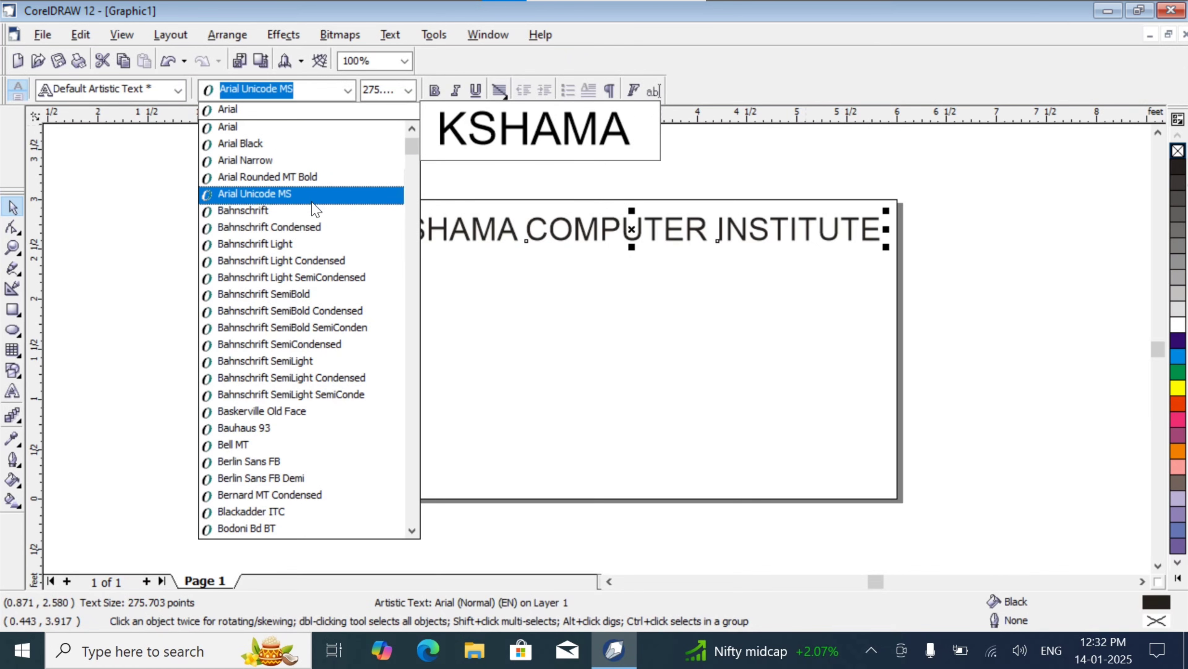
{"action": "left_click", "coordinate": [292, 146]}
{"action": "key", "text": "Escape"}
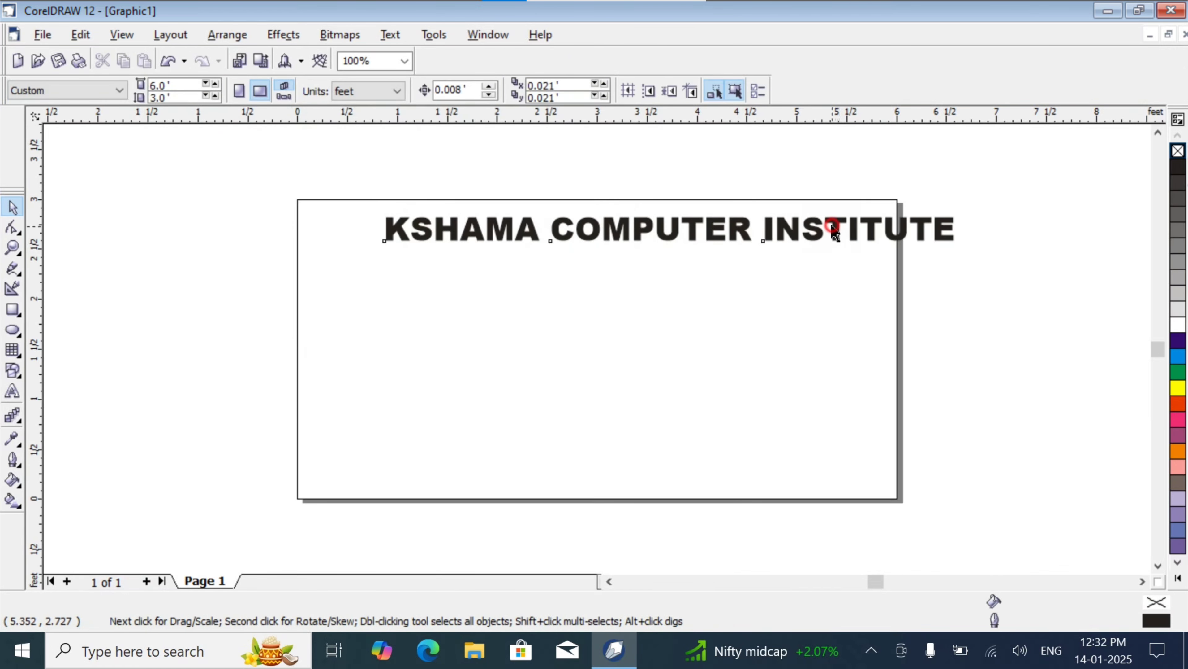
- Shift the heading slightly left and adjust its width on both sides to span nearly the full page width
{"action": "left_click_drag", "start_coordinate": [831, 228], "coordinate": [804, 227]}
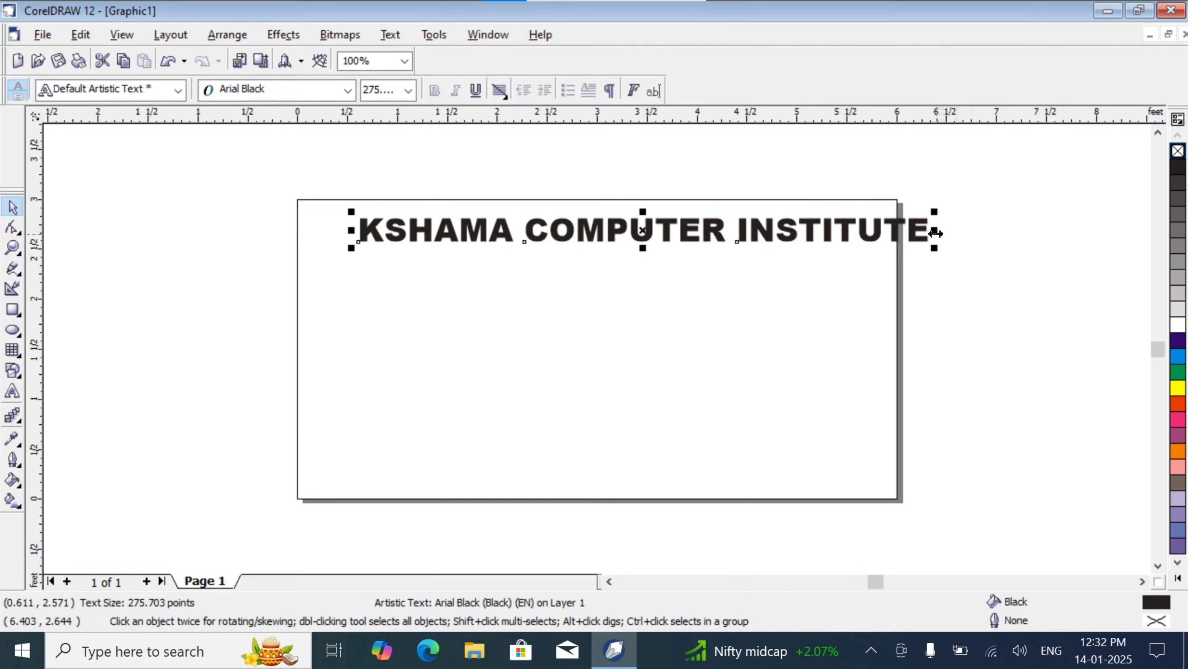
{"action": "left_click_drag", "start_coordinate": [935, 229], "coordinate": [891, 233]}
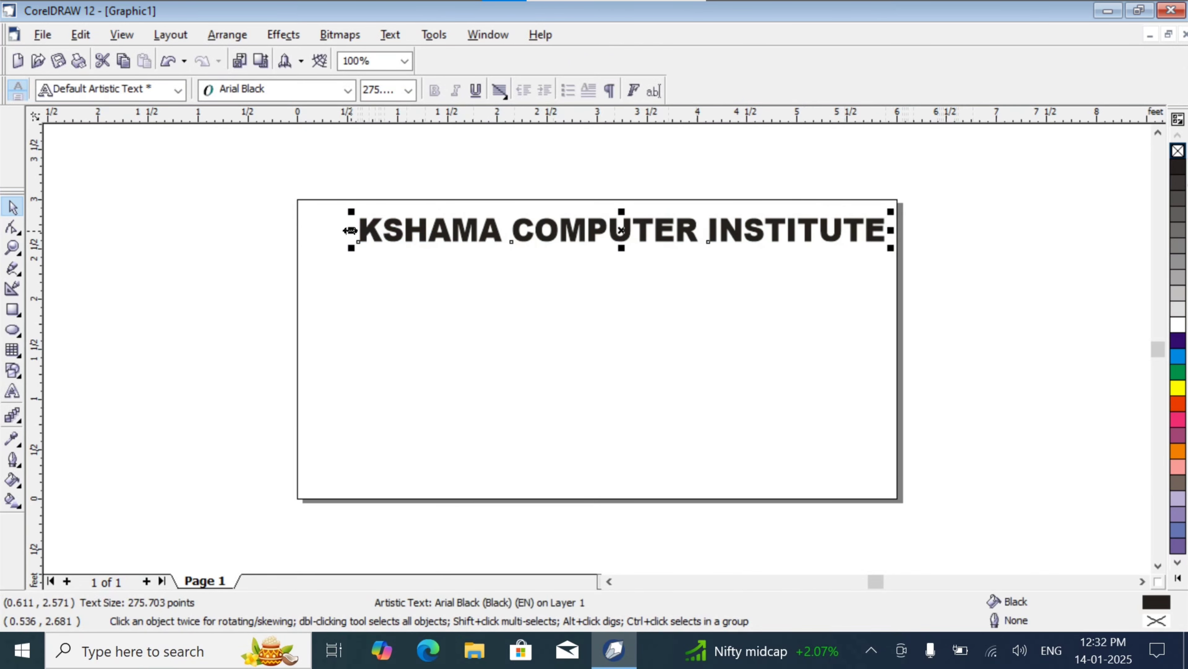
{"action": "left_click_drag", "start_coordinate": [350, 230], "coordinate": [300, 230]}
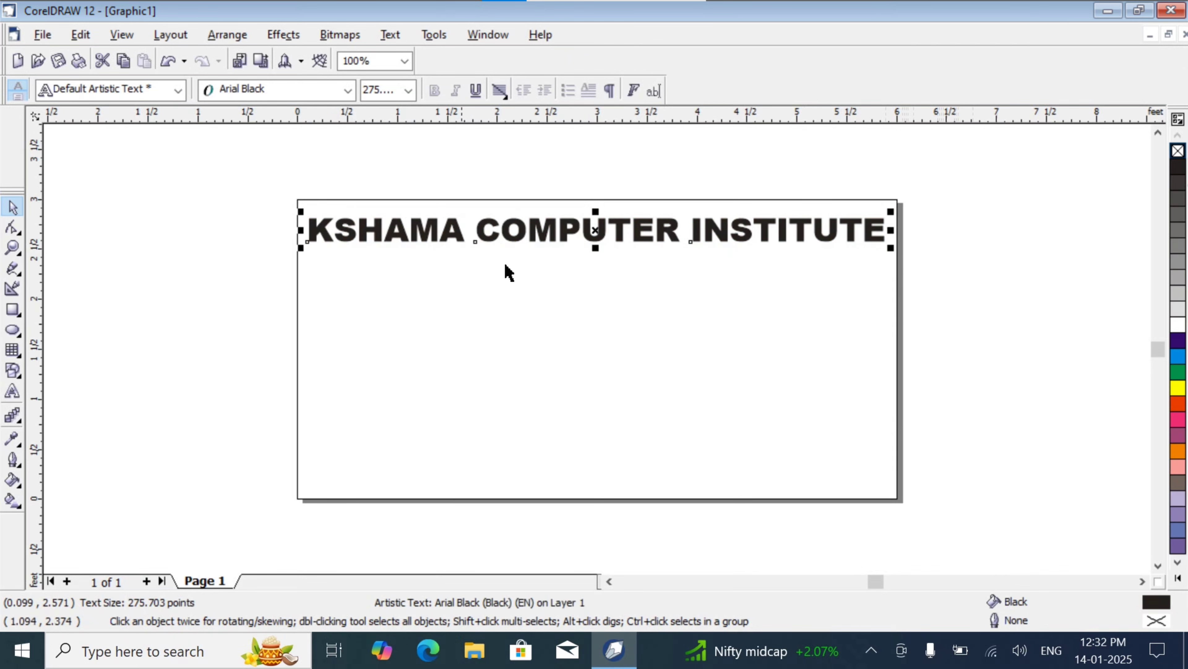
- Stretch the heading downward to about 544 points tall and shift it slightly up toward the page's upper edge
{"action": "left_click_drag", "start_coordinate": [596, 247], "coordinate": [597, 269]}
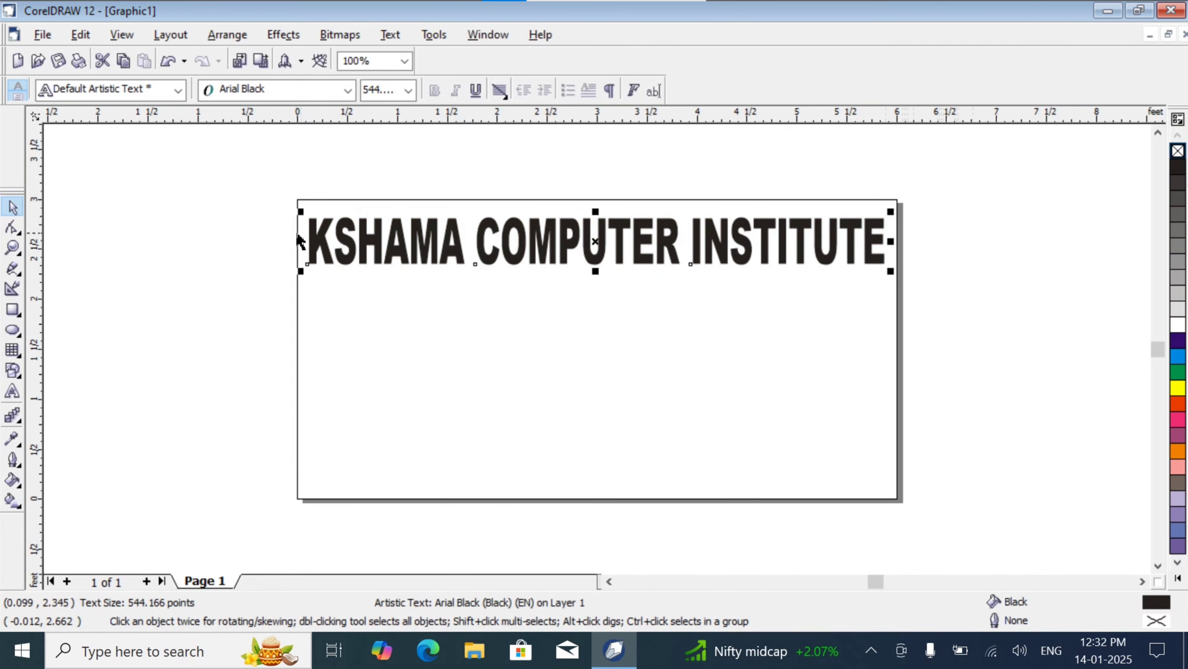
{"action": "left_click", "coordinate": [710, 242]}
{"action": "left_click_drag", "start_coordinate": [712, 239], "coordinate": [715, 233]}
{"action": "left_click", "coordinate": [703, 311]}
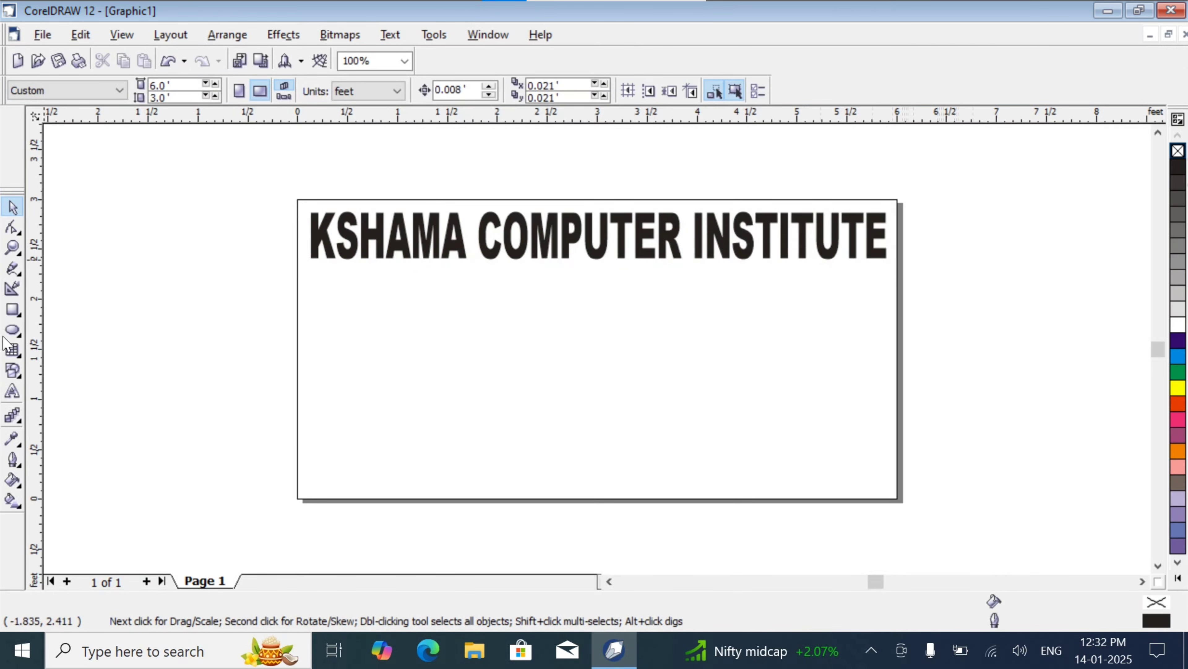
- Replace the word "INSTITUTE" in the heading with "'S" so it reads "KSHAMA COMPUTER'S"
{"action": "left_click", "coordinate": [12, 391]}
{"action": "left_click_drag", "start_coordinate": [690, 235], "coordinate": [889, 236]}
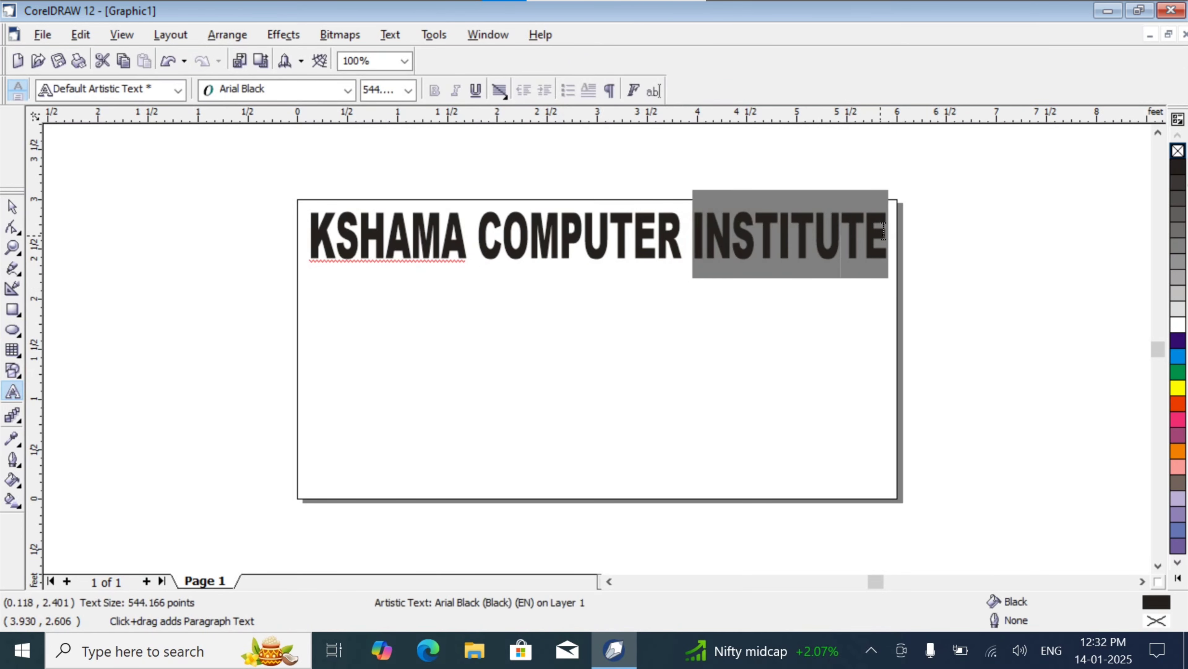
{"action": "left_click", "coordinate": [902, 235]}
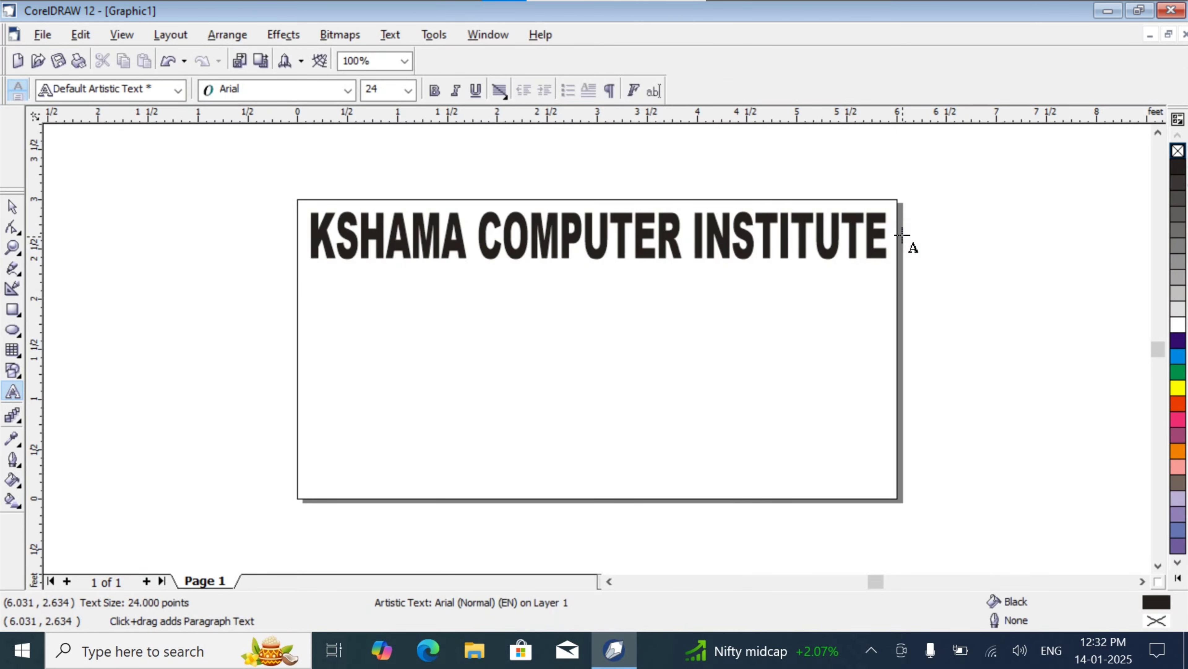
{"action": "double_click", "coordinate": [878, 230]}
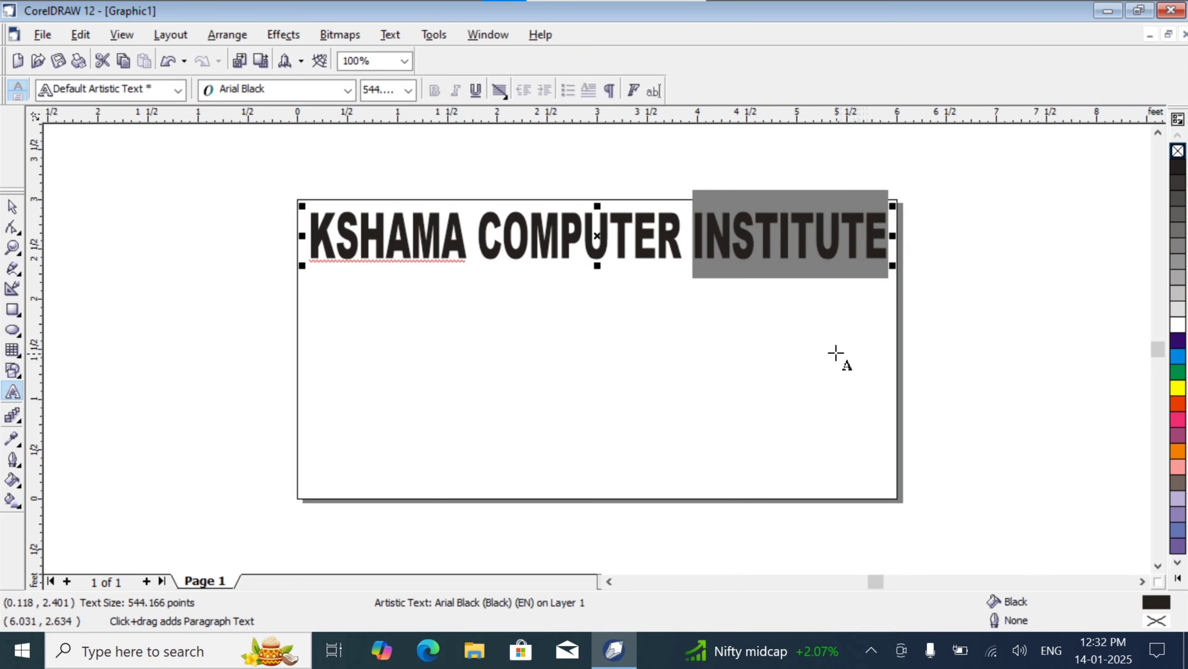
{"action": "key", "text": "Delete"}
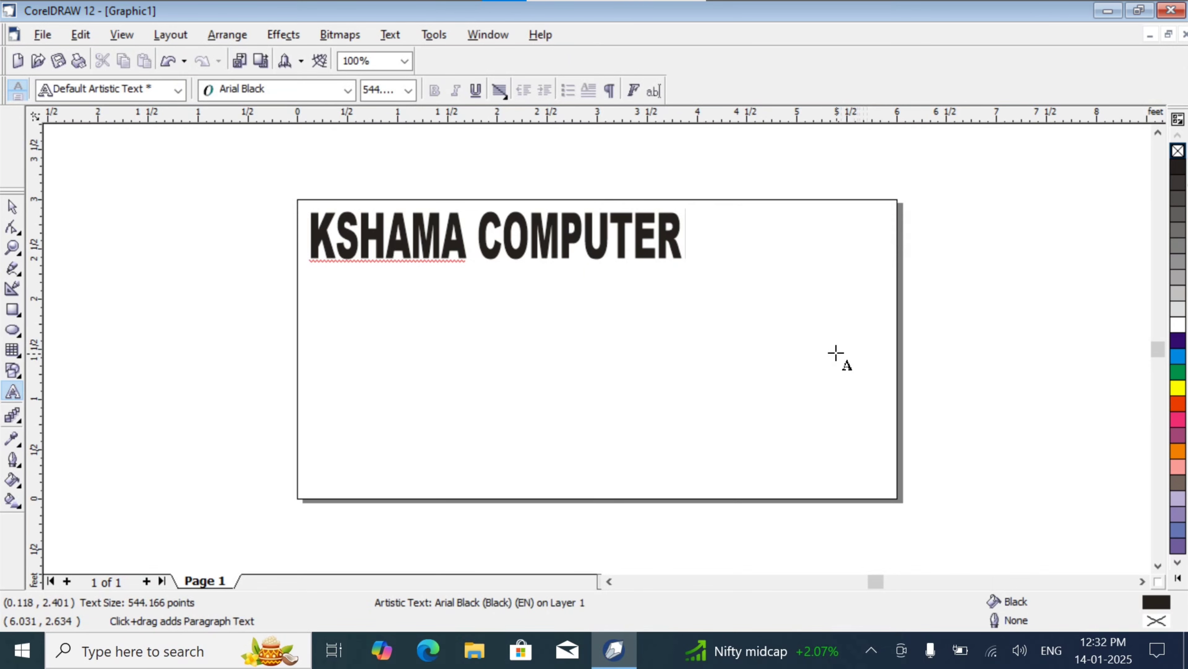
{"action": "type", "text": "'S"}
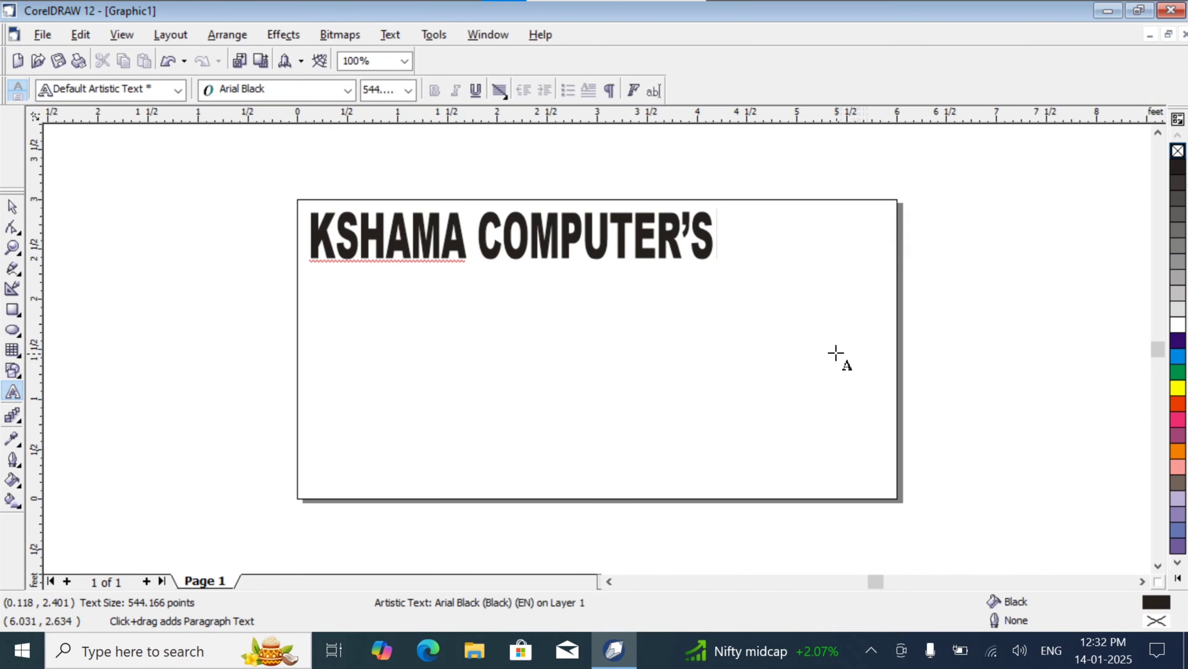
{"action": "key", "text": "ctrl+space"}
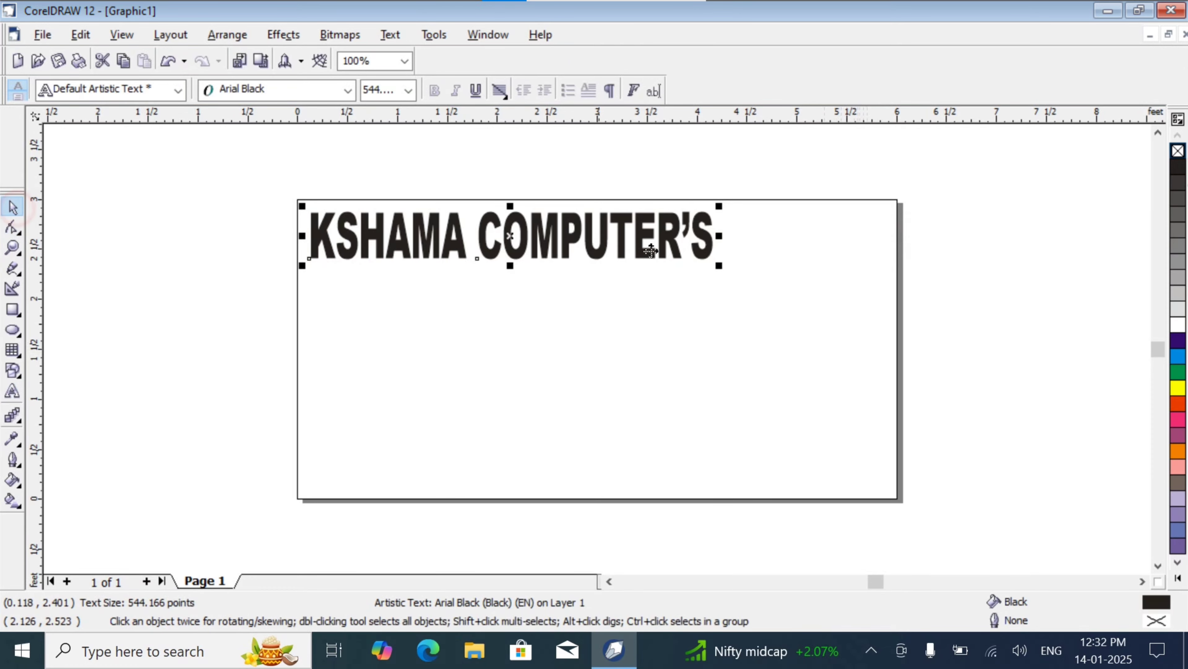
- Widen the heading to span the full page width and increase its height to about 761 points
{"action": "left_click_drag", "start_coordinate": [719, 235], "coordinate": [817, 281]}
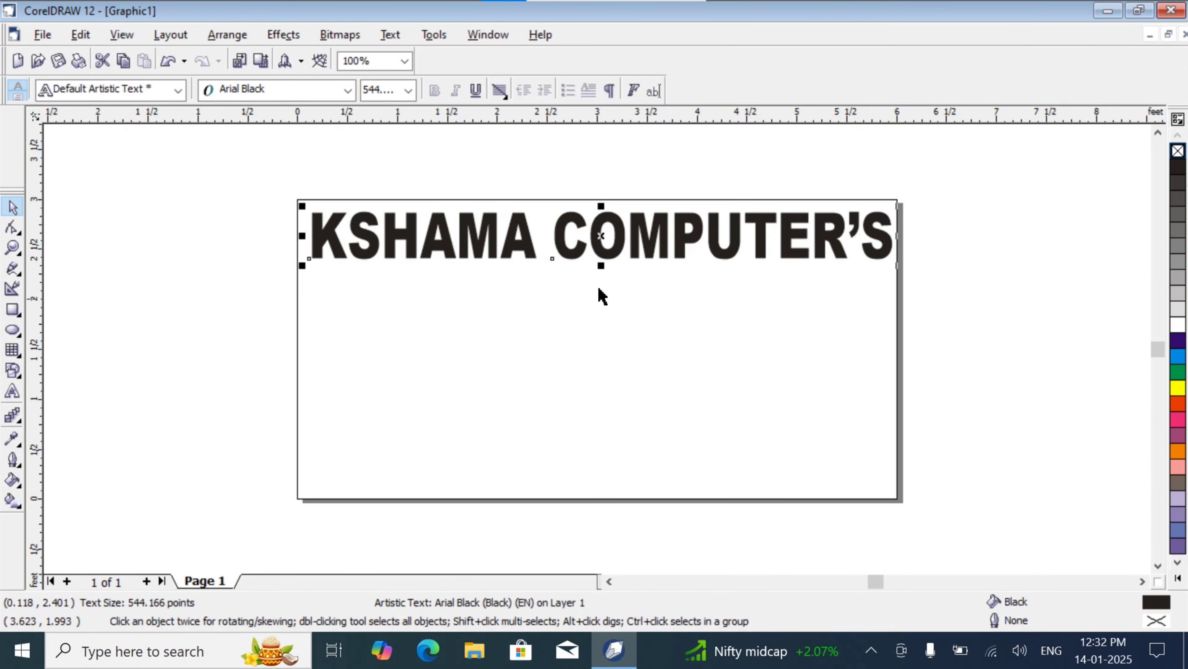
{"action": "left_click_drag", "start_coordinate": [601, 265], "coordinate": [606, 280]}
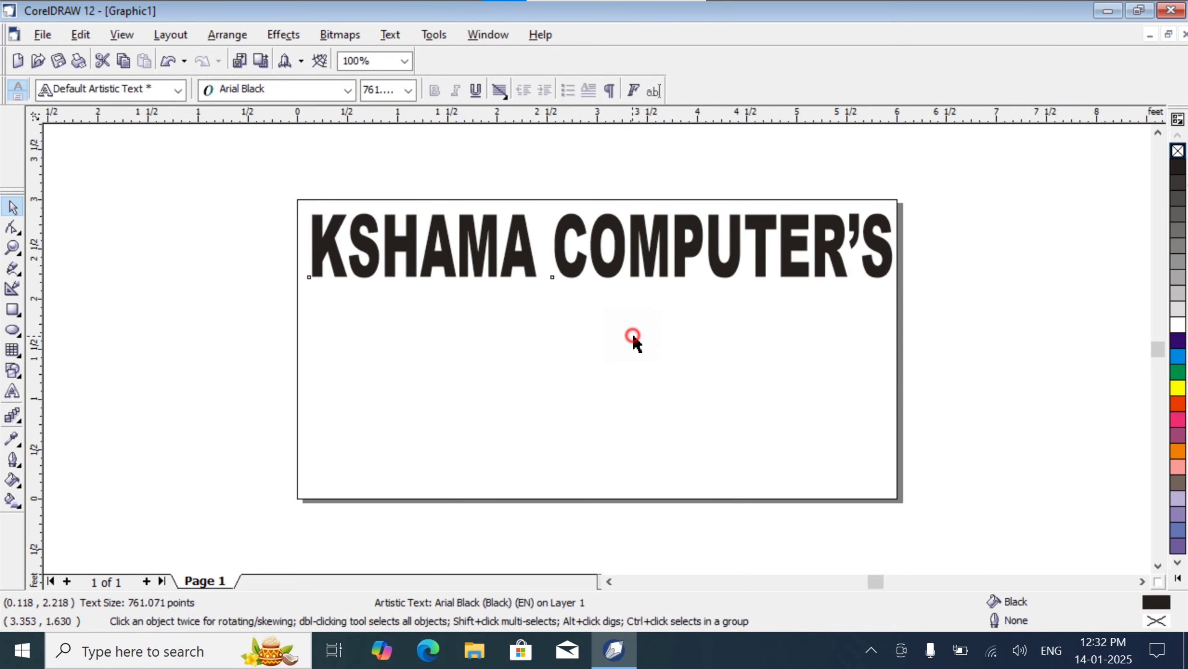
{"action": "left_click", "coordinate": [633, 337]}
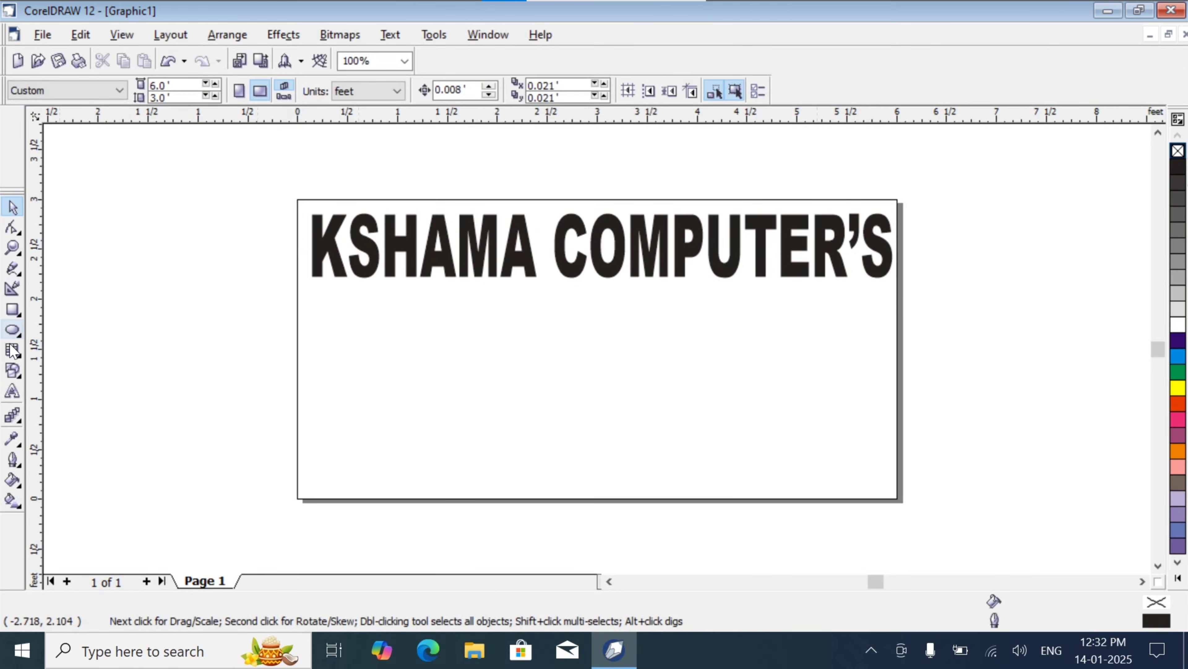
- Add the artistic text "SALES SERVICES" below the heading, enlarge it to about 183 points and move it near the page's horizontal centre
{"action": "left_click", "coordinate": [13, 391]}
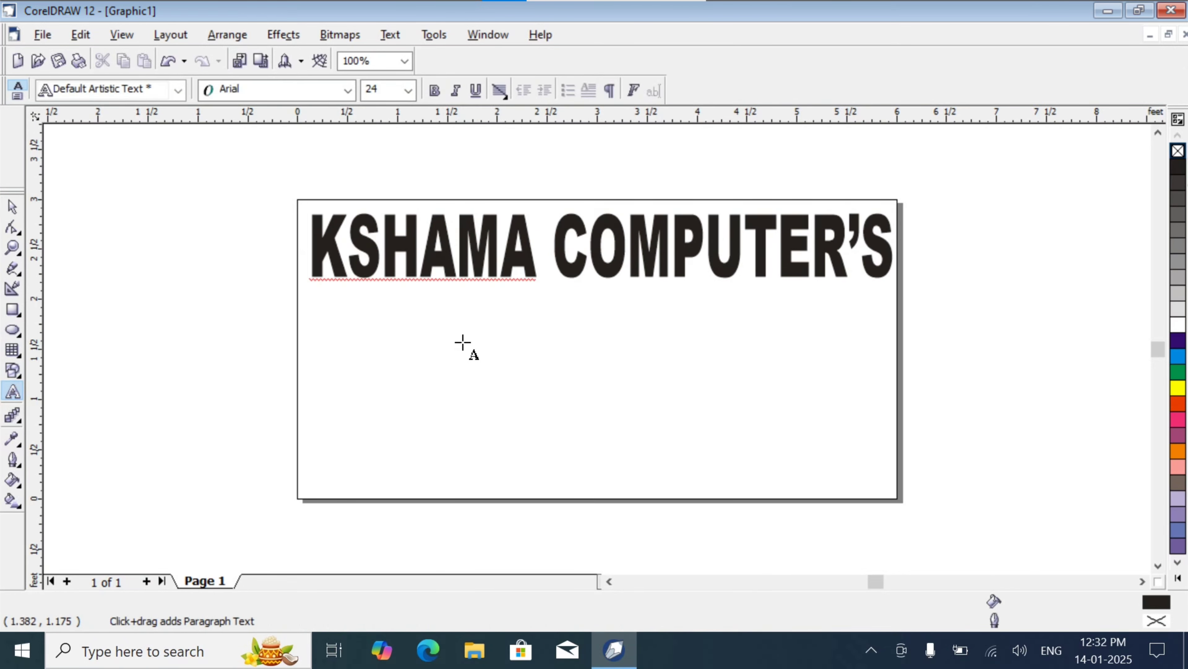
{"action": "left_click", "coordinate": [474, 300]}
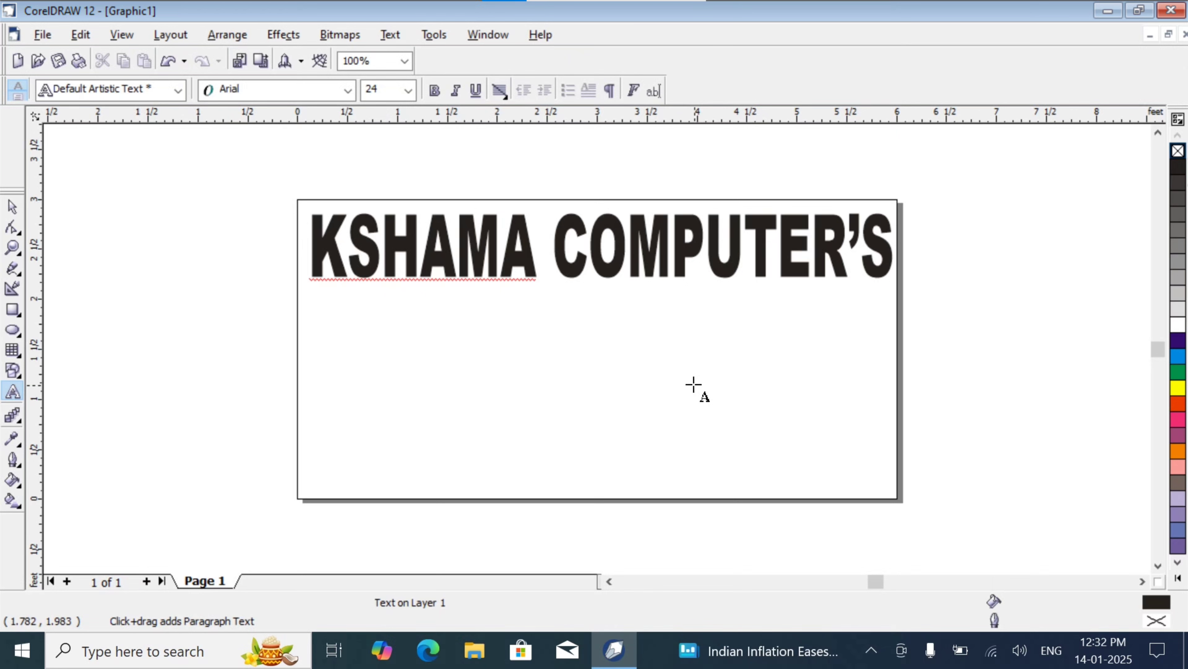
{"action": "type", "text": "A"}
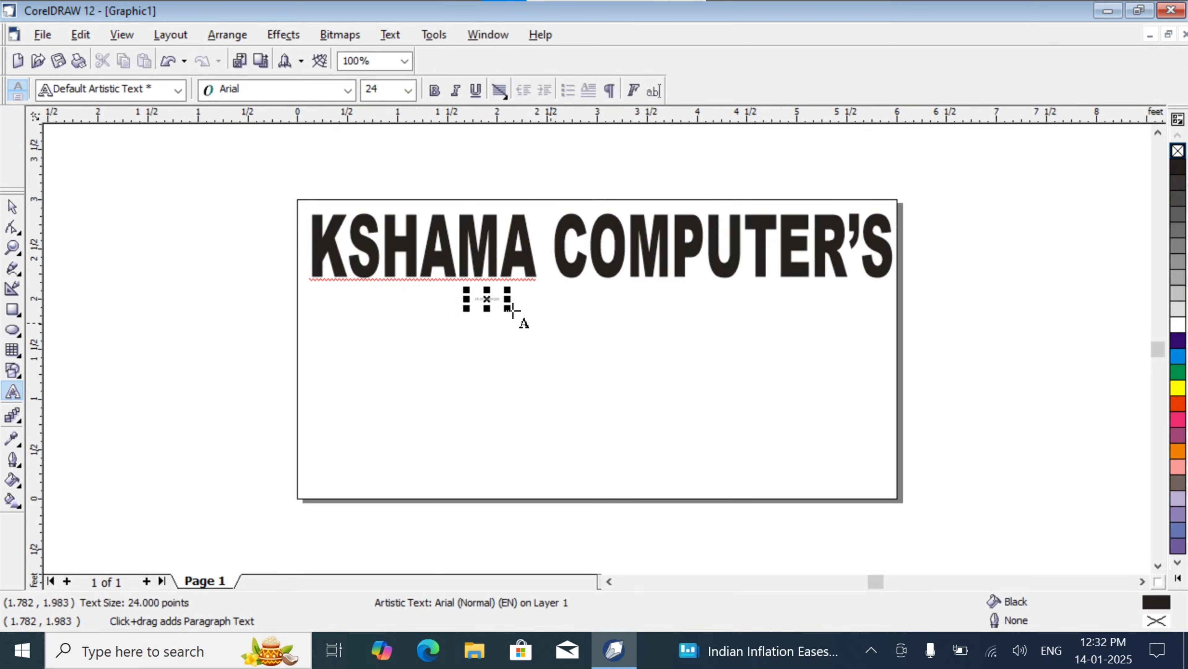
{"action": "left_click_drag", "start_coordinate": [503, 308], "coordinate": [669, 409]}
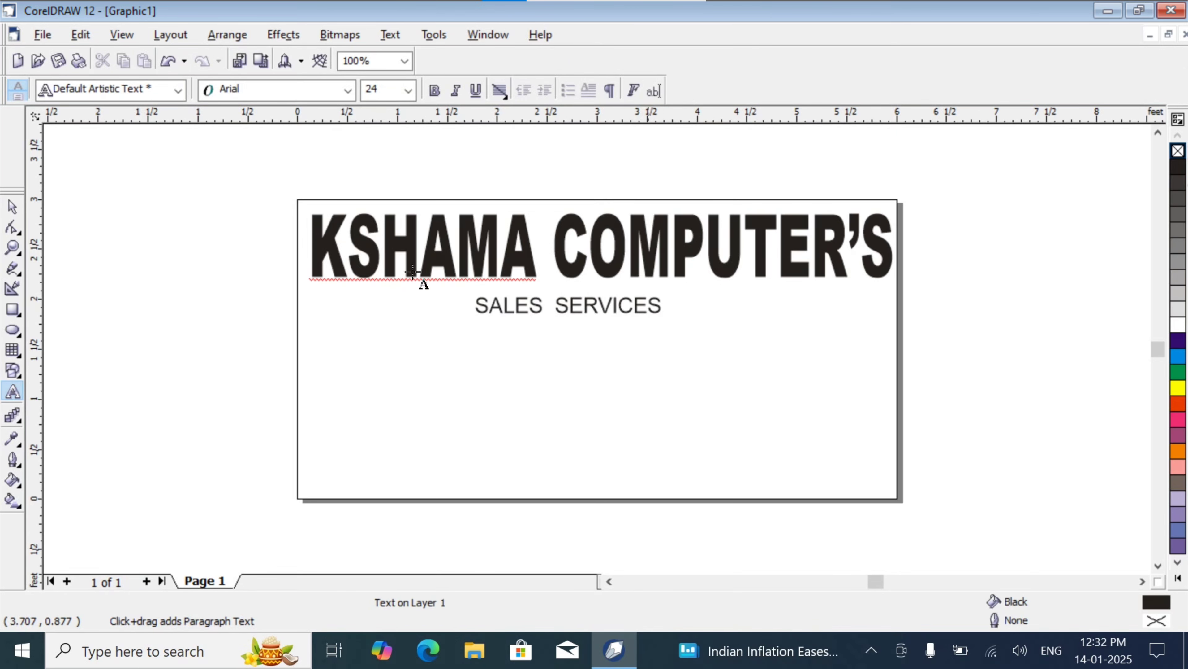
{"action": "key", "text": "space"}
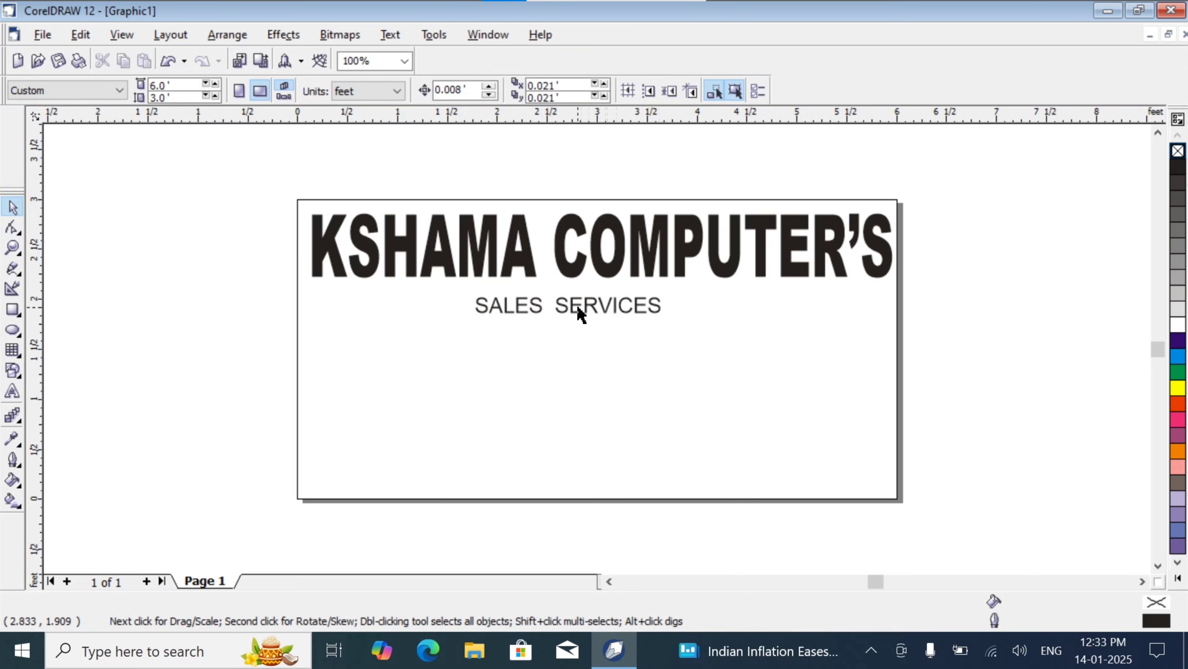
{"action": "left_click_drag", "start_coordinate": [579, 310], "coordinate": [599, 303]}
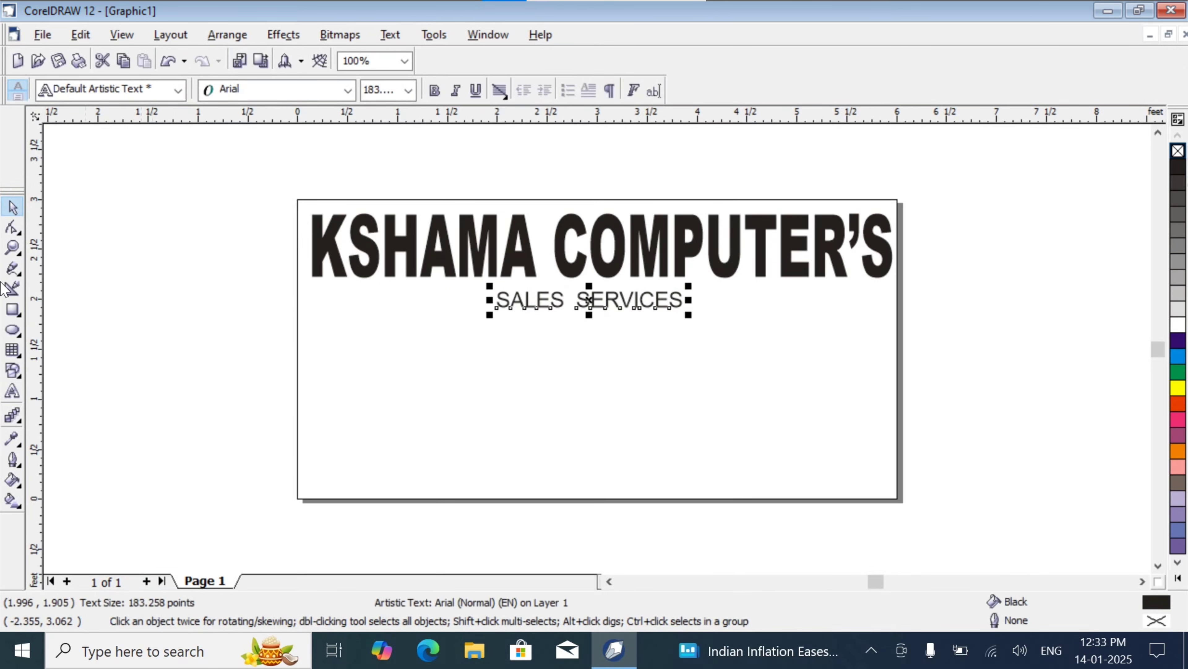
- Insert an ampersand in the subheading so it reads "SALES & SERVICES", and leave the text deselected
{"action": "left_click", "coordinate": [13, 397]}
{"action": "left_click", "coordinate": [575, 302]}
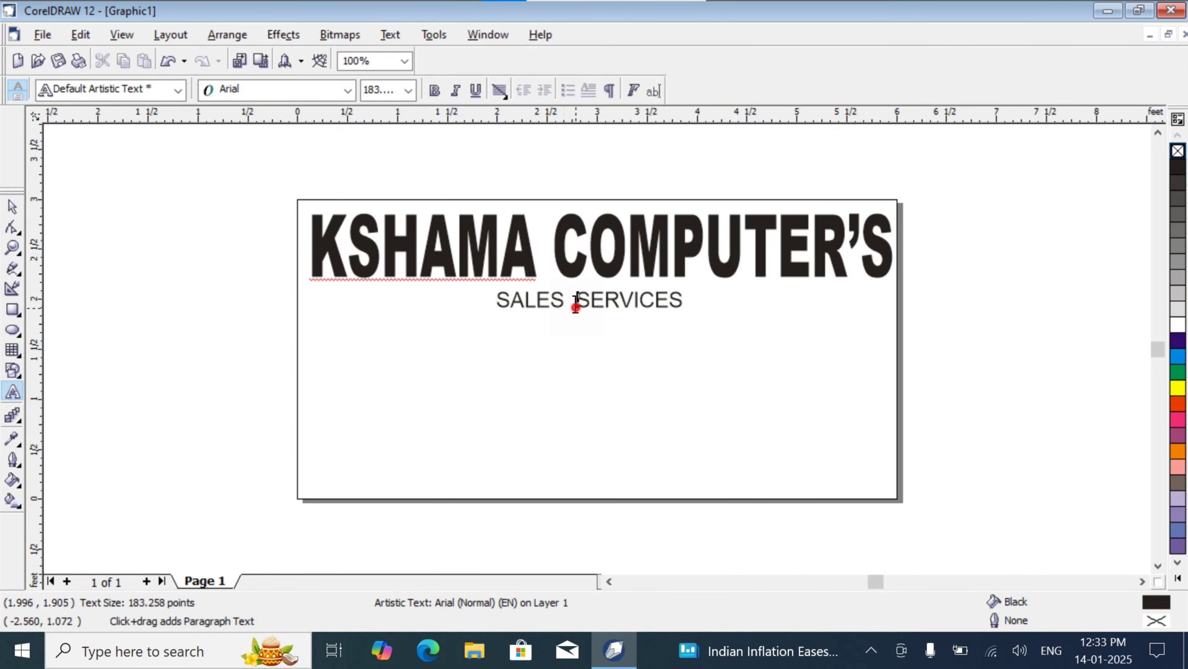
{"action": "key", "text": "BackSpace"}
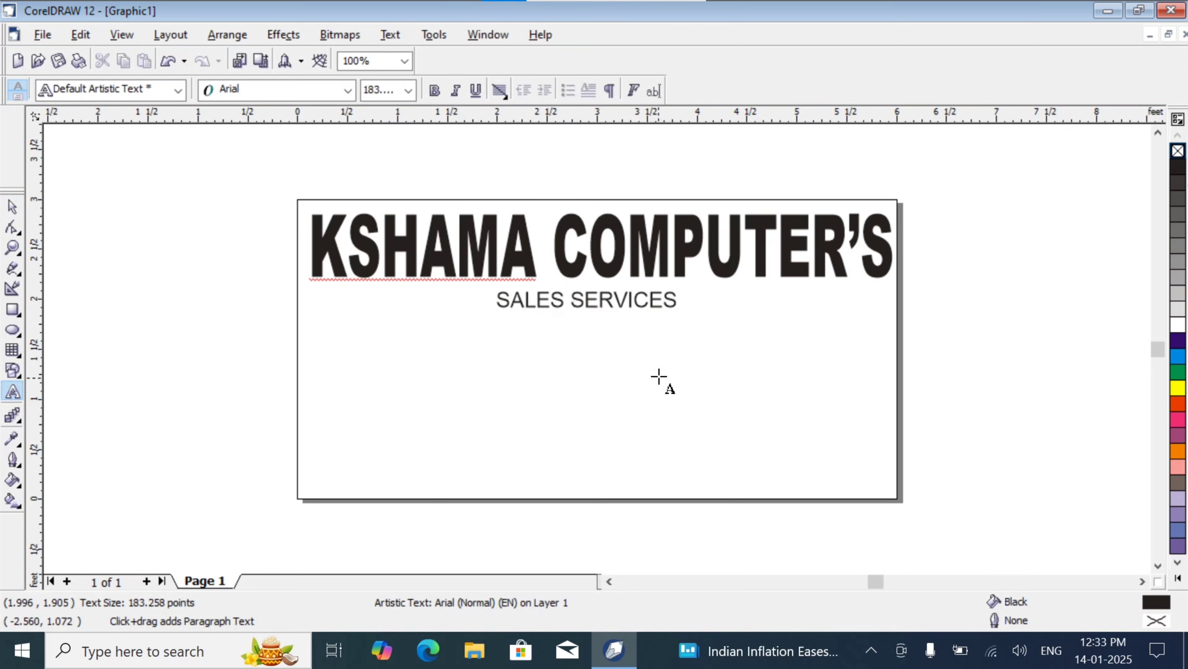
{"action": "type", "text": "&"}
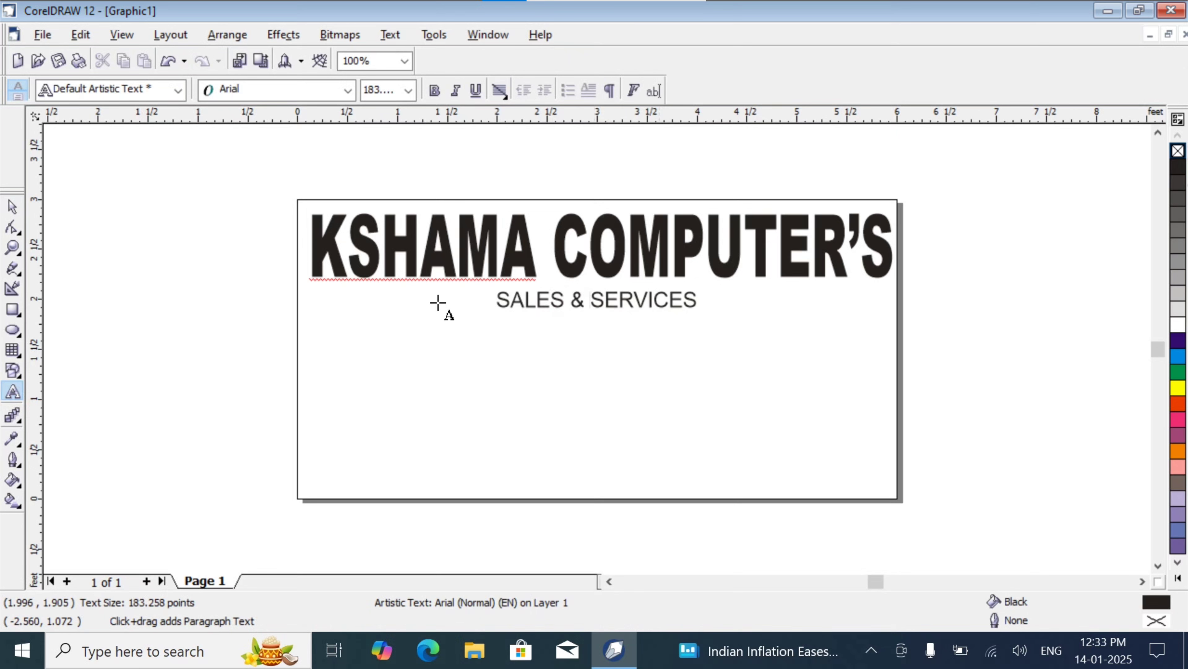
{"action": "double_click", "coordinate": [12, 206]}
{"action": "left_click", "coordinate": [150, 298]}
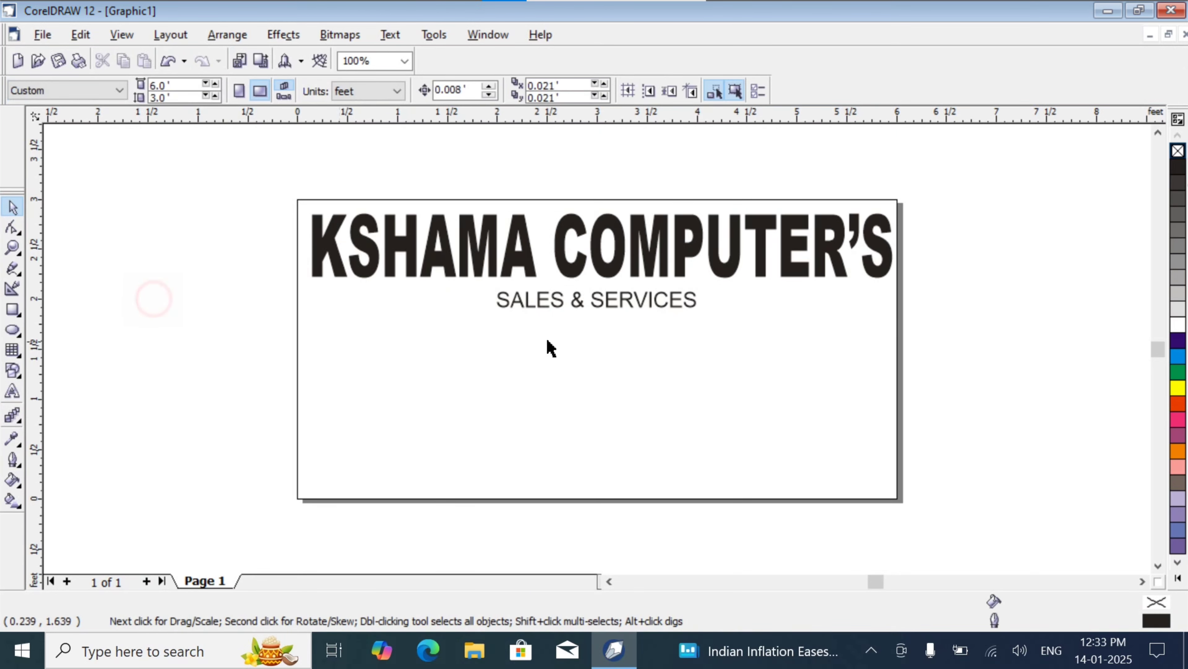
{"action": "left_click", "coordinate": [135, 294]}
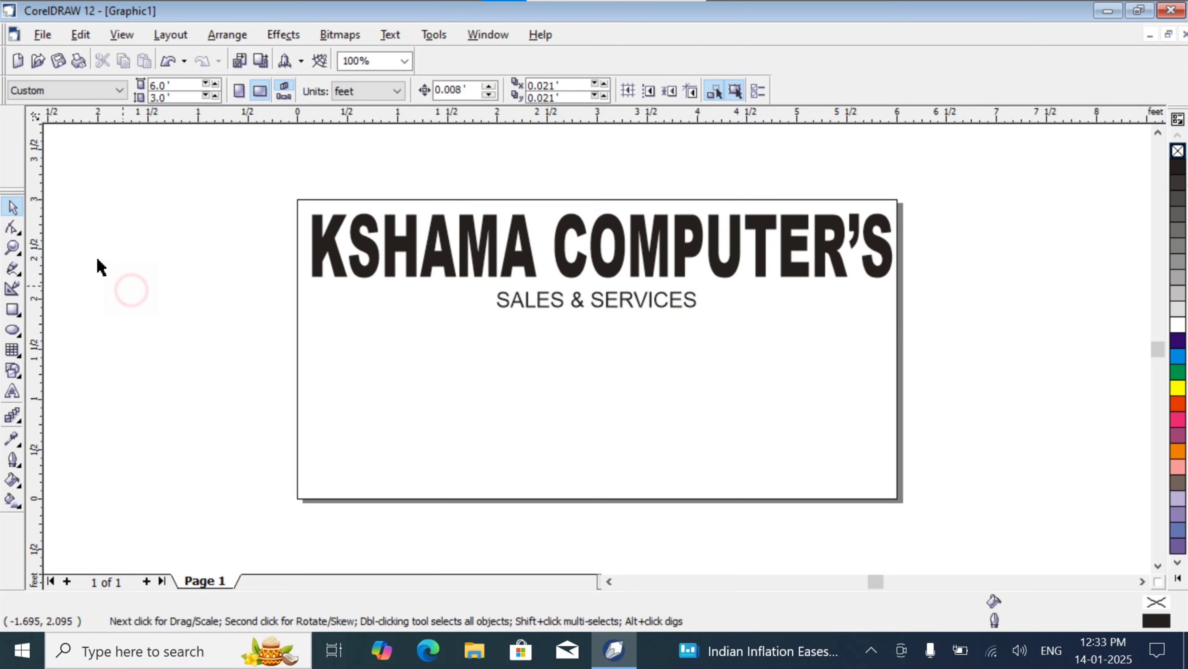
- Import the Computer-Parts image from the Desktop and place it on the page's lower-left area at about 3.96 by 1.73 feet
{"action": "left_click", "coordinate": [43, 35]}
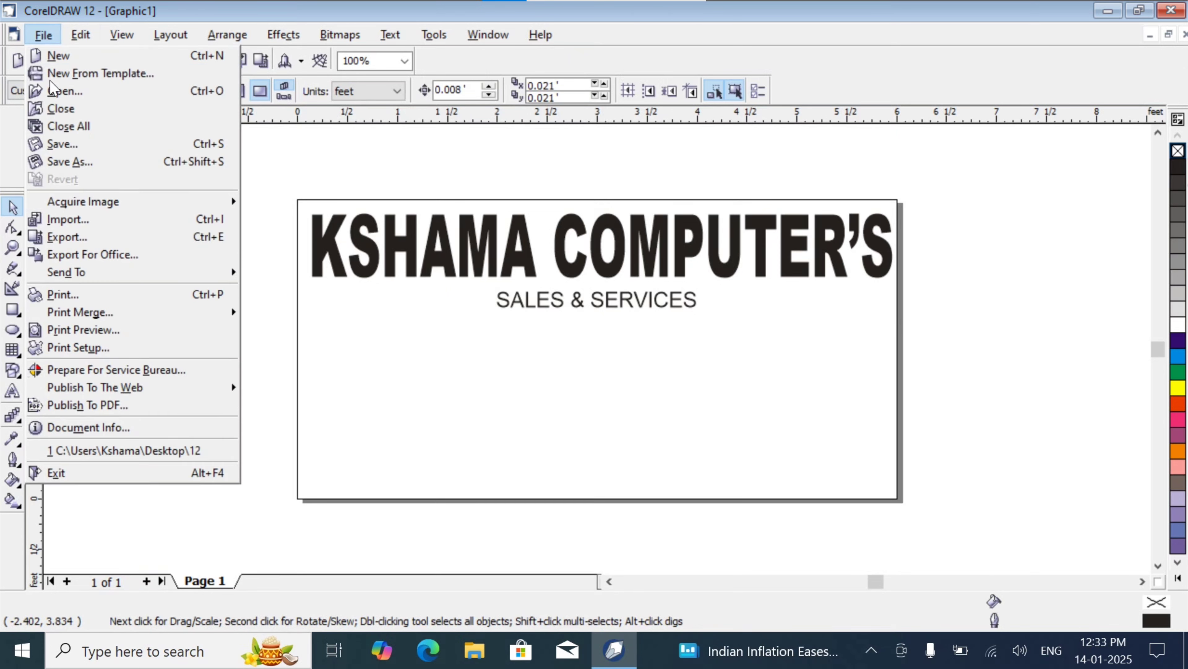
{"action": "left_click", "coordinate": [113, 216]}
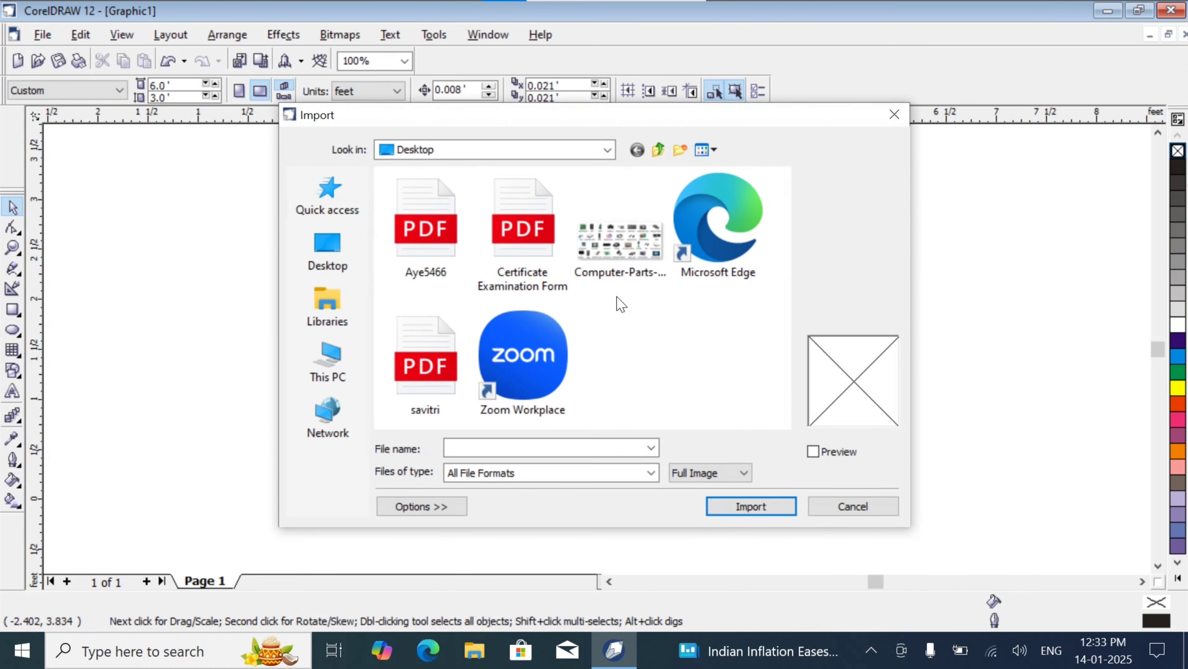
{"action": "left_click", "coordinate": [627, 262]}
{"action": "left_click", "coordinate": [748, 506]}
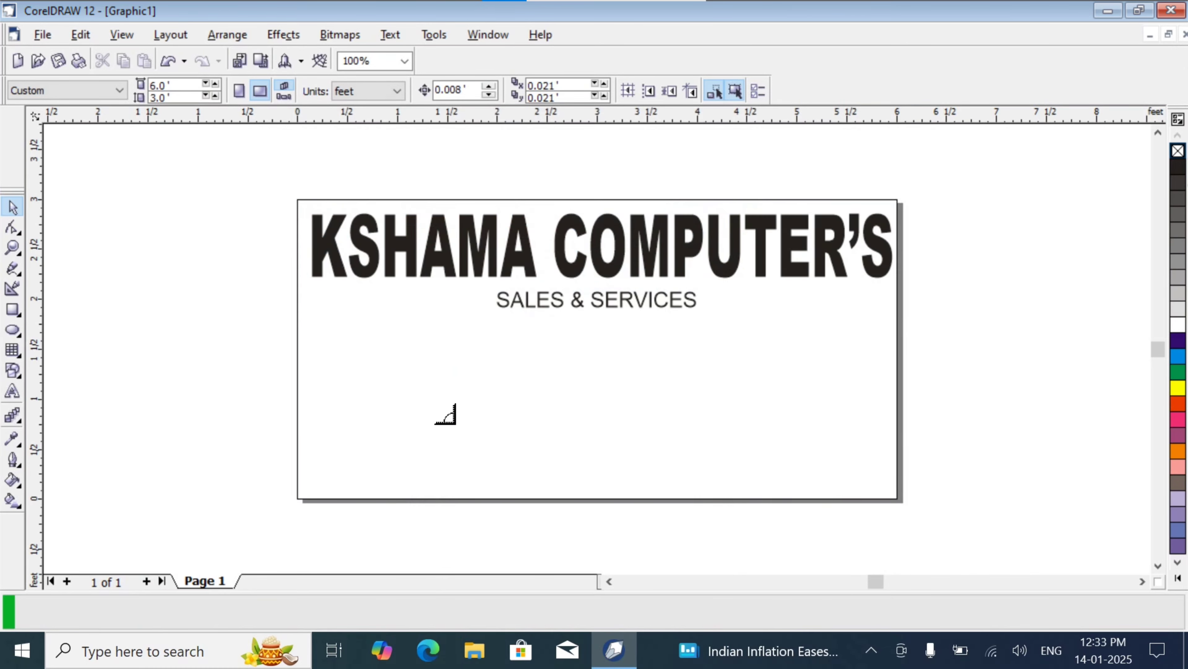
{"action": "mouse_move", "coordinate": [809, 535]}
{"action": "left_mouse_down"}
{"action": "mouse_move", "coordinate": [438, 342]}
{"action": "mouse_move", "coordinate": [373, 327]}
{"action": "mouse_move", "coordinate": [569, 492]}
{"action": "mouse_move", "coordinate": [698, 565]}
{"action": "left_mouse_up"}
{"action": "scroll", "coordinate": [691, 483], "scroll_direction": "down", "scroll_amount": 3}
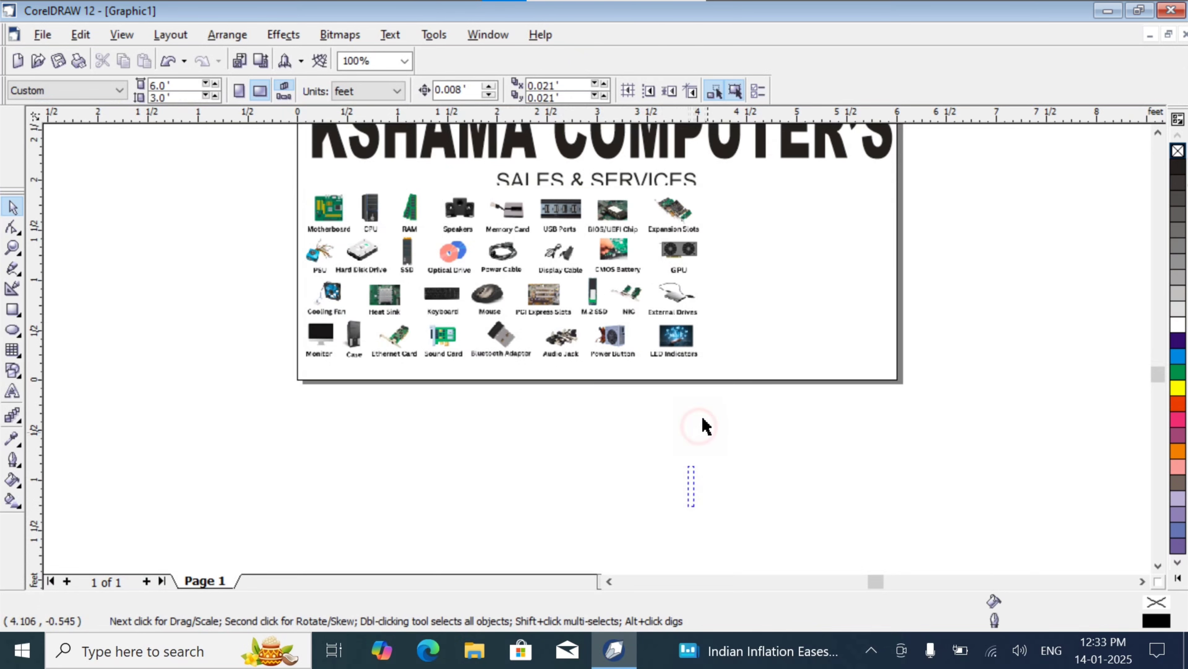
- Enlarge the computer-parts image to about 4.34 feet wide and lower its upper edge to make it about 1.74 feet high
{"action": "left_click", "coordinate": [593, 295]}
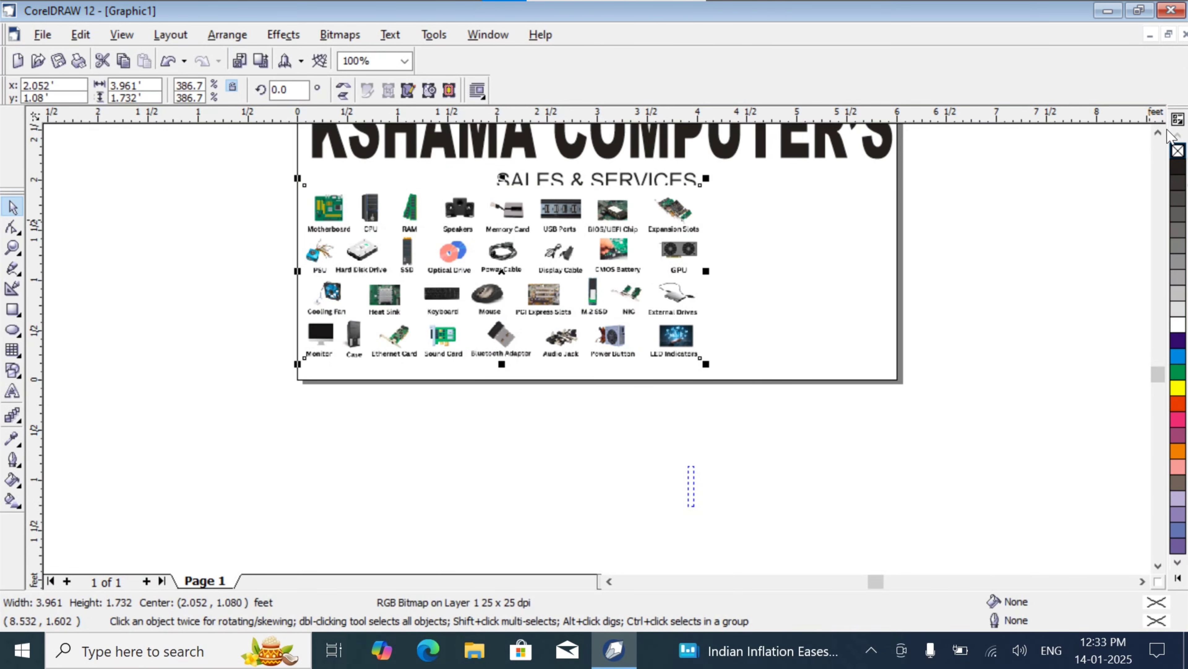
{"action": "scroll", "coordinate": [1160, 135], "scroll_direction": "up", "scroll_amount": 3}
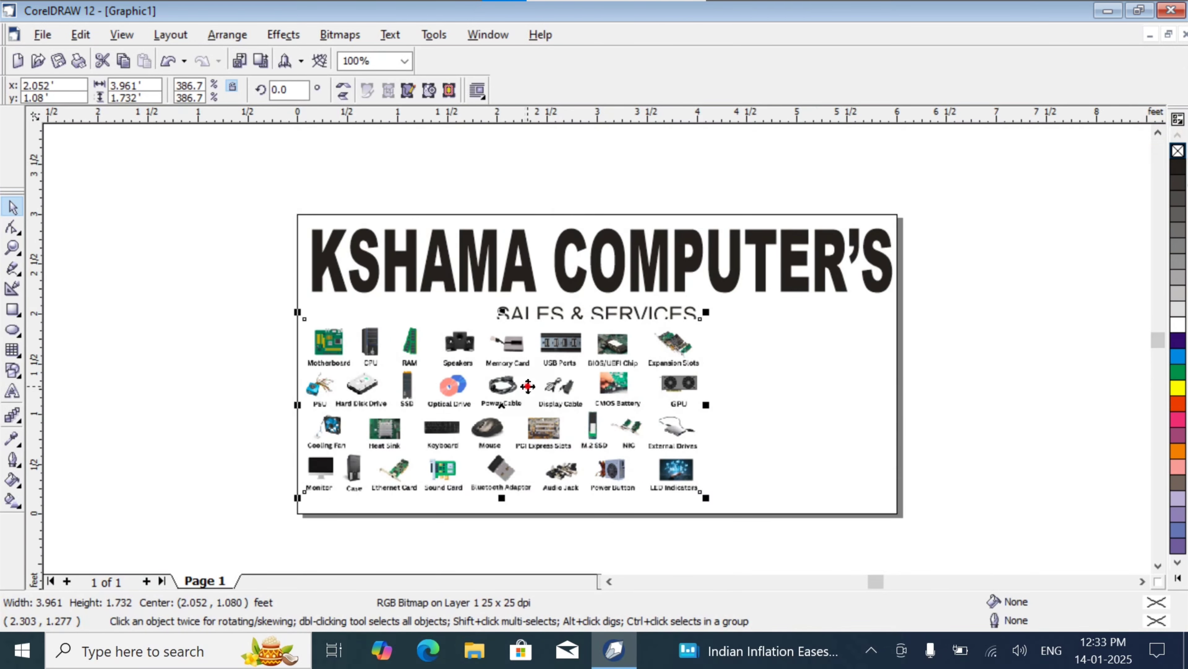
{"action": "left_click", "coordinate": [528, 386]}
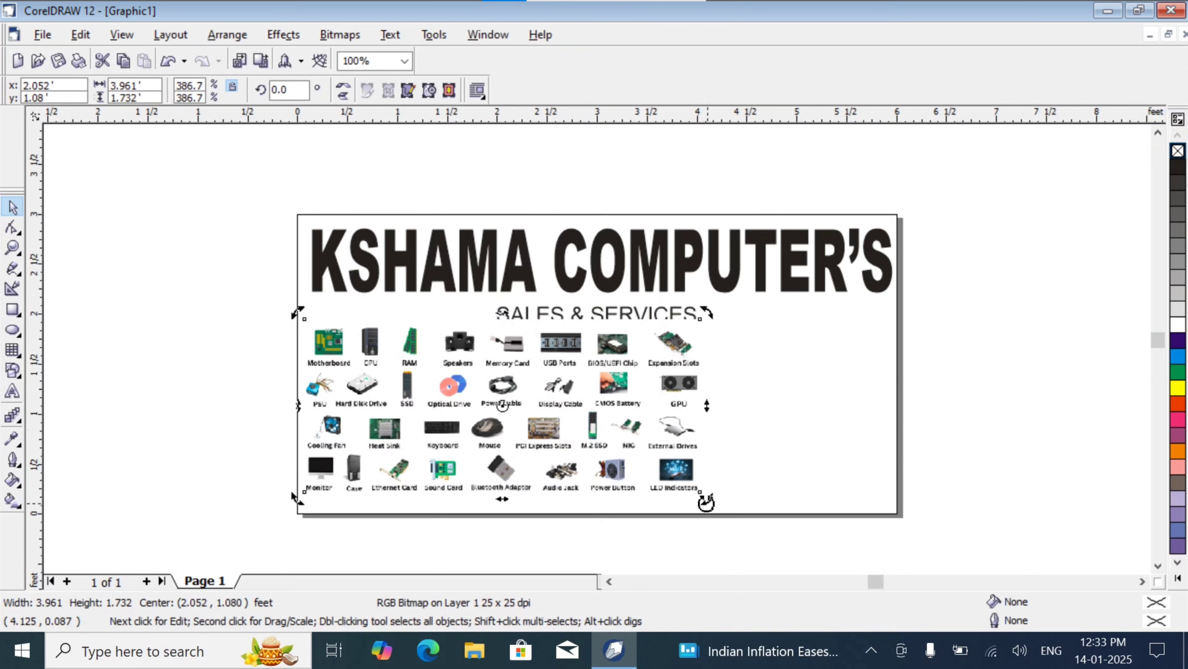
{"action": "left_click", "coordinate": [763, 454]}
{"action": "left_click", "coordinate": [645, 457]}
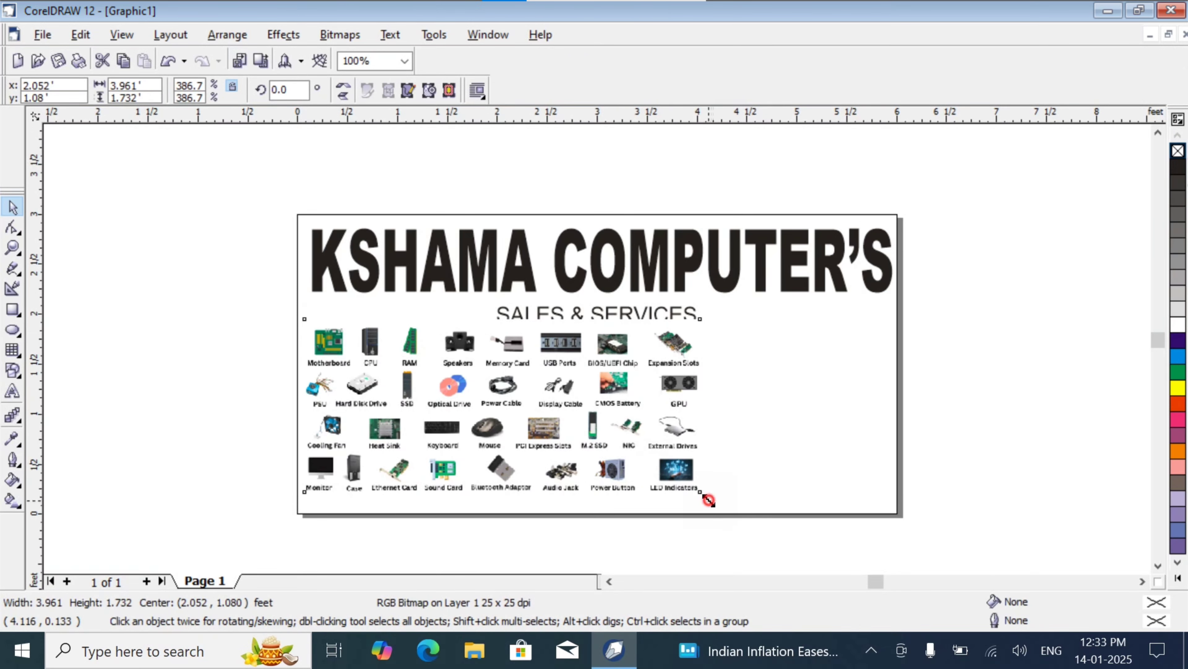
{"action": "left_click_drag", "start_coordinate": [706, 498], "coordinate": [745, 518]}
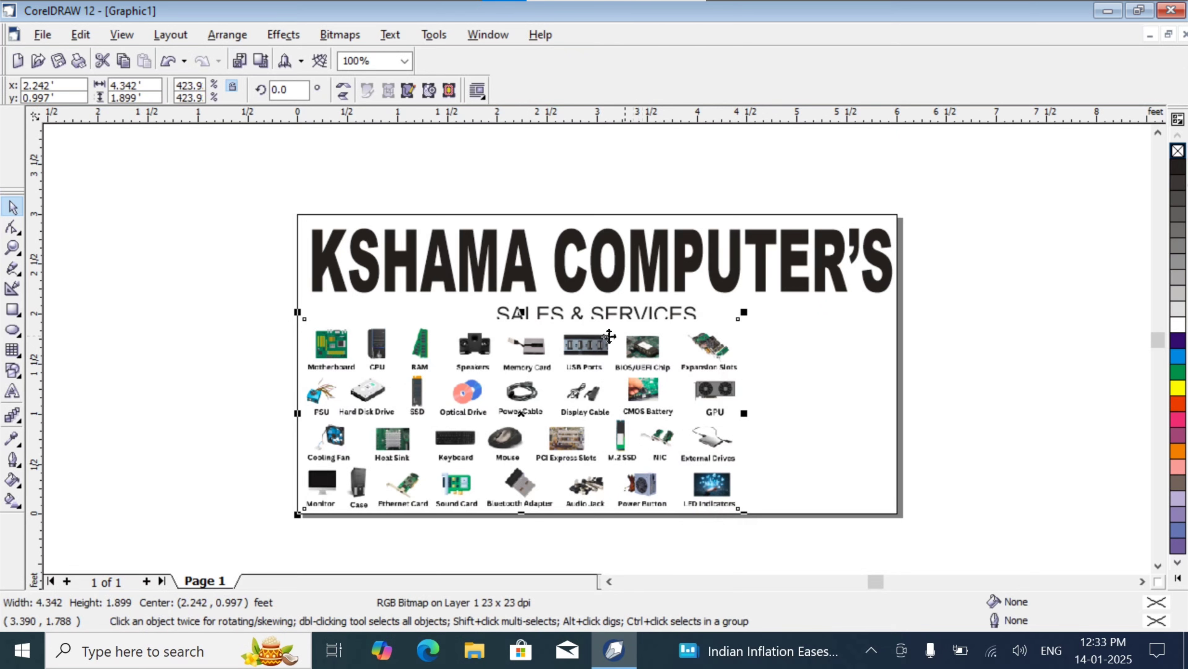
{"action": "left_click_drag", "start_coordinate": [520, 312], "coordinate": [521, 328]}
{"action": "left_click", "coordinate": [794, 416]}
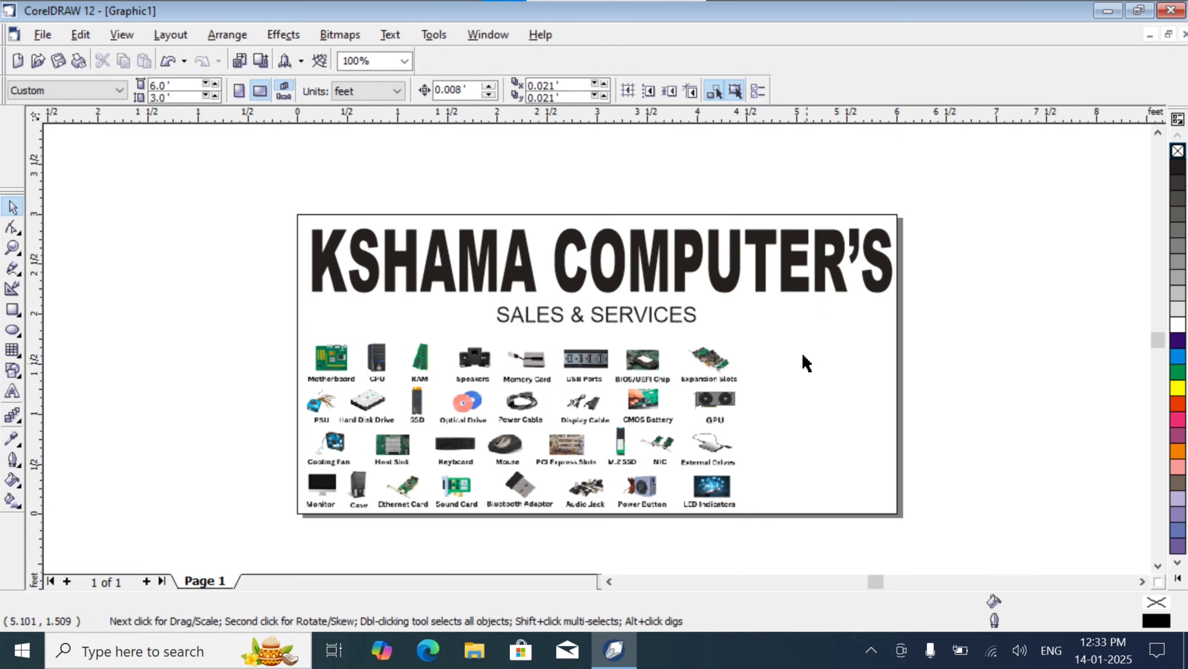
- Move the computer-parts image up by about 0.17 feet, toward the subheading, and deselect it
{"action": "left_click", "coordinate": [529, 415]}
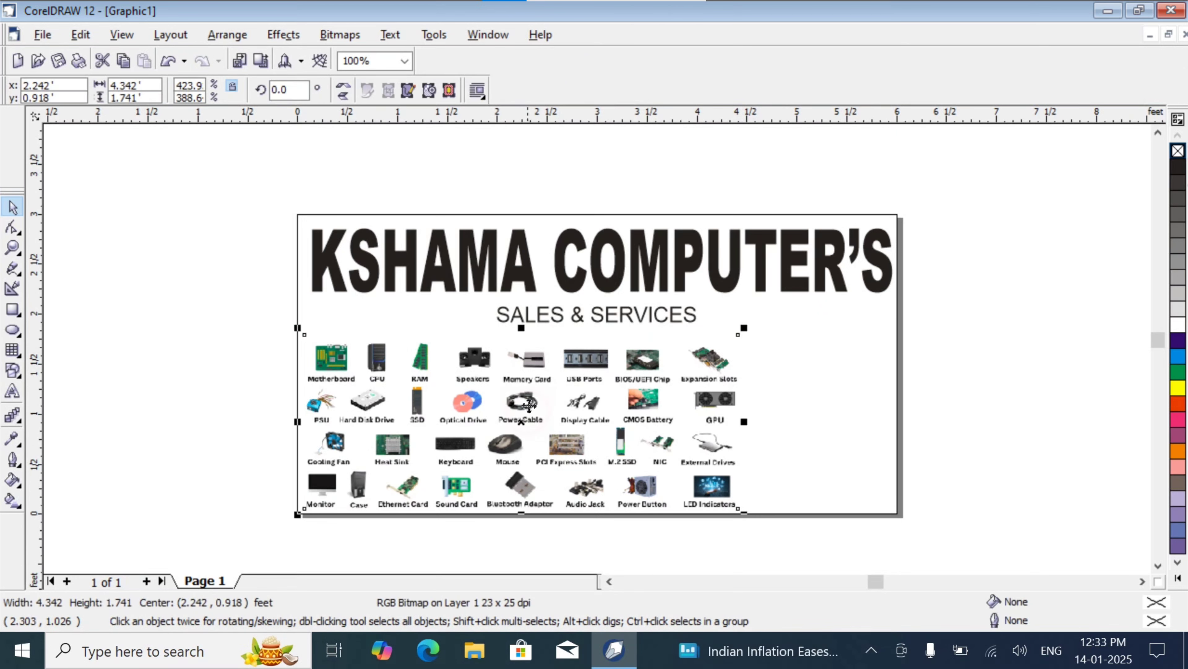
{"action": "left_click_drag", "start_coordinate": [528, 401], "coordinate": [527, 384]}
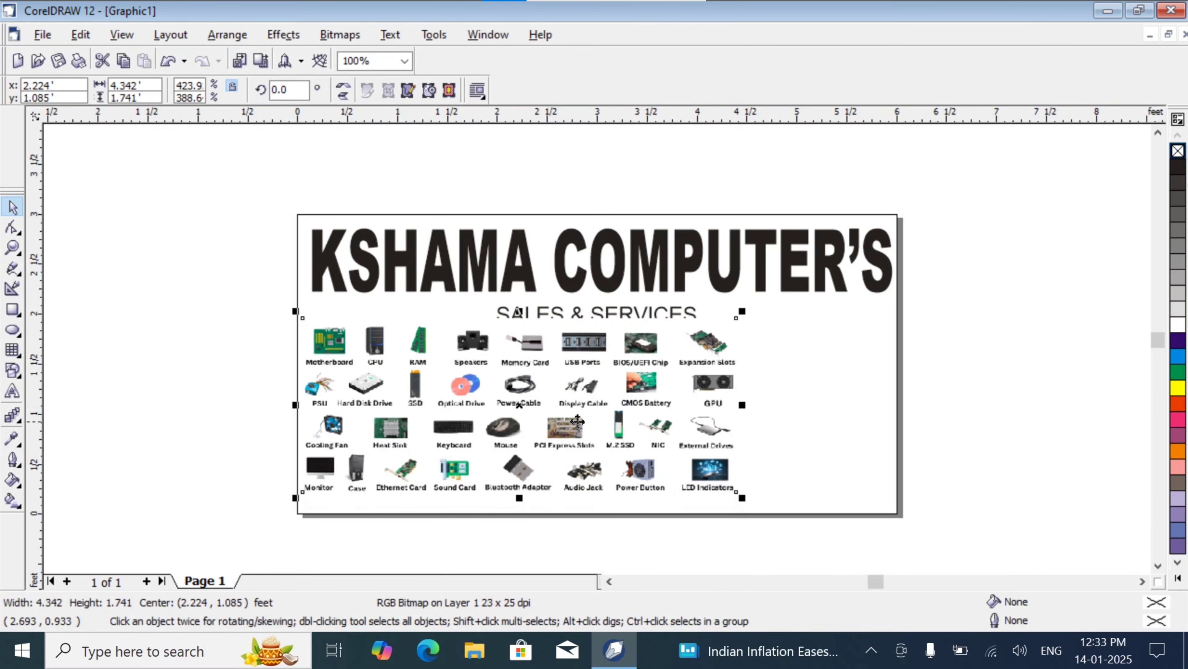
{"action": "key", "text": "Escape"}
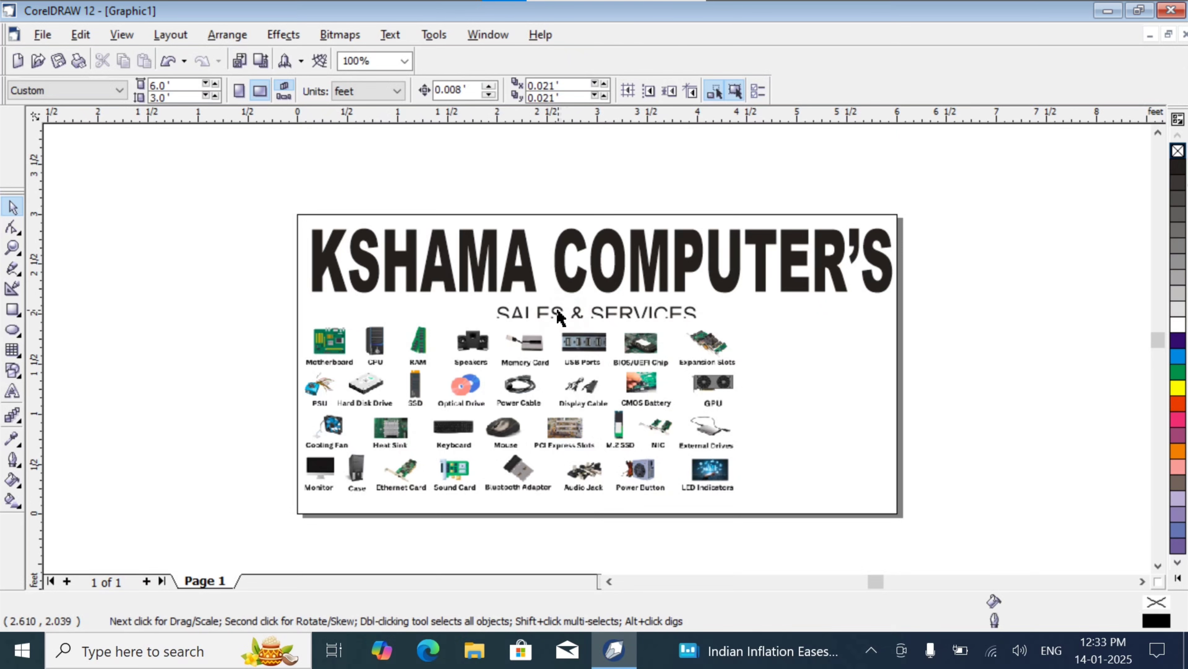
- Bring the "SALES & SERVICES" subheading to the front of the computer-parts image
{"action": "left_click", "coordinate": [560, 315]}
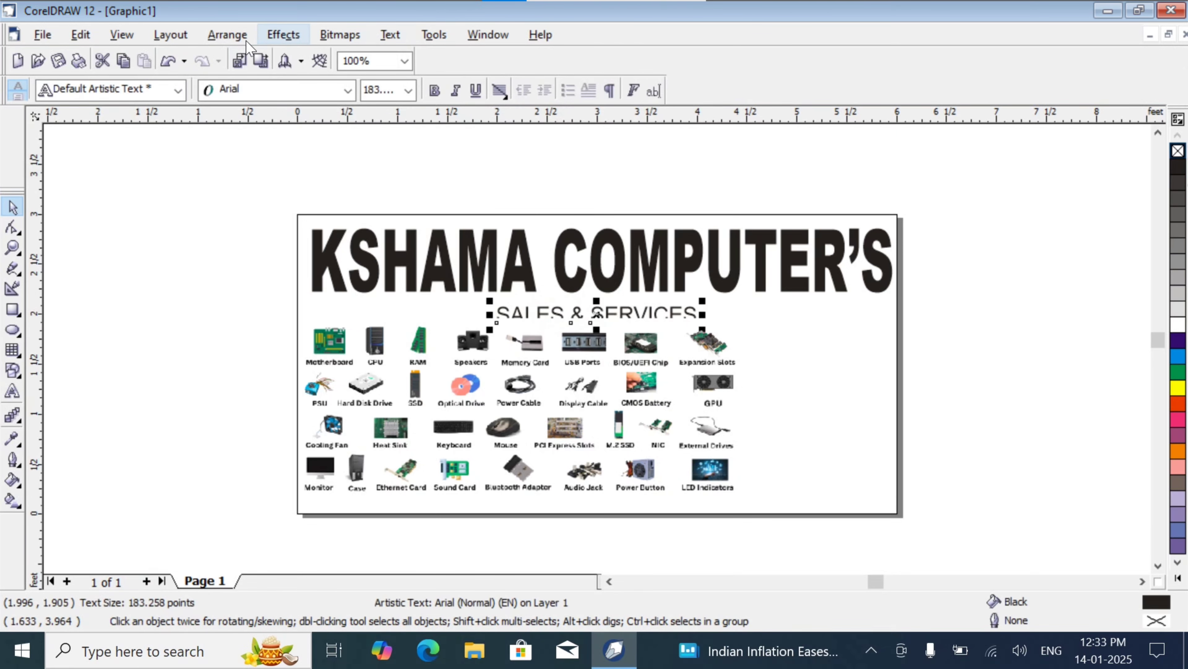
{"action": "left_click", "coordinate": [228, 35]}
{"action": "mouse_move", "coordinate": [262, 124]}
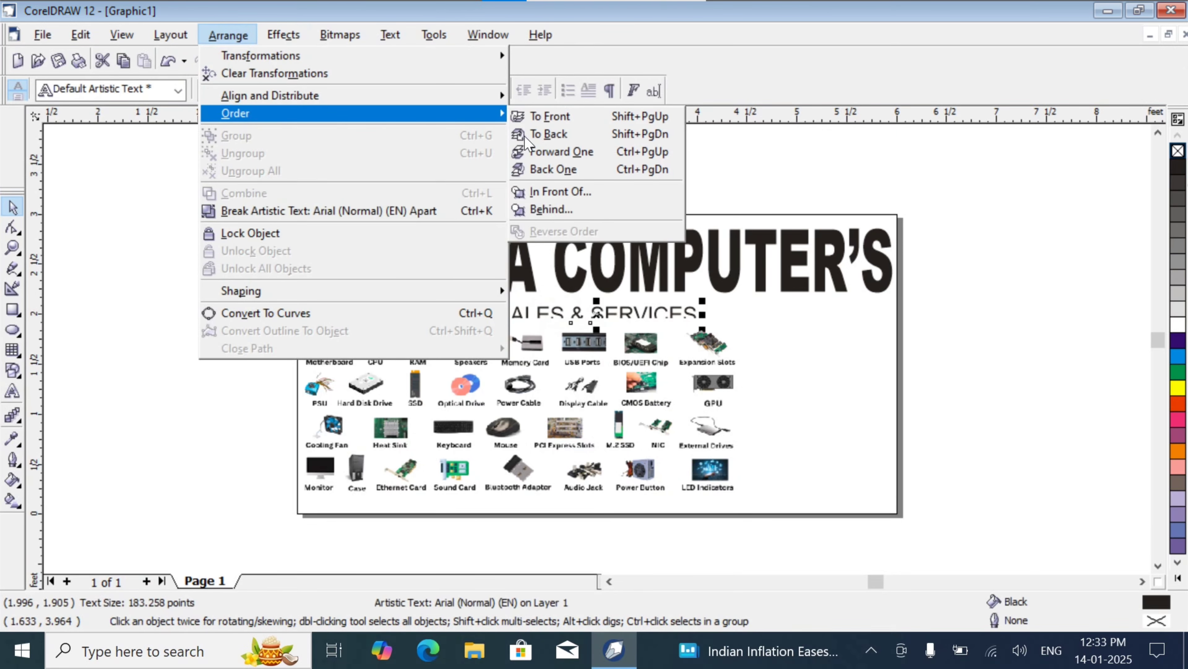
{"action": "left_click", "coordinate": [539, 116]}
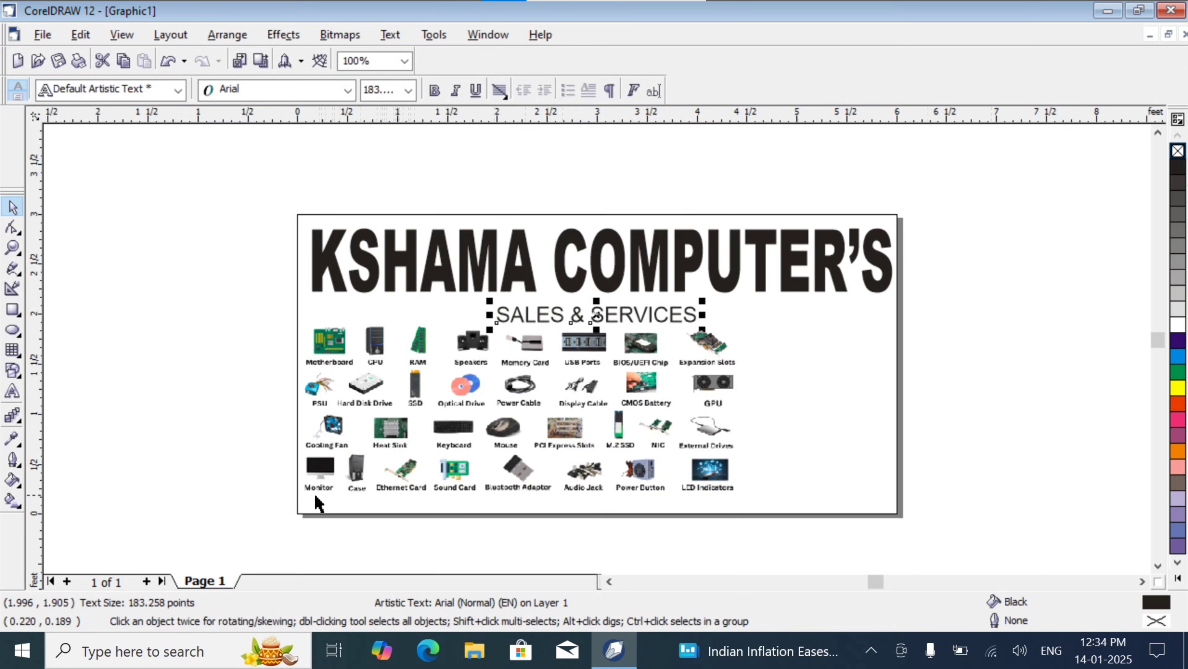
- Add the text "HOLL SALE & RETAILS" beside the computer-parts image's upper right and enlarge it to about 94 points
{"action": "left_click", "coordinate": [12, 392]}
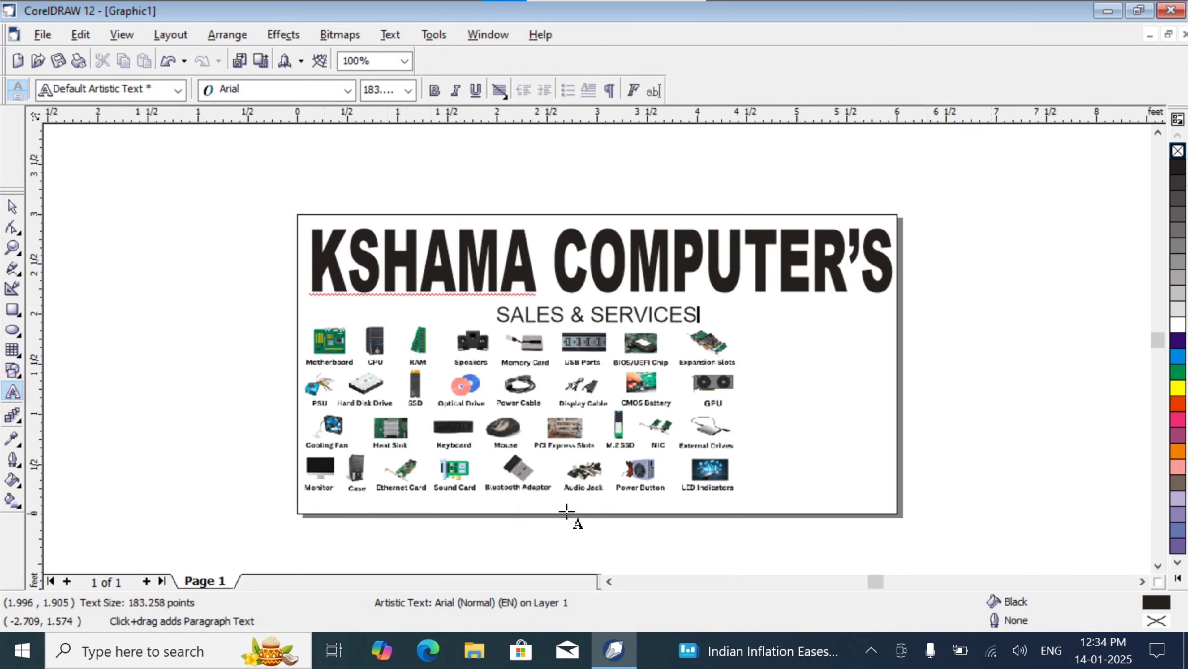
{"action": "left_click", "coordinate": [768, 335]}
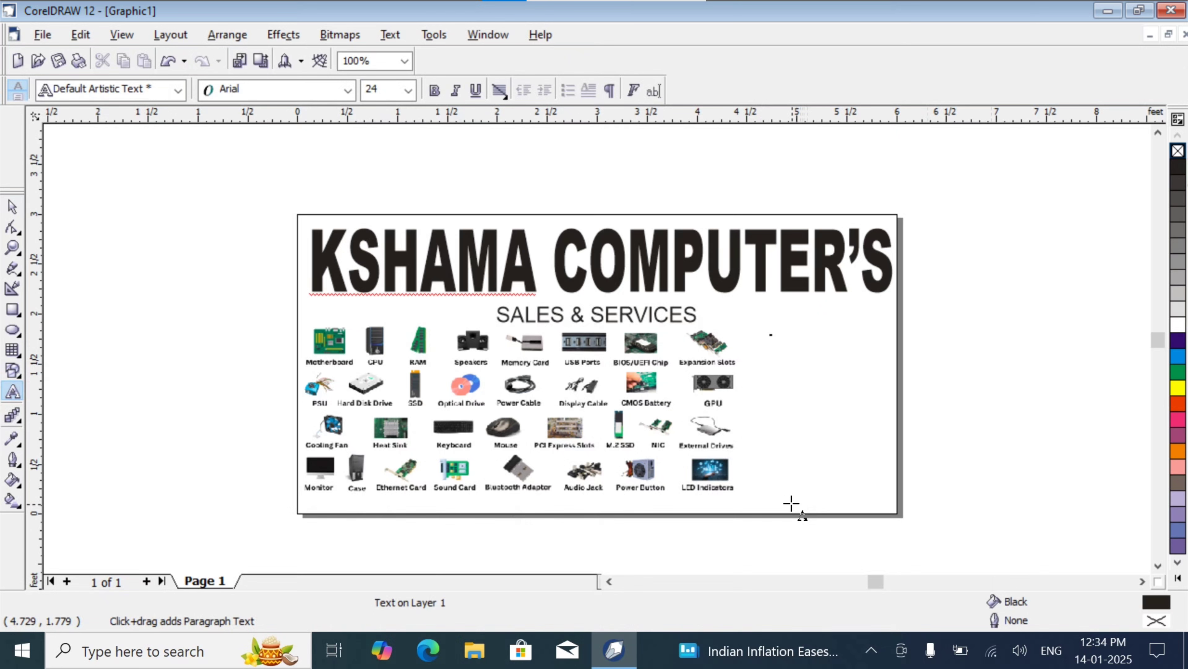
{"action": "type", "text": "A"}
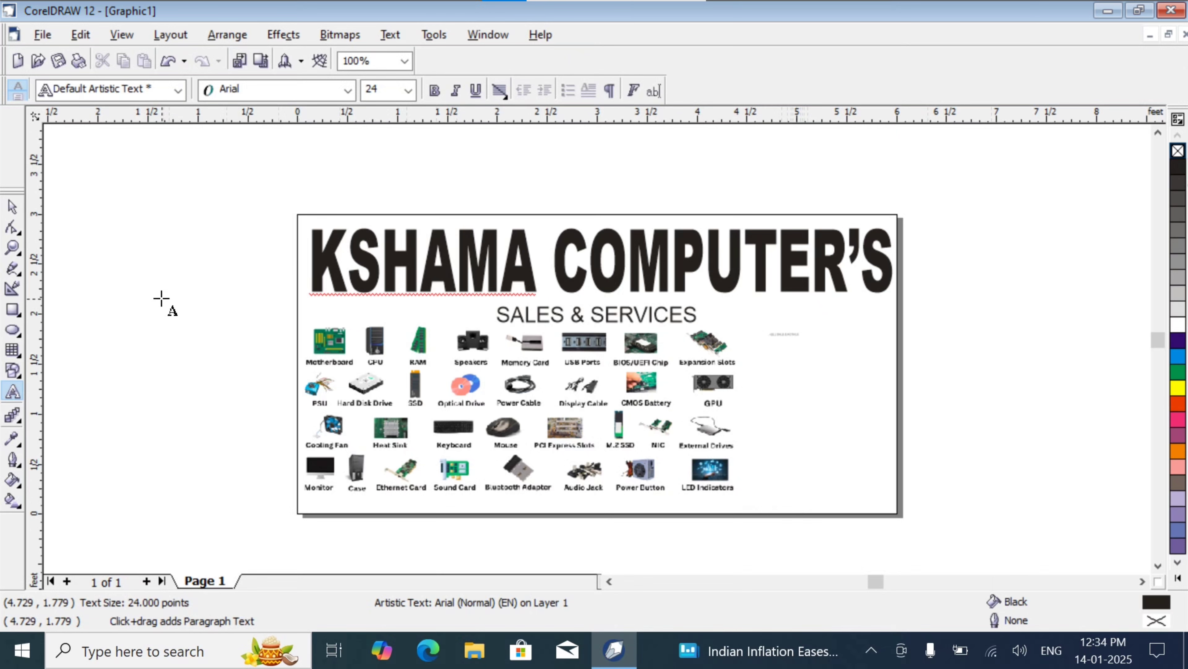
{"action": "left_click", "coordinate": [786, 335]}
{"action": "left_click_drag", "start_coordinate": [807, 343], "coordinate": [888, 397]}
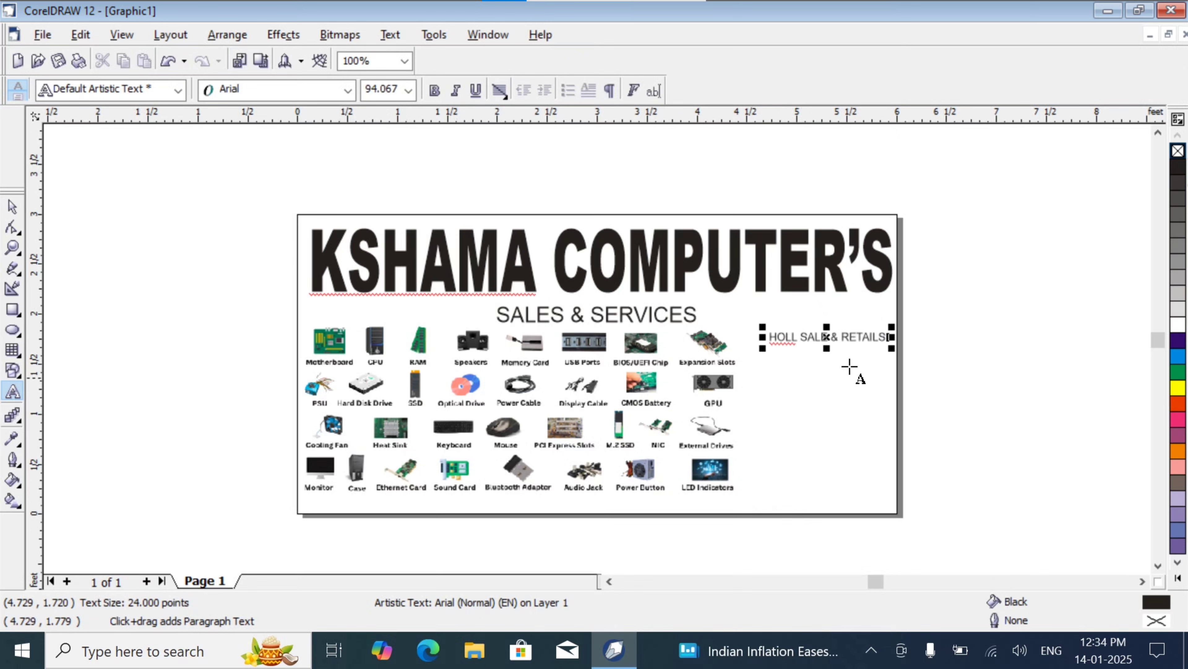
- Correct "HOLL" to "HOLE" and split the text into three lines: "HOLE SALE", "&" and "RETAILS"
{"action": "right_click", "coordinate": [784, 338]}
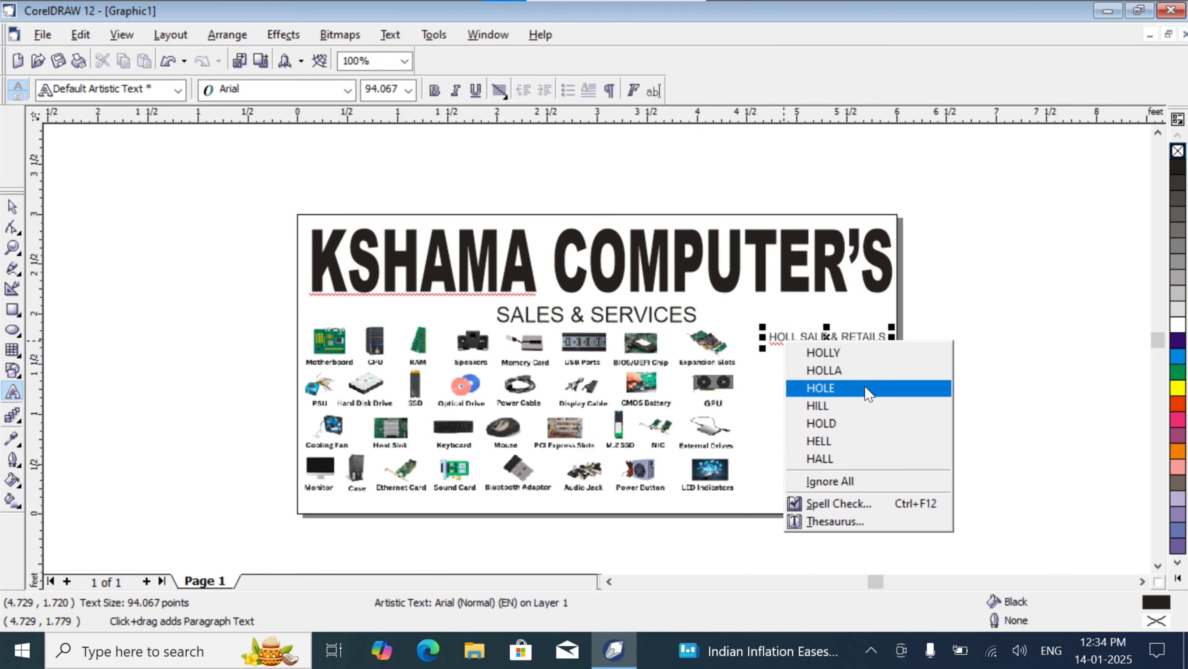
{"action": "left_click", "coordinate": [859, 389]}
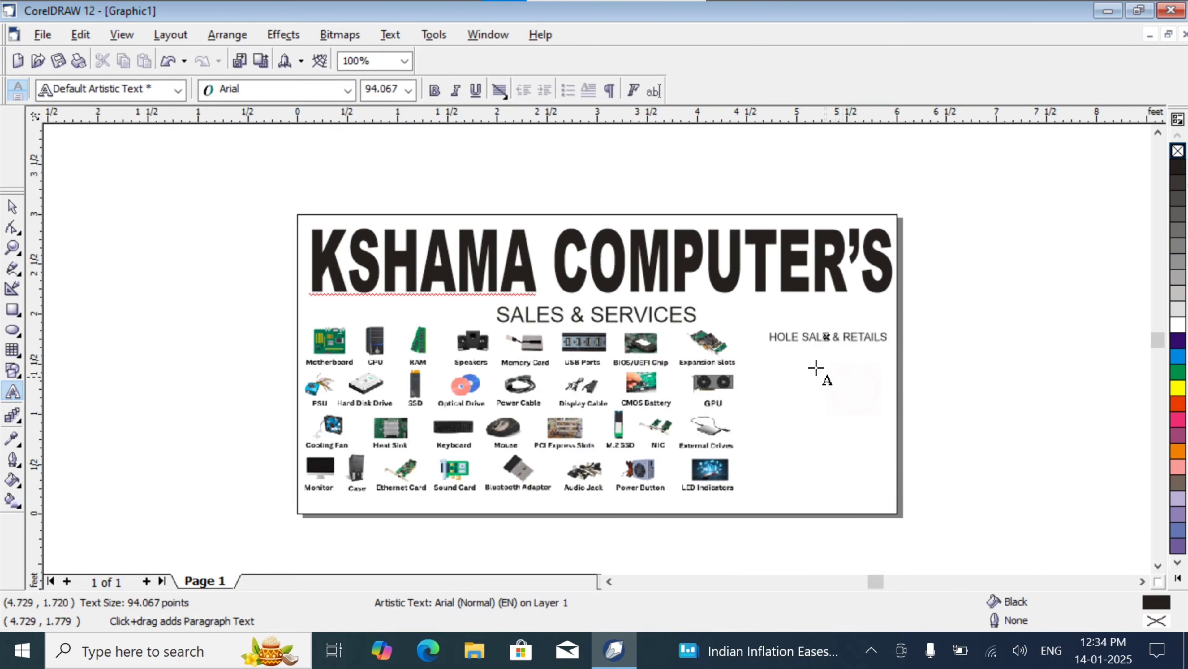
{"action": "left_click", "coordinate": [829, 336]}
{"action": "key", "text": "Return"}
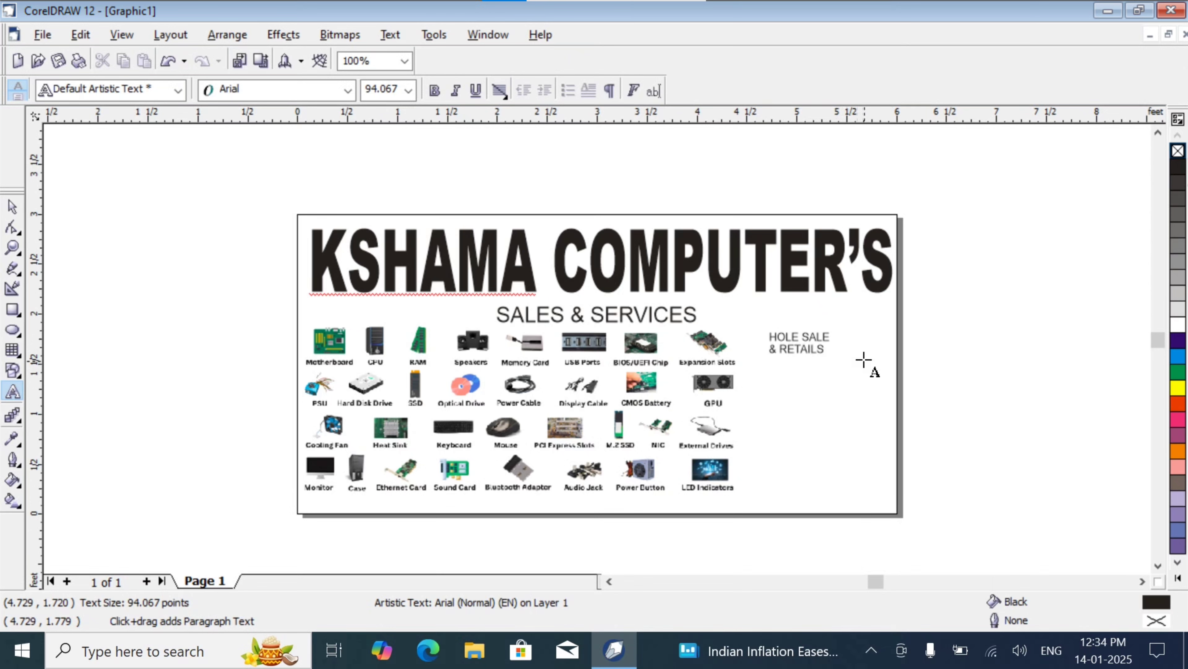
{"action": "left_click", "coordinate": [784, 351]}
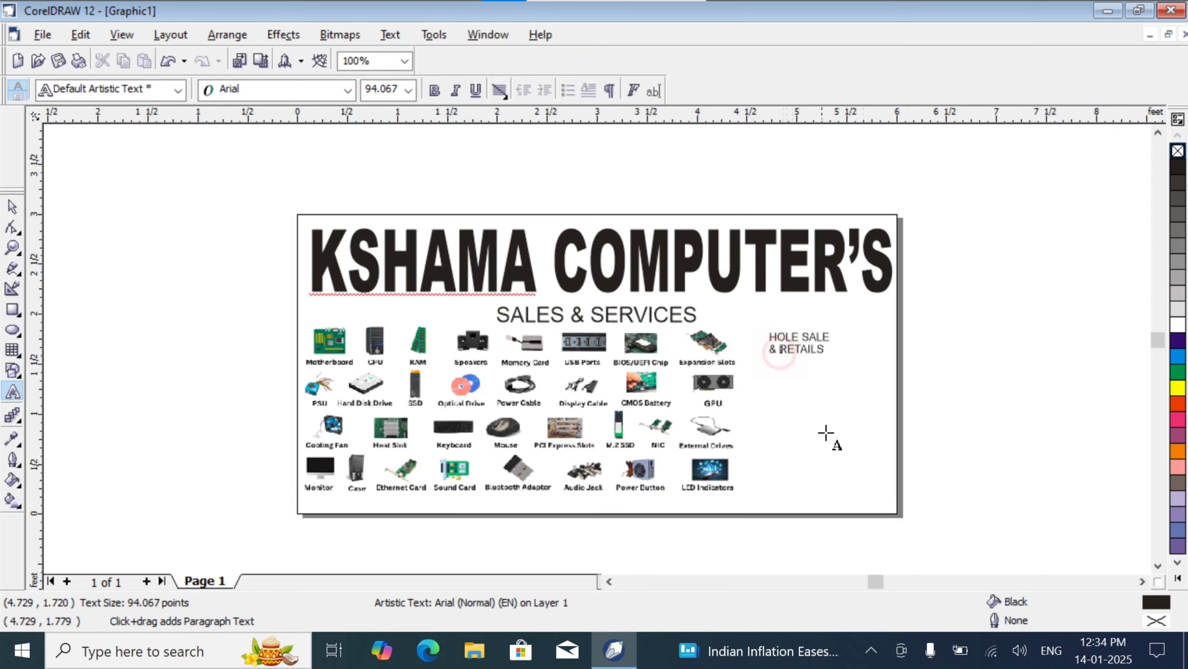
{"action": "key", "text": "Return"}
{"action": "left_click", "coordinate": [801, 363]}
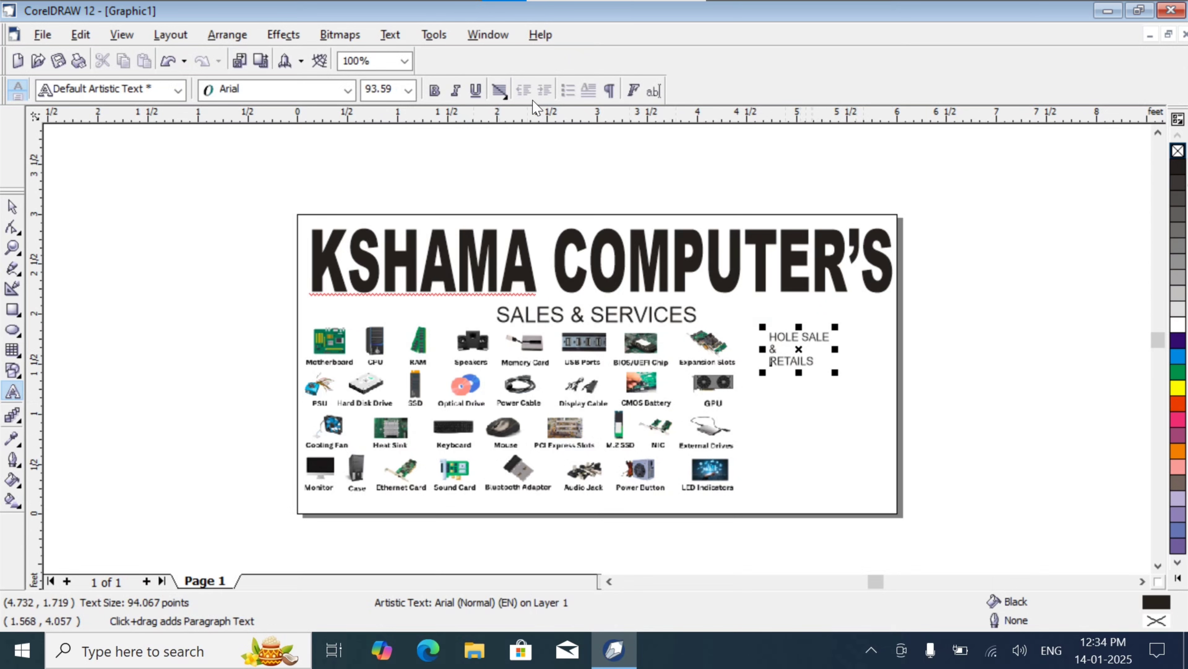
- Center-align the three-line "HOLE SALE & RETAILS" text and move it about 0.17 feet right, away from the computer-parts image
{"action": "left_click", "coordinate": [500, 89]}
{"action": "left_click", "coordinate": [516, 149]}
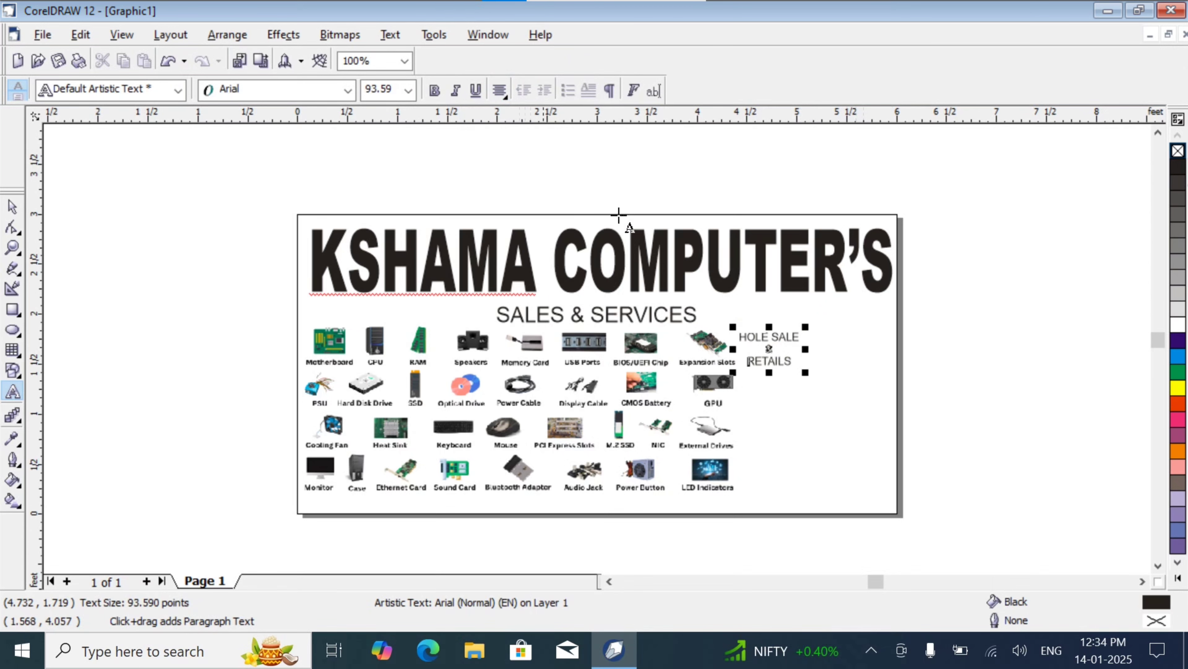
{"action": "left_click", "coordinate": [12, 206]}
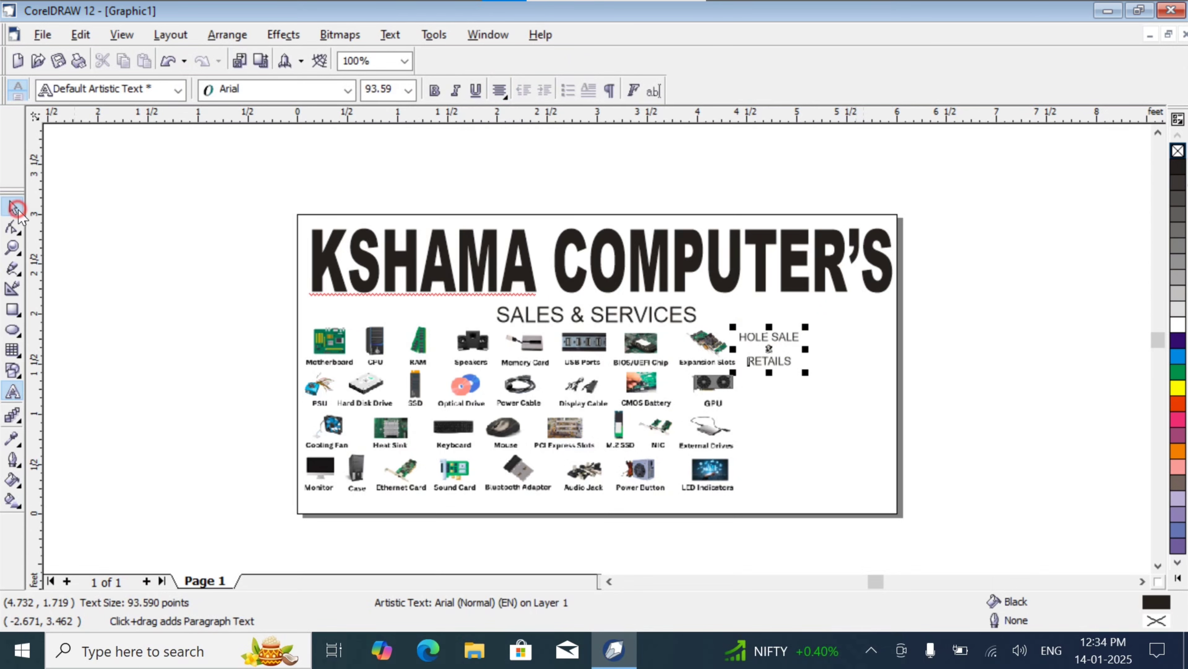
{"action": "left_click", "coordinate": [780, 355]}
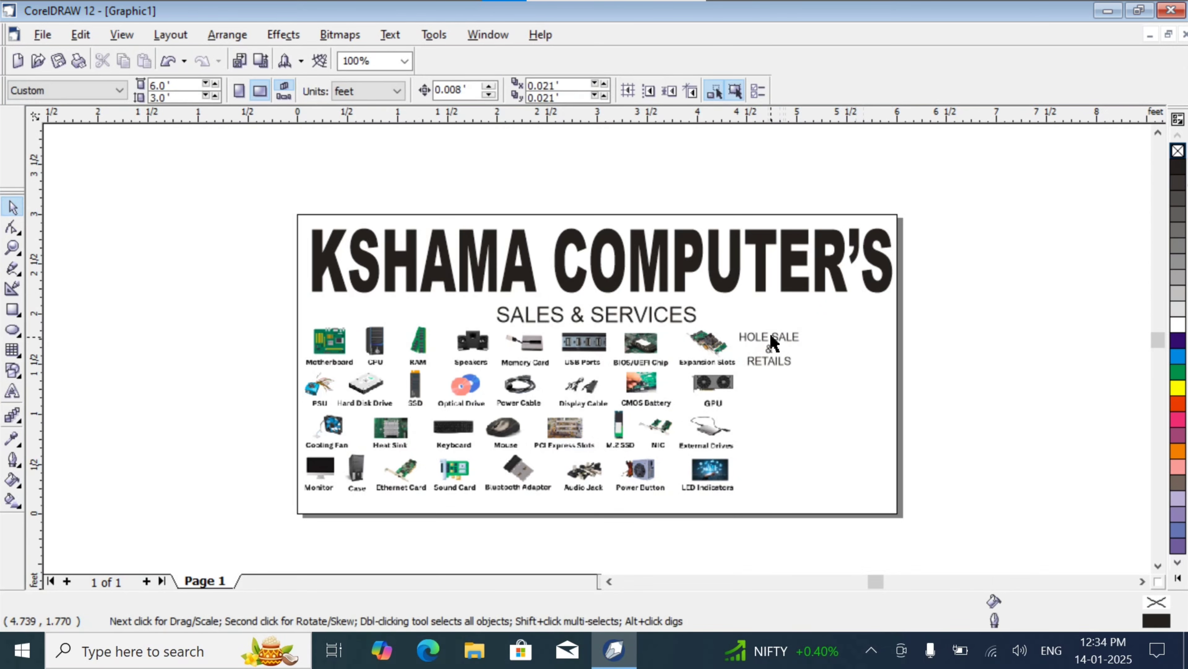
{"action": "left_click_drag", "start_coordinate": [770, 332], "coordinate": [787, 328]}
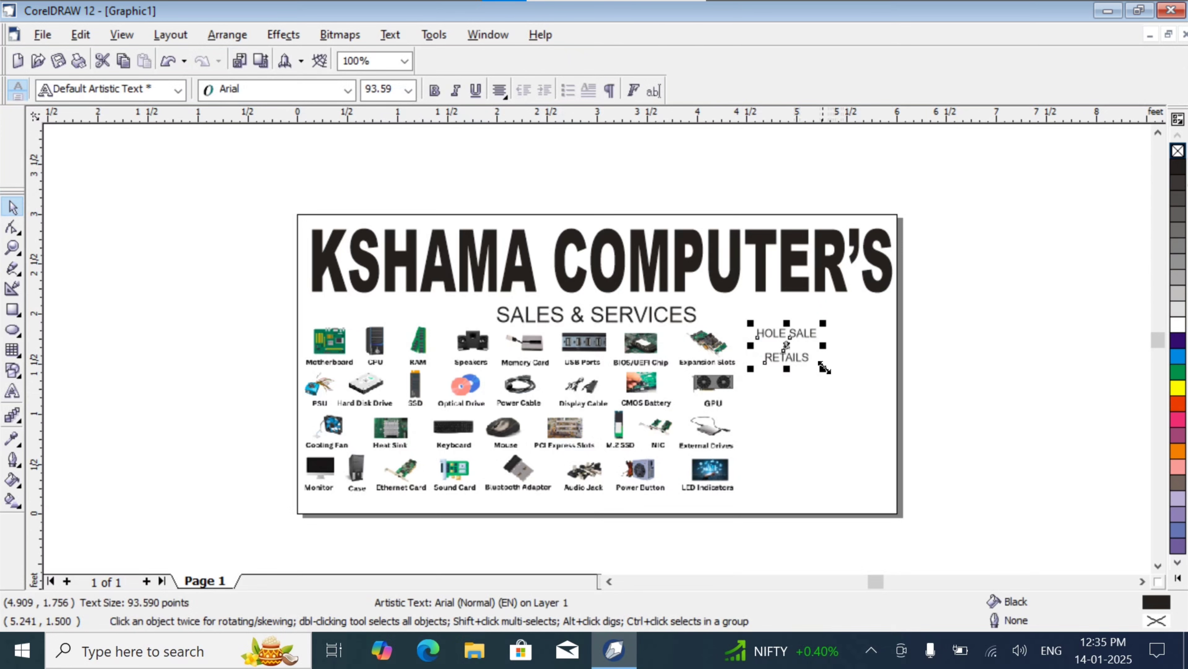
- Enlarge the "HOLE SALE & RETAILS" text to about 216 points so it reaches the page's right edge, and deselect it
{"action": "left_click_drag", "start_coordinate": [855, 387], "coordinate": [917, 432]}
{"action": "left_click", "coordinate": [783, 357]}
{"action": "left_click_drag", "start_coordinate": [842, 382], "coordinate": [922, 475]}
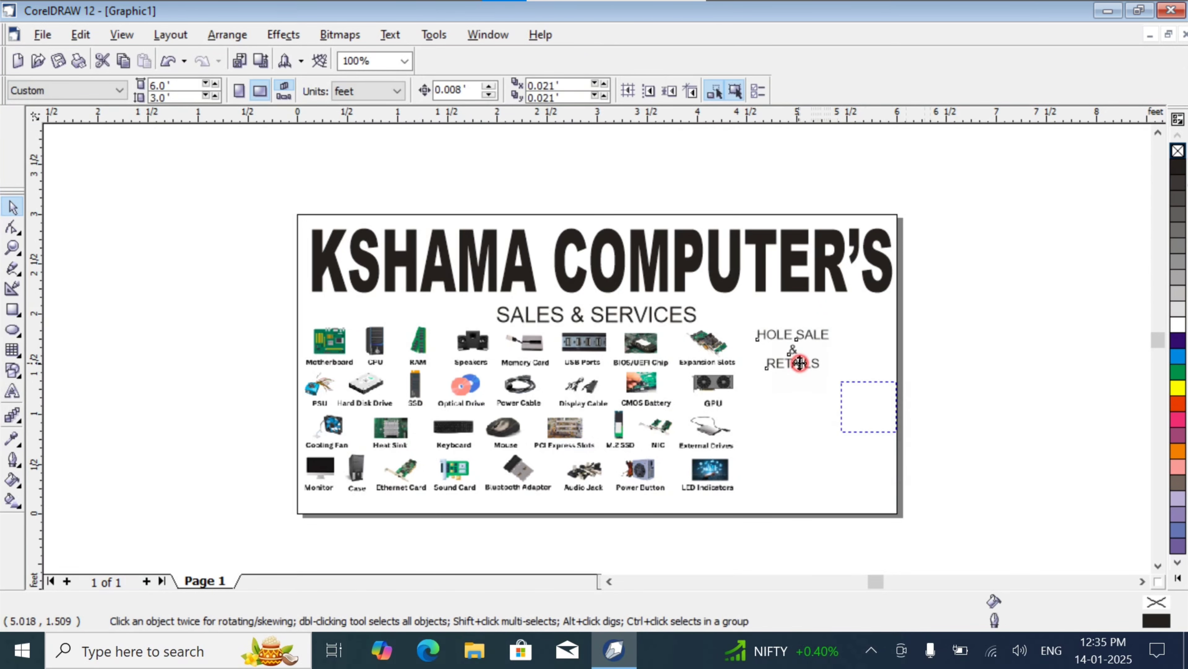
{"action": "left_click", "coordinate": [790, 352]}
{"action": "left_click_drag", "start_coordinate": [836, 375], "coordinate": [903, 457]}
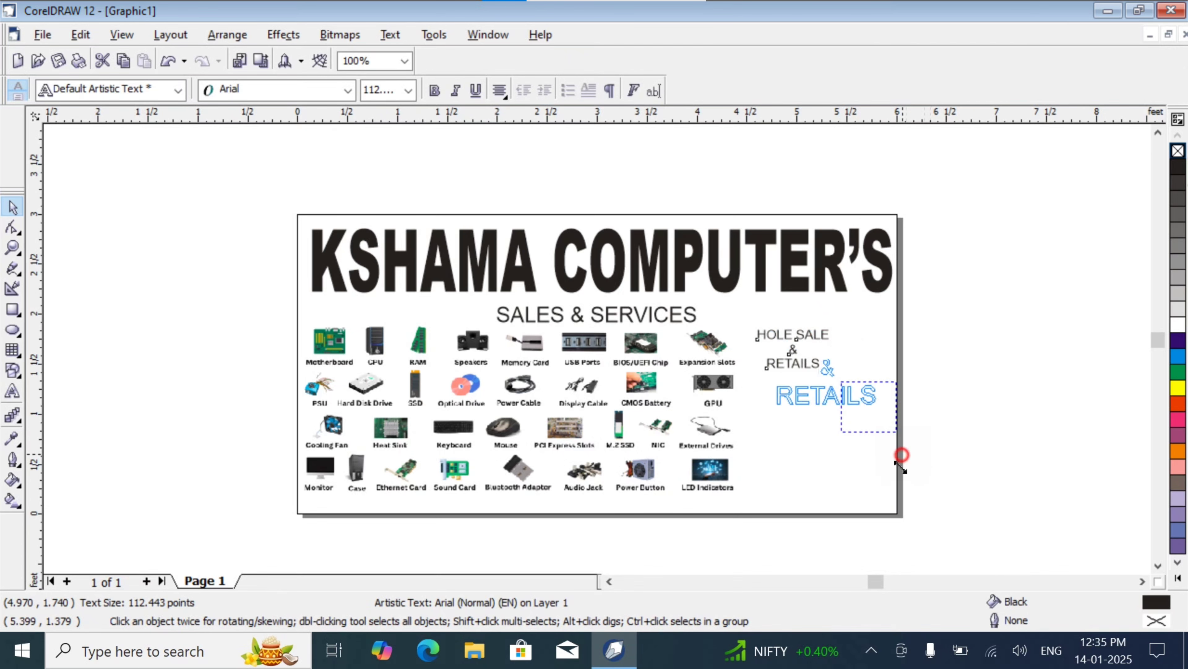
{"action": "double_click", "coordinate": [902, 455]}
{"action": "left_click", "coordinate": [777, 493]}
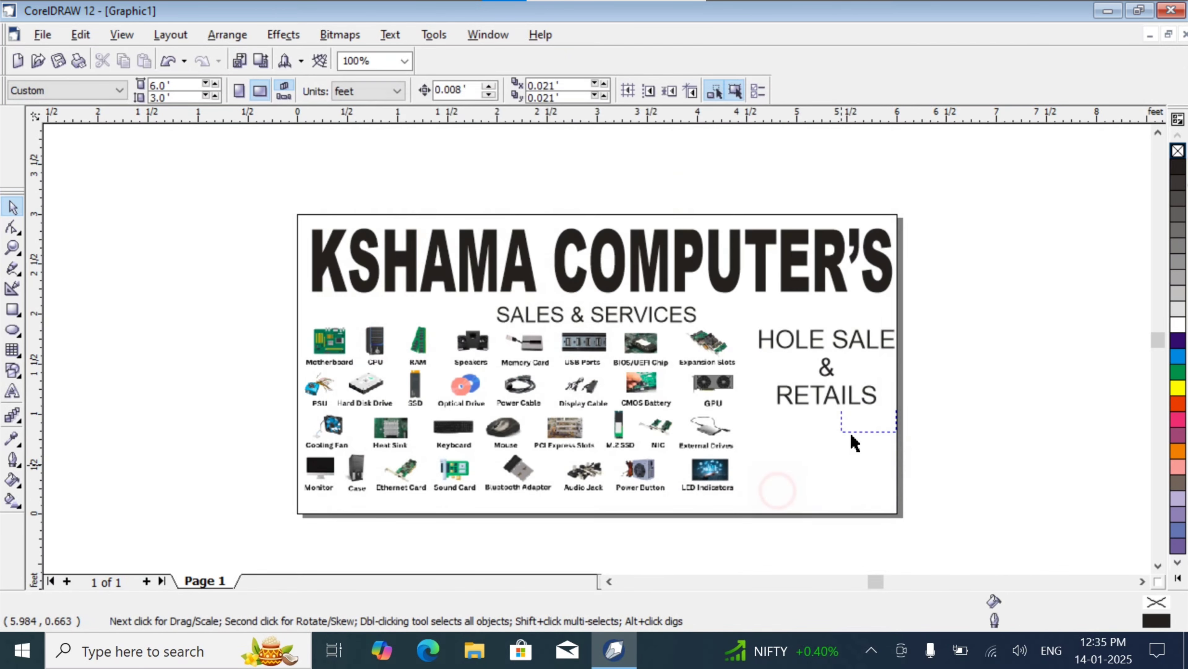
- Enlarge the "HOLE SALE & RETAILS" text to about 242 points and move it down by about 0.2 feet
{"action": "left_click", "coordinate": [817, 393]}
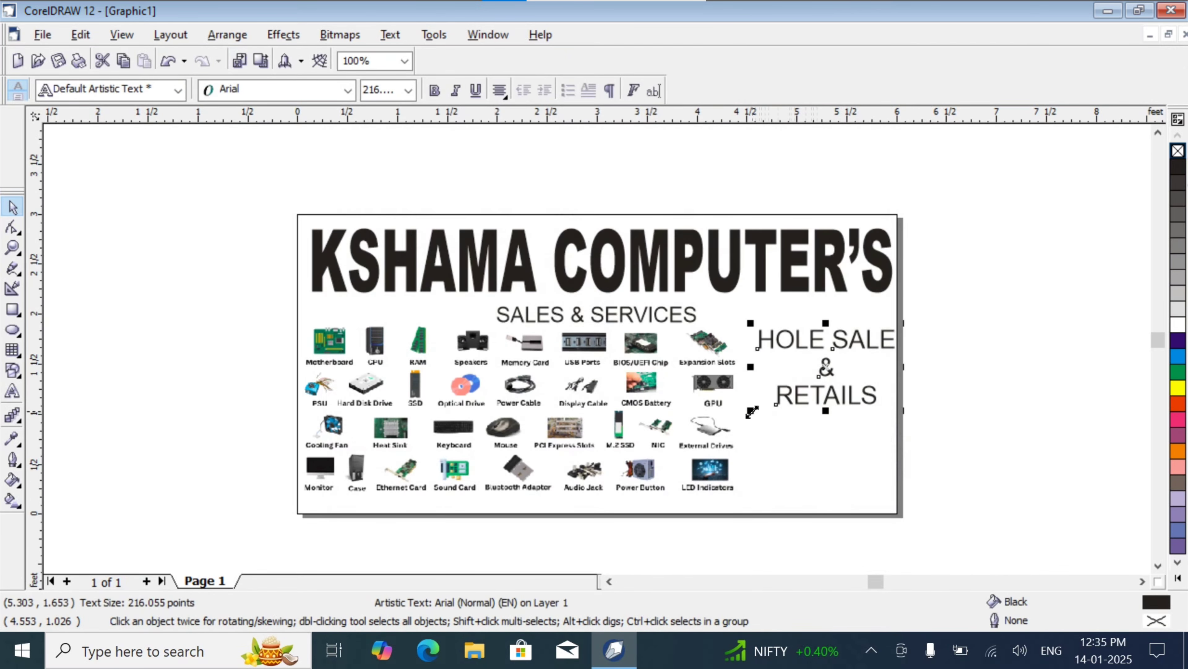
{"action": "left_click_drag", "start_coordinate": [751, 412], "coordinate": [734, 420]}
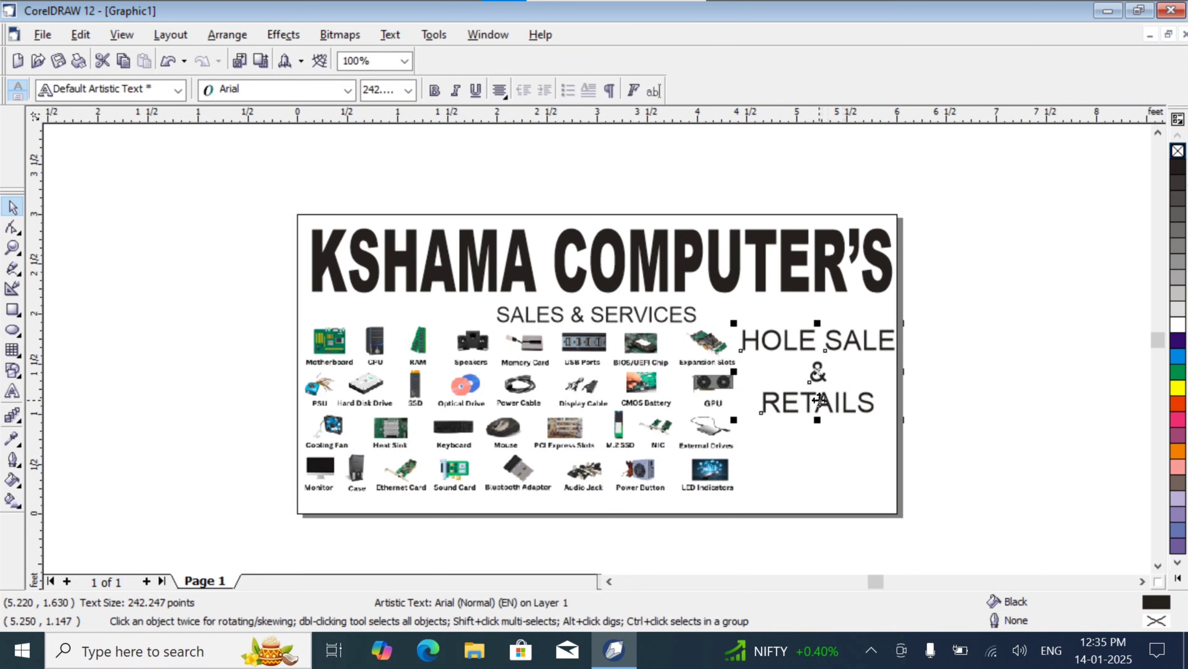
{"action": "left_click_drag", "start_coordinate": [818, 399], "coordinate": [819, 419]}
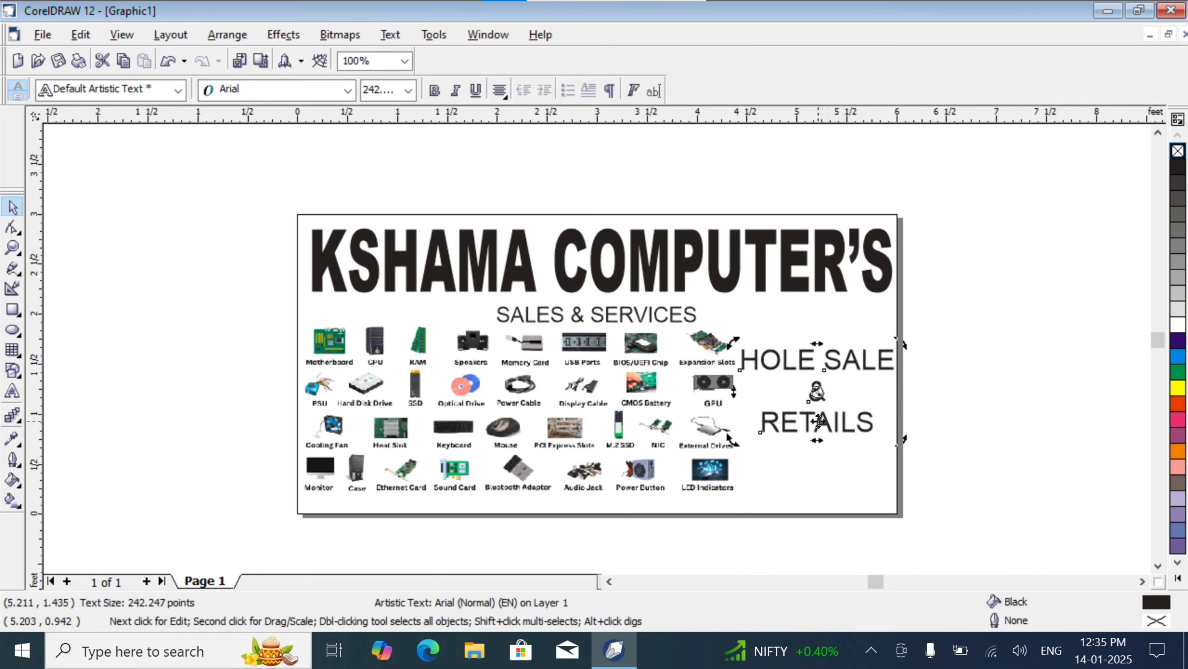
- Reduce the "HOLE SALE & RETAILS" text to about 212.5 points, nudge it left by about 0.08 feet, and leave it deselected
{"action": "left_click", "coordinate": [754, 352]}
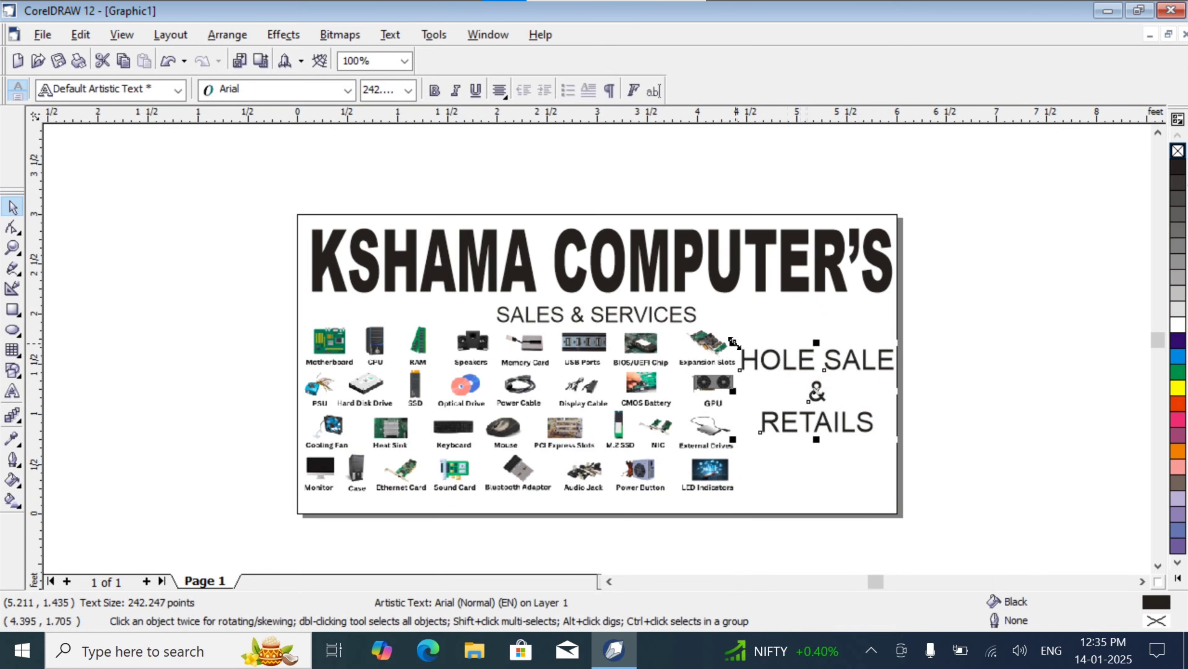
{"action": "left_click_drag", "start_coordinate": [733, 343], "coordinate": [751, 352]}
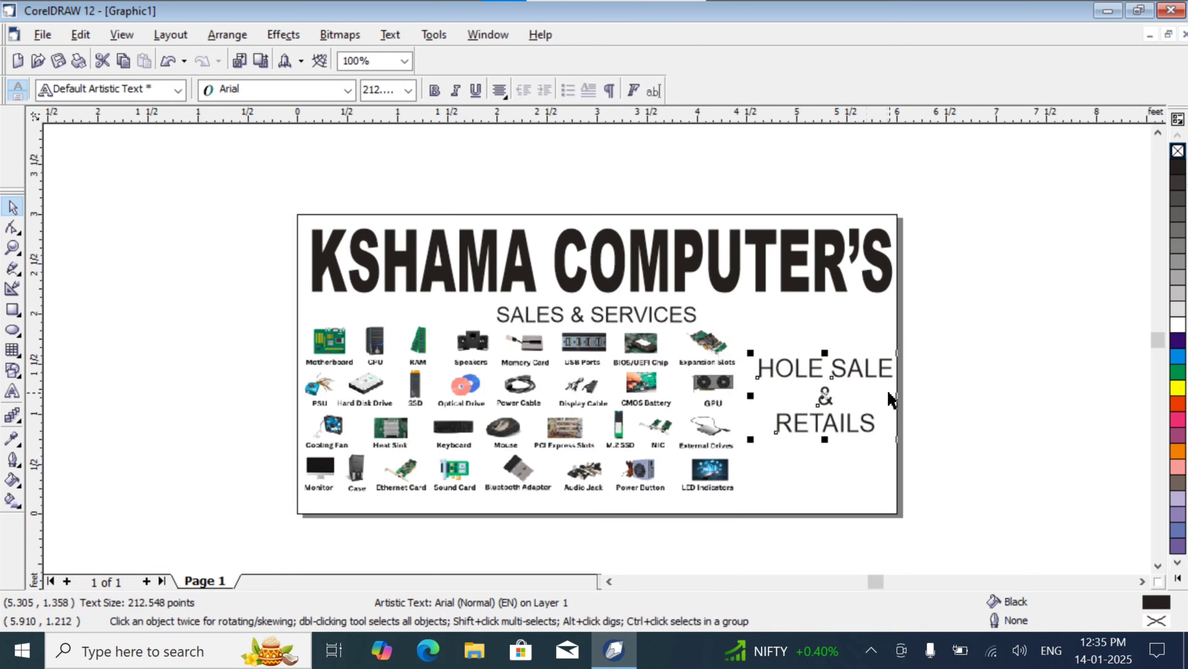
{"action": "key", "text": "Left"}
{"action": "key", "text": "Left"}
{"action": "key", "text": "Left"}
{"action": "key", "text": "Left"}
{"action": "key", "text": "Left"}
{"action": "key", "text": "Left"}
{"action": "key", "text": "Left"}
{"action": "key", "text": "Left"}
{"action": "key", "text": "Left"}
{"action": "key", "text": "Left"}
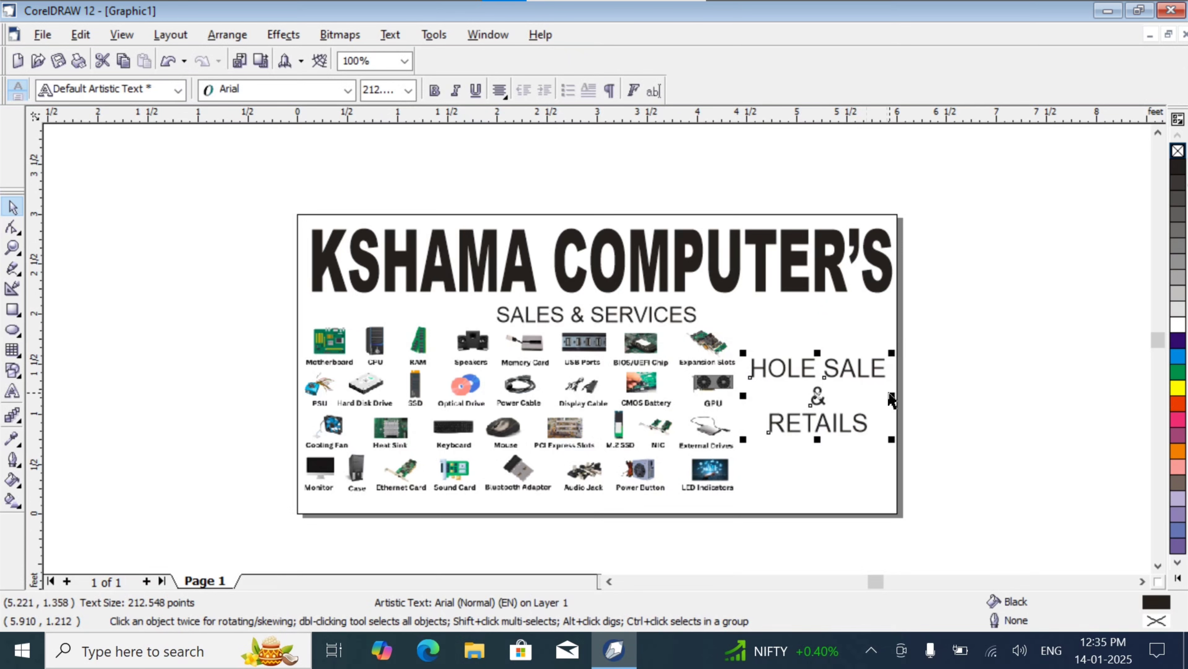
{"action": "left_click", "coordinate": [924, 472]}
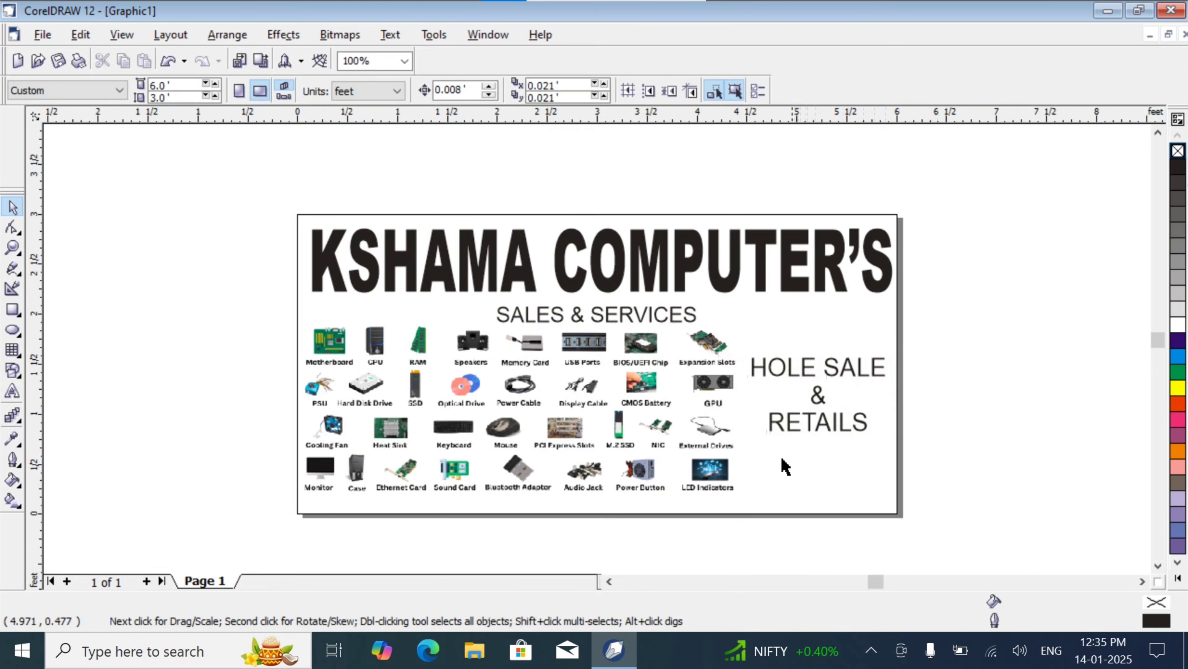
- Add "CONTACT" with the phone number beneath it in the page's lower-right corner, sized about 154 points and shifted about 0.2 feet right
{"action": "left_click", "coordinate": [10, 393]}
{"action": "left_click", "coordinate": [767, 481]}
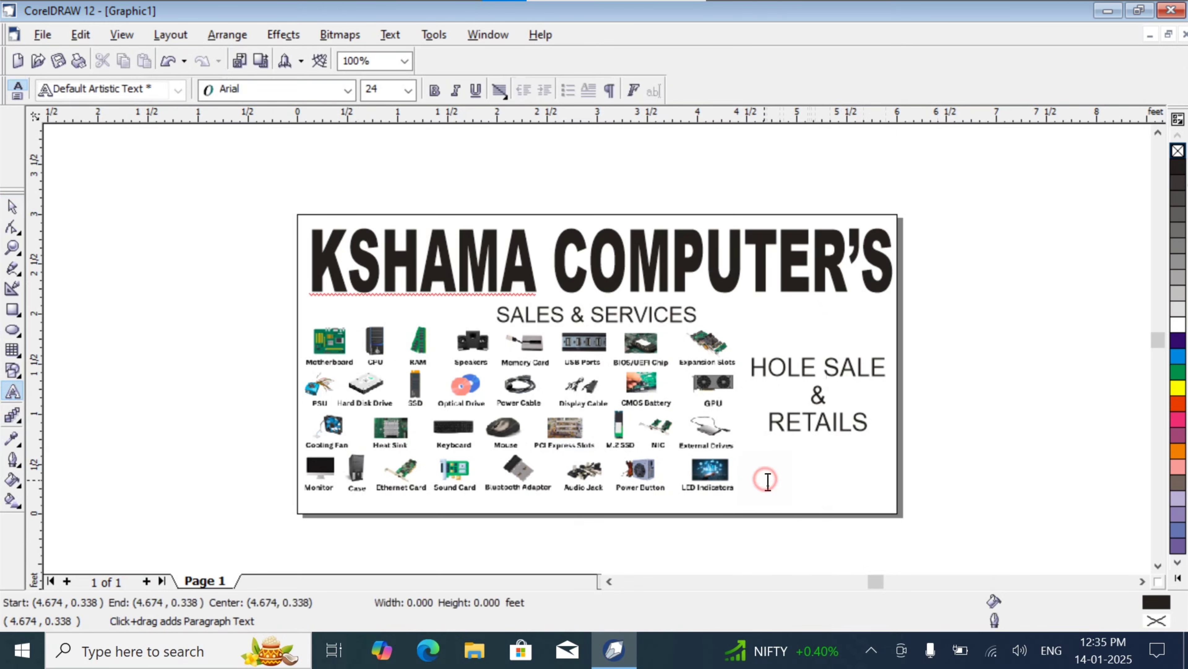
{"action": "type", "text": "."}
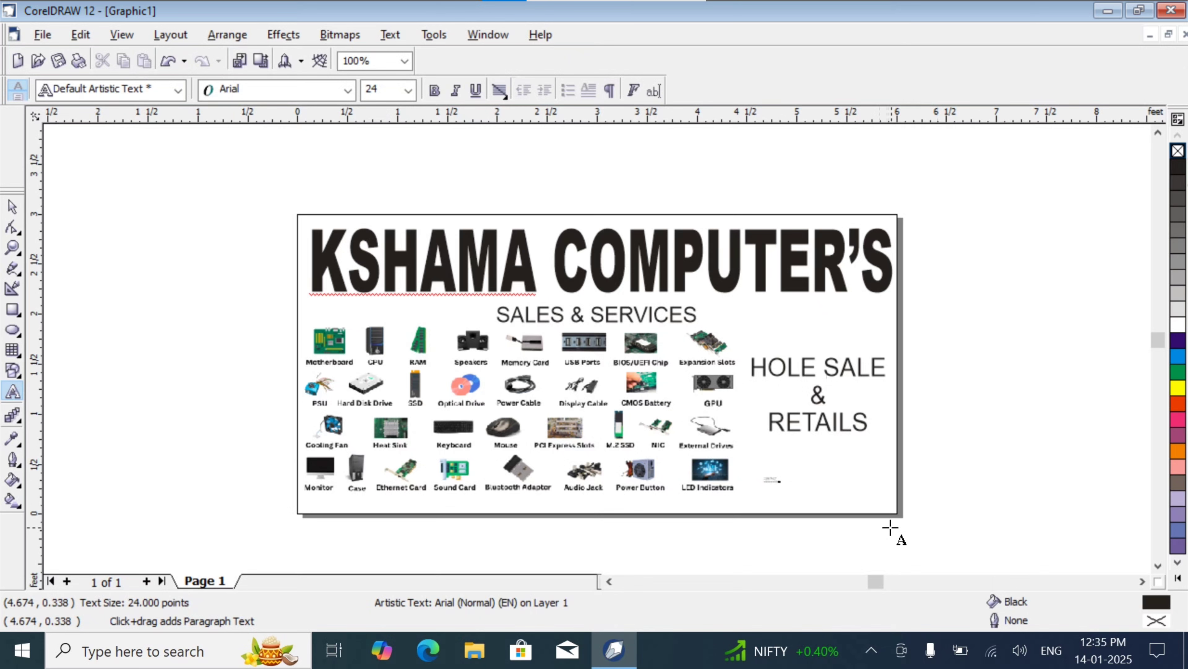
{"action": "left_click_drag", "start_coordinate": [780, 485], "coordinate": [862, 536]}
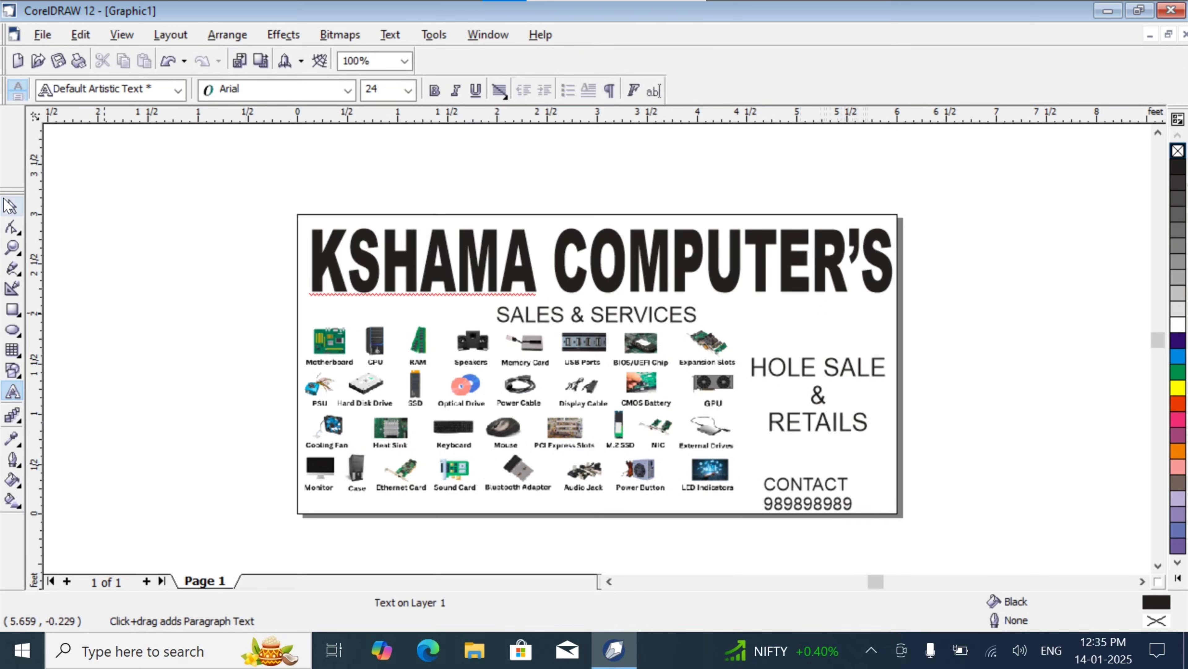
{"action": "left_click", "coordinate": [12, 206]}
{"action": "left_click_drag", "start_coordinate": [809, 486], "coordinate": [834, 486]}
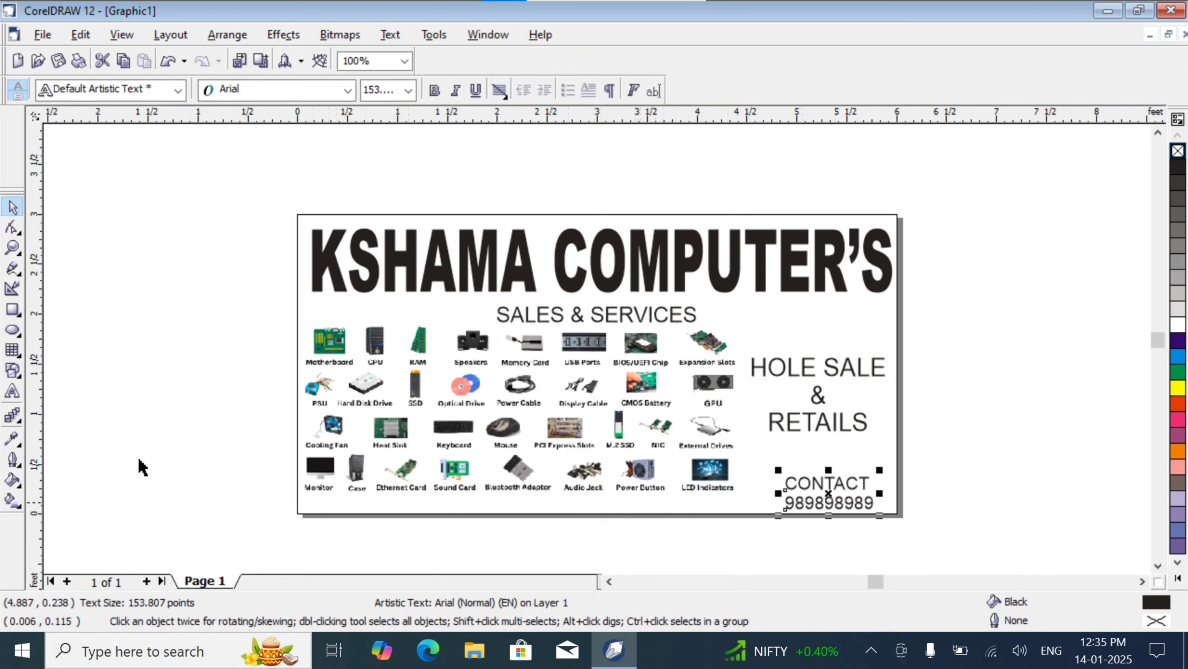
- Add a line with "Address-" and the shop's address along the page's lower-left edge at about 106 points, and select it
{"action": "left_click", "coordinate": [12, 391]}
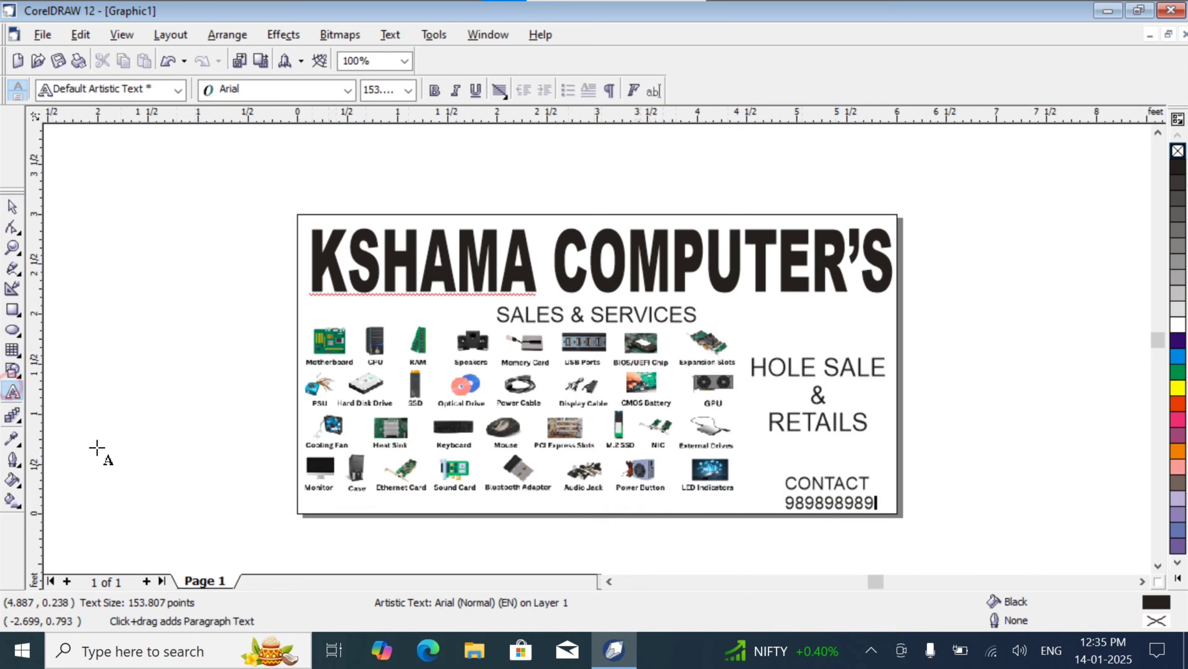
{"action": "left_click", "coordinate": [307, 500]}
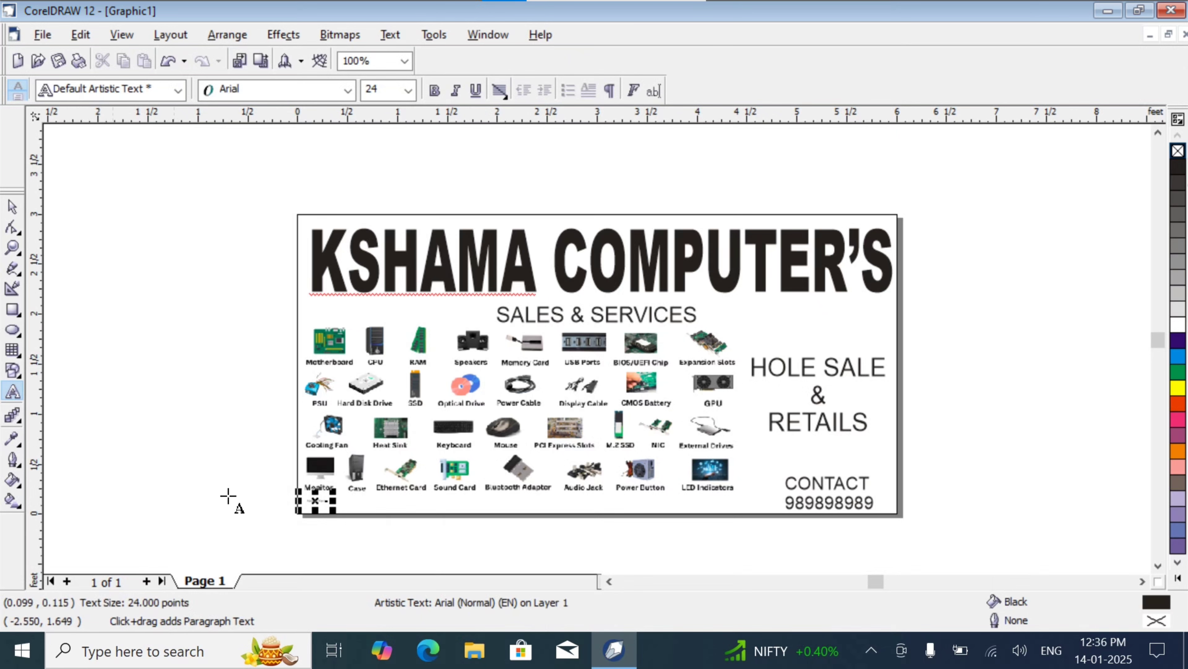
{"action": "left_click_drag", "start_coordinate": [327, 508], "coordinate": [398, 557]}
{"action": "type", "text": "ganj Pratapgarh UP"}
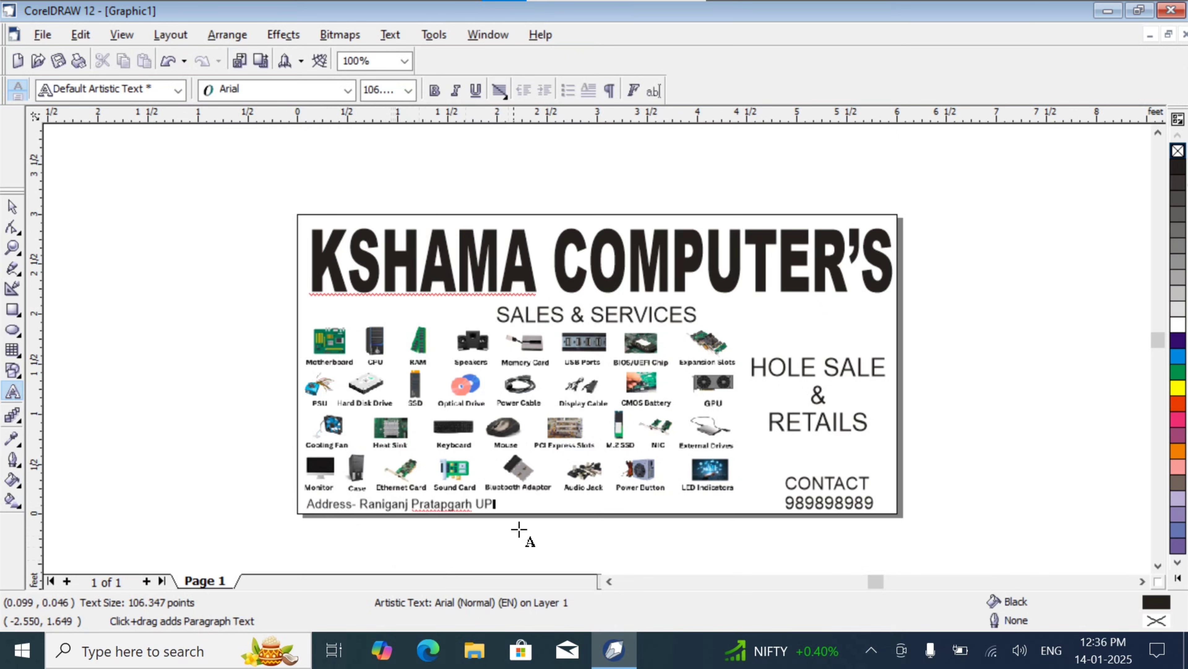
{"action": "key", "text": "Escape"}
{"action": "left_click", "coordinate": [493, 515]}
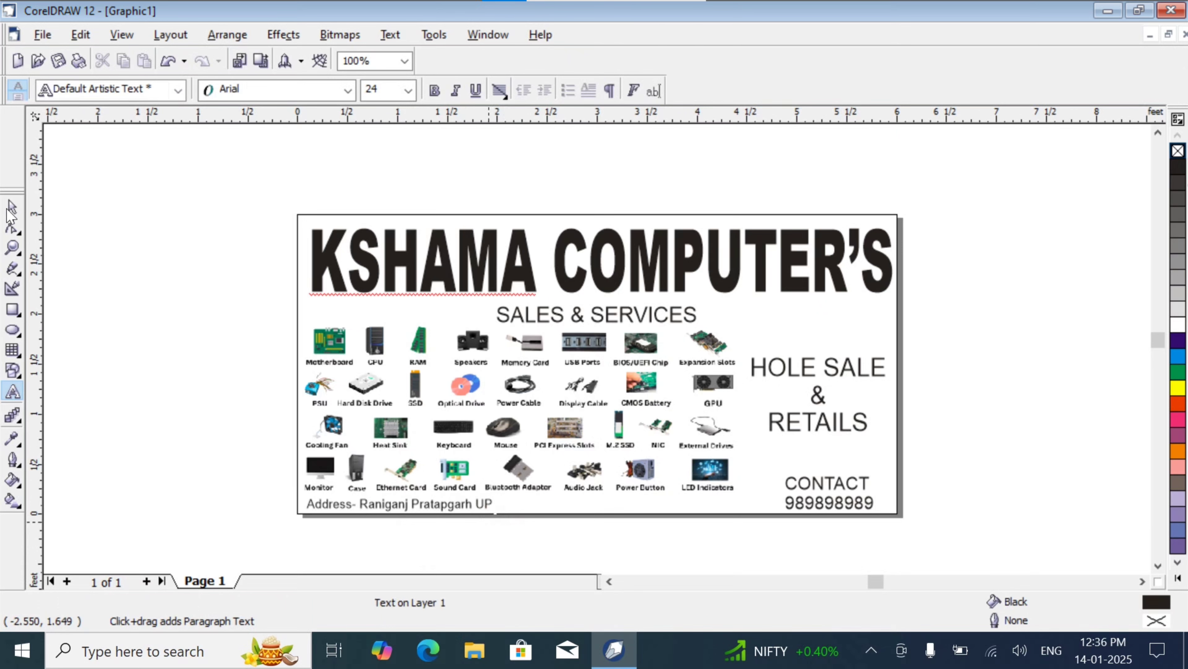
{"action": "left_click", "coordinate": [13, 206]}
{"action": "left_click", "coordinate": [470, 515]}
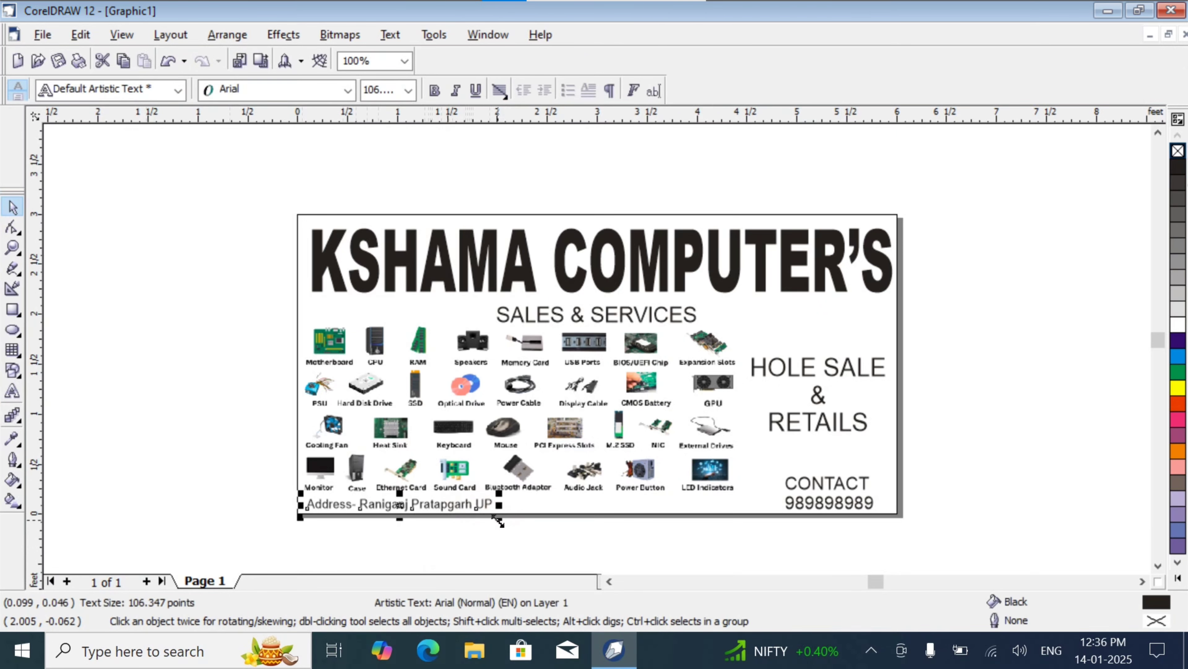
- Enlarge the address line to about 130.5 points, nudge it up slightly, and stretch it horizontally to about 3.1 feet wide
{"action": "left_click_drag", "start_coordinate": [504, 510], "coordinate": [565, 551]}
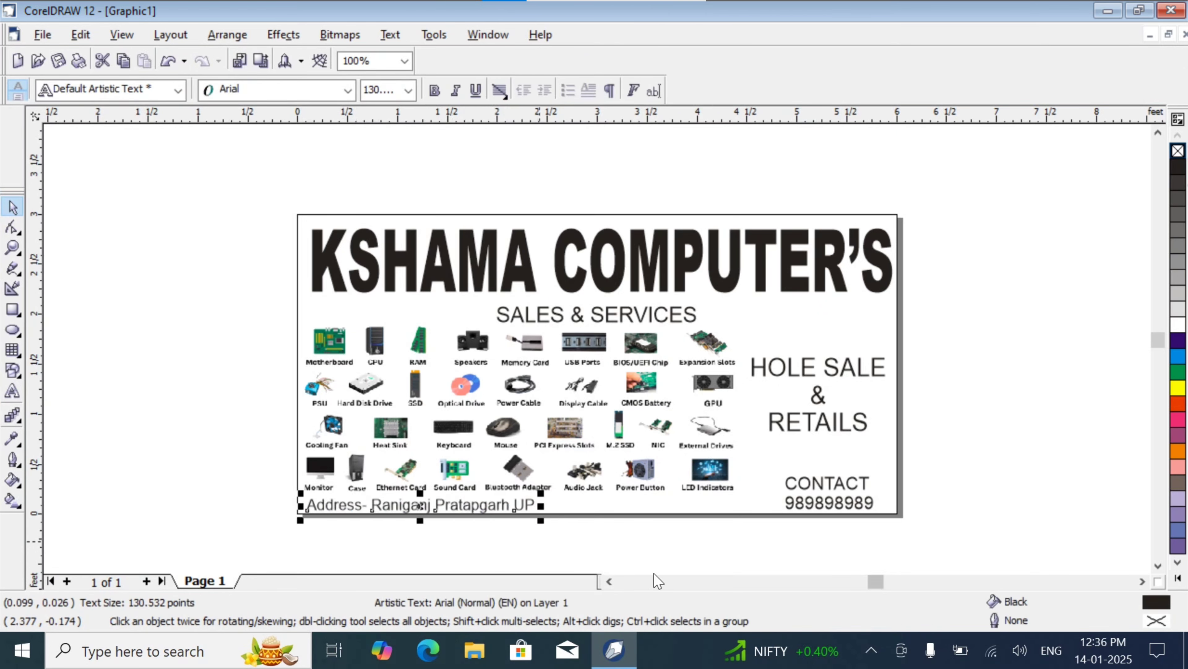
{"action": "key", "text": "Up"}
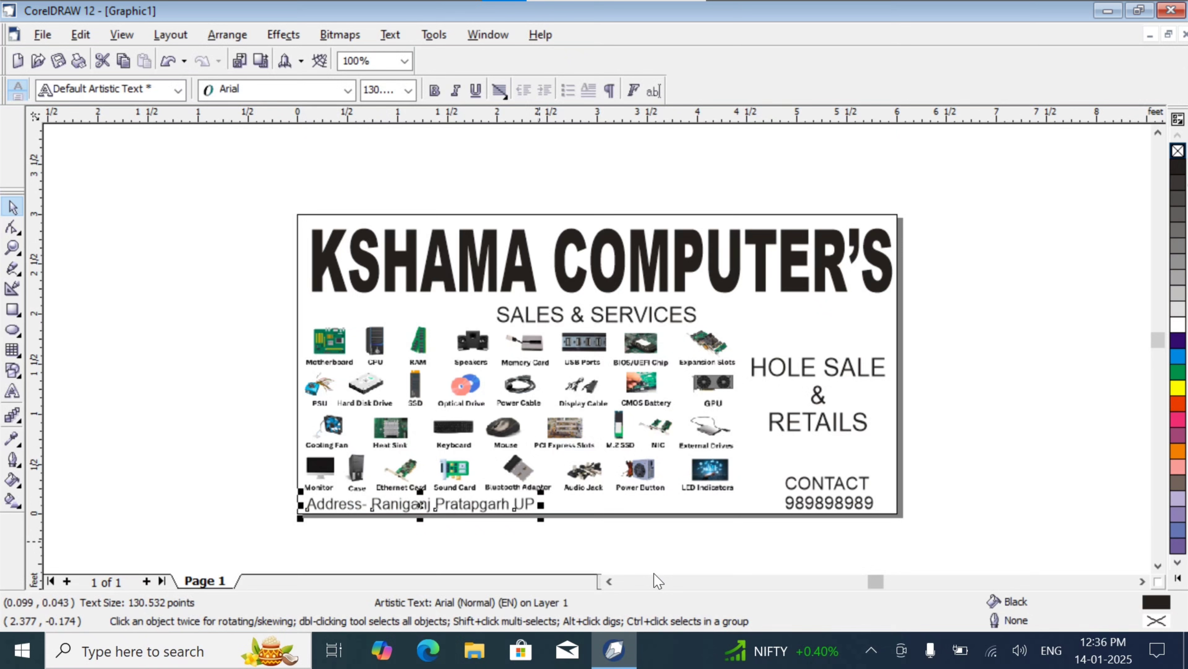
{"action": "left_click", "coordinate": [556, 506]}
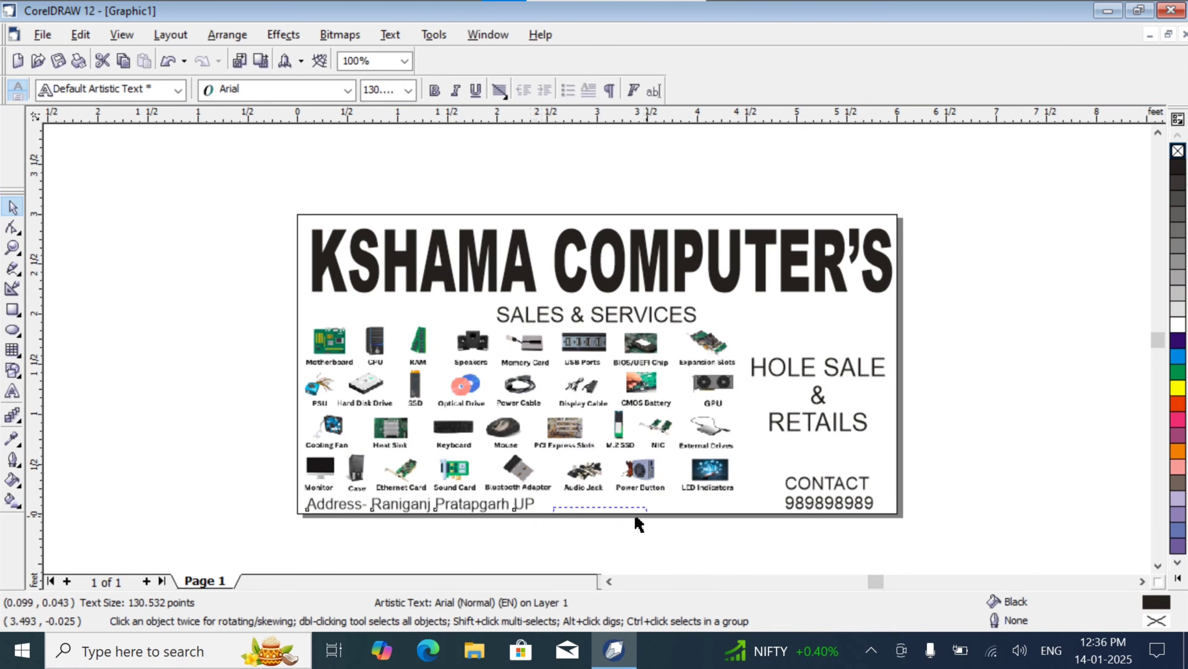
{"action": "left_click", "coordinate": [520, 504]}
{"action": "left_click_drag", "start_coordinate": [553, 503], "coordinate": [622, 515]}
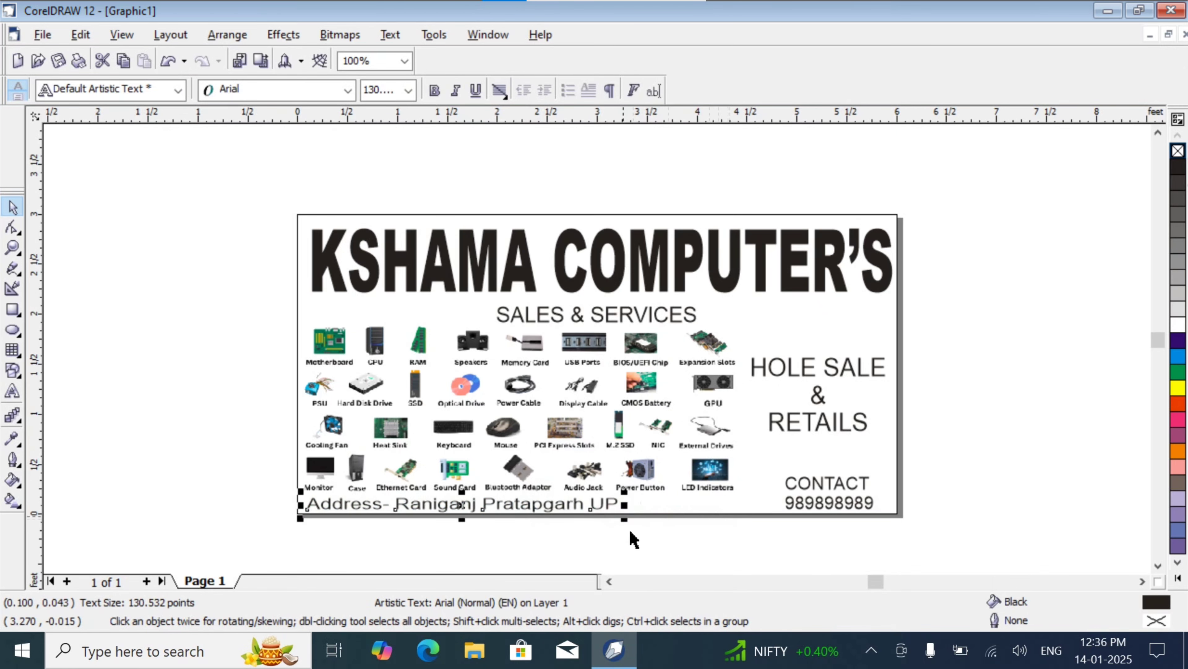
{"action": "left_click", "coordinate": [650, 543]}
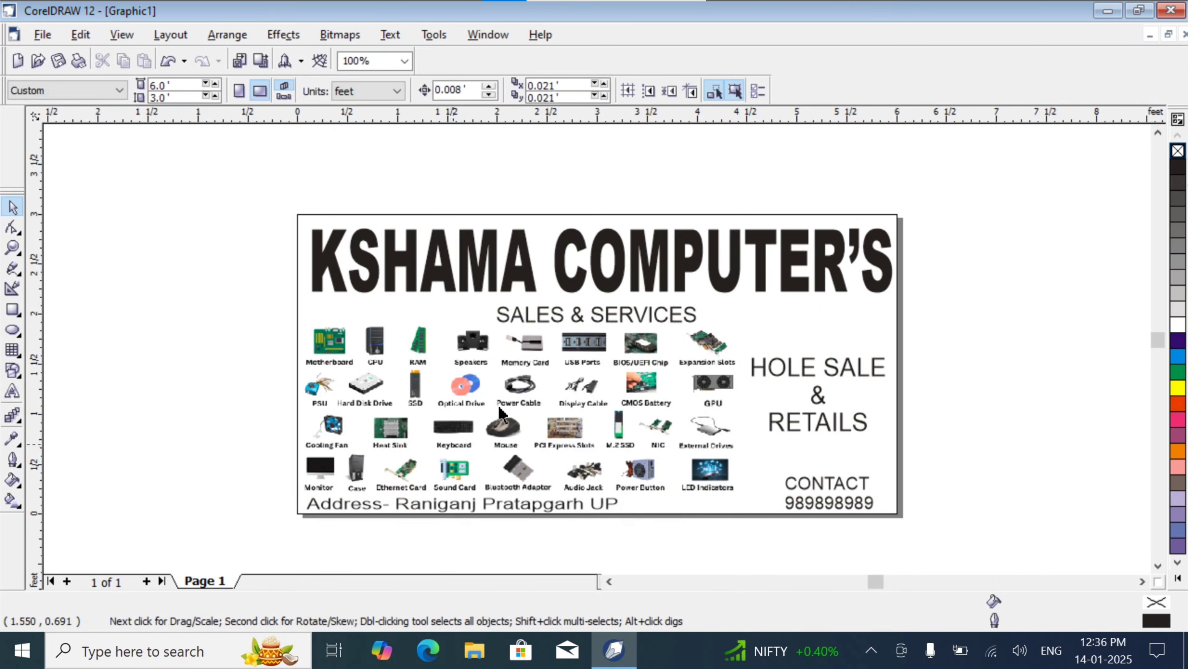
- Nudge "SALES & SERVICES" up by about 0.03 feet and the computer-parts image up by about 0.06 feet
{"action": "left_click", "coordinate": [577, 317]}
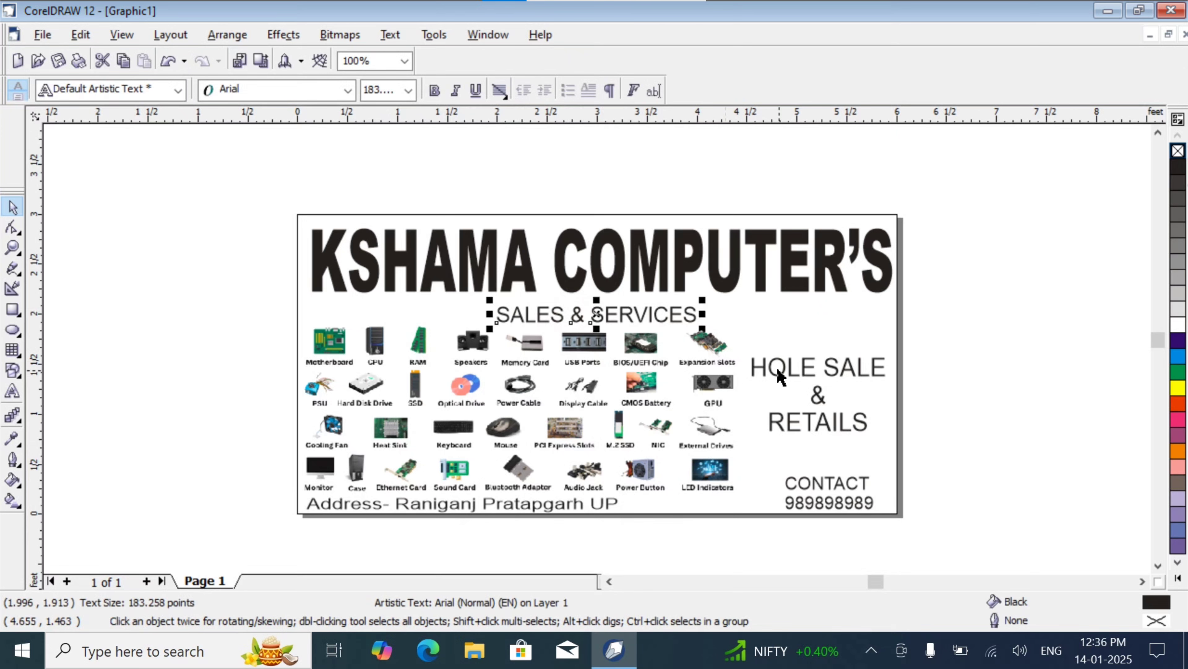
{"action": "left_click", "coordinate": [618, 398]}
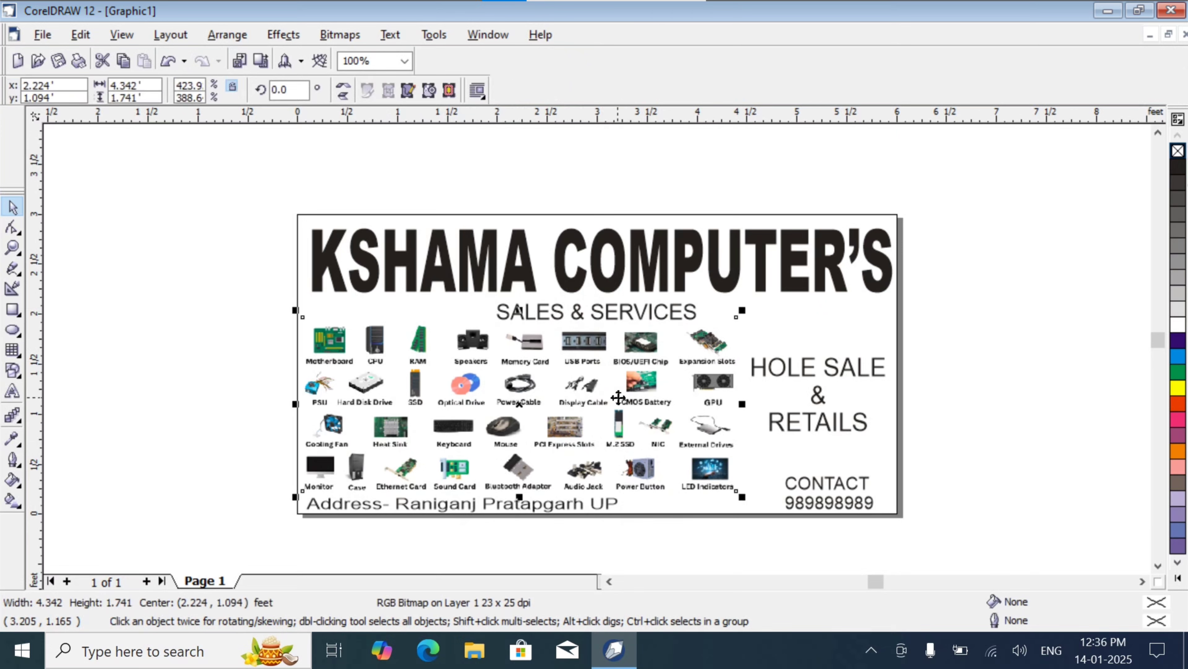
{"action": "key", "text": "Up"}
{"action": "key", "text": "Up"}
{"action": "key", "text": "Up"}
{"action": "key", "text": "Up"}
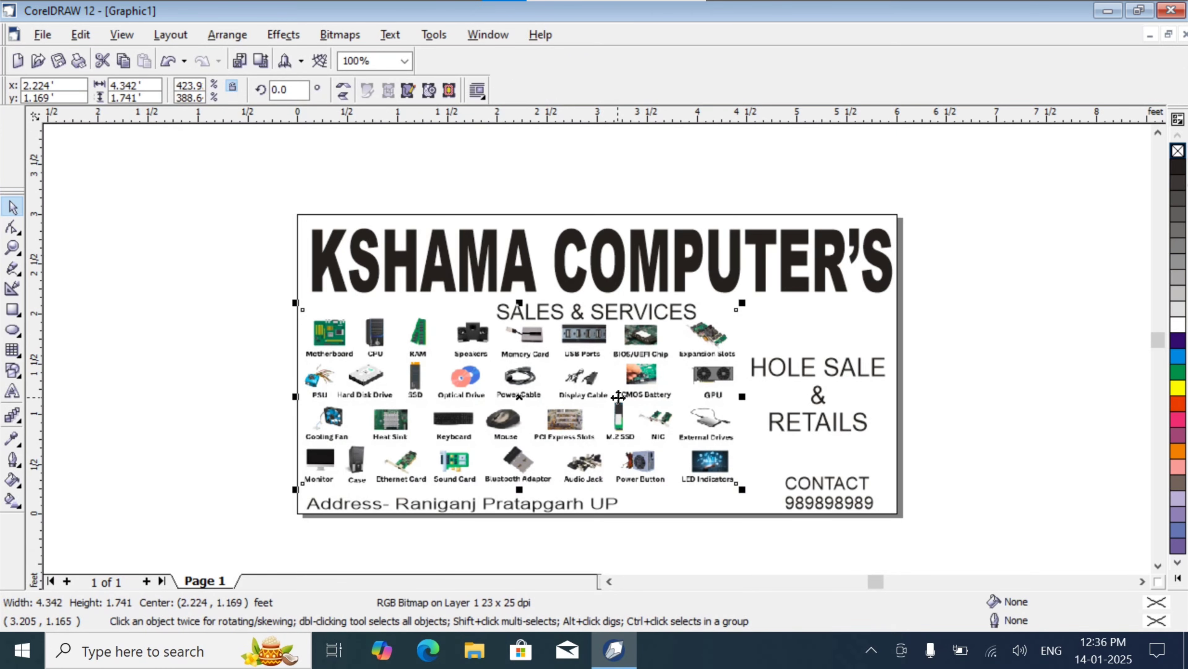
{"action": "key", "text": "Down"}
{"action": "key", "text": "Down"}
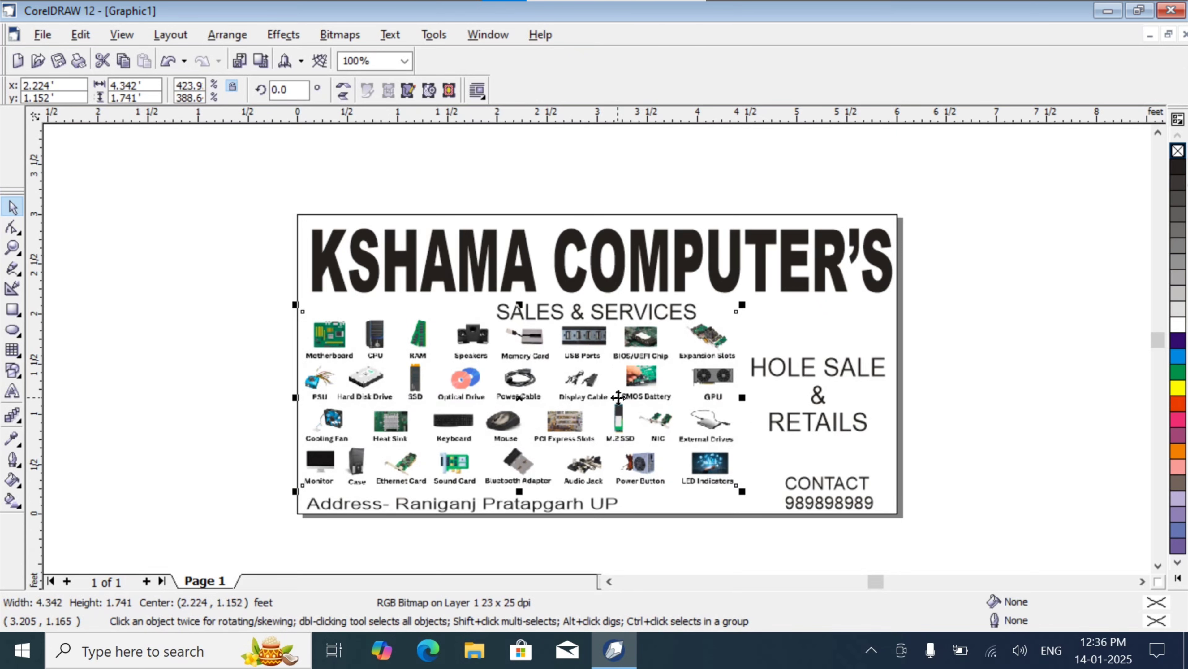
- Stretch the address line slightly taller and to about 3.5 feet wide, leaving nothing selected
{"action": "left_click", "coordinate": [491, 501]}
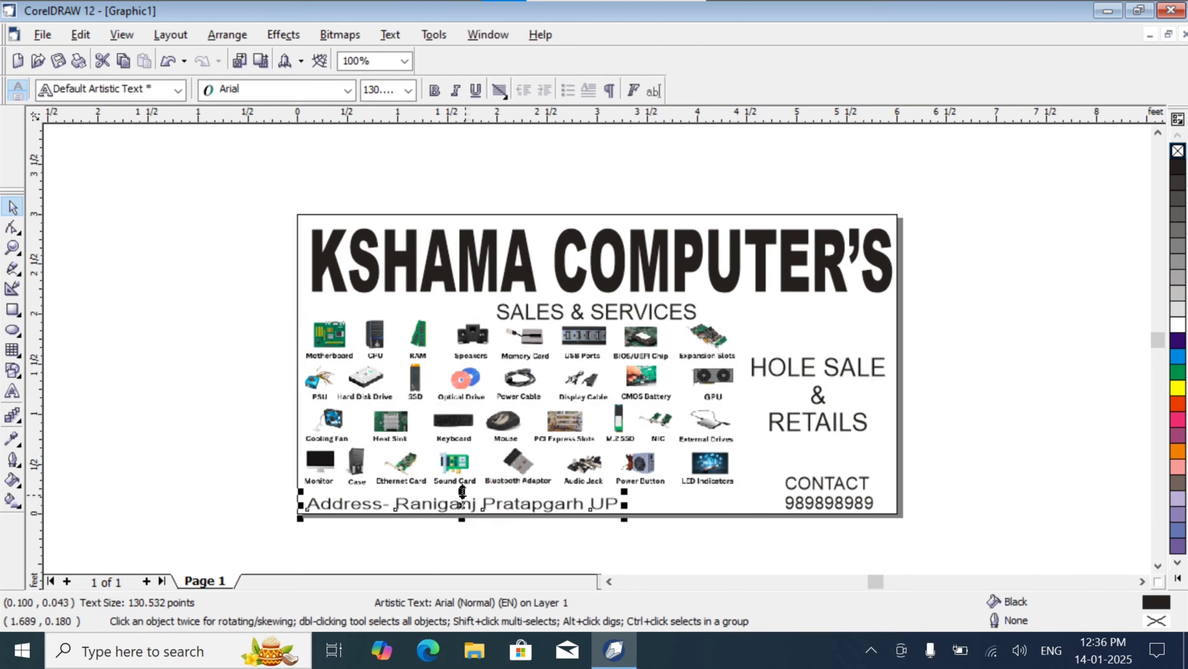
{"action": "left_click_drag", "start_coordinate": [461, 488], "coordinate": [462, 485]}
{"action": "left_click_drag", "start_coordinate": [622, 506], "coordinate": [666, 506]}
{"action": "left_click", "coordinate": [816, 488]}
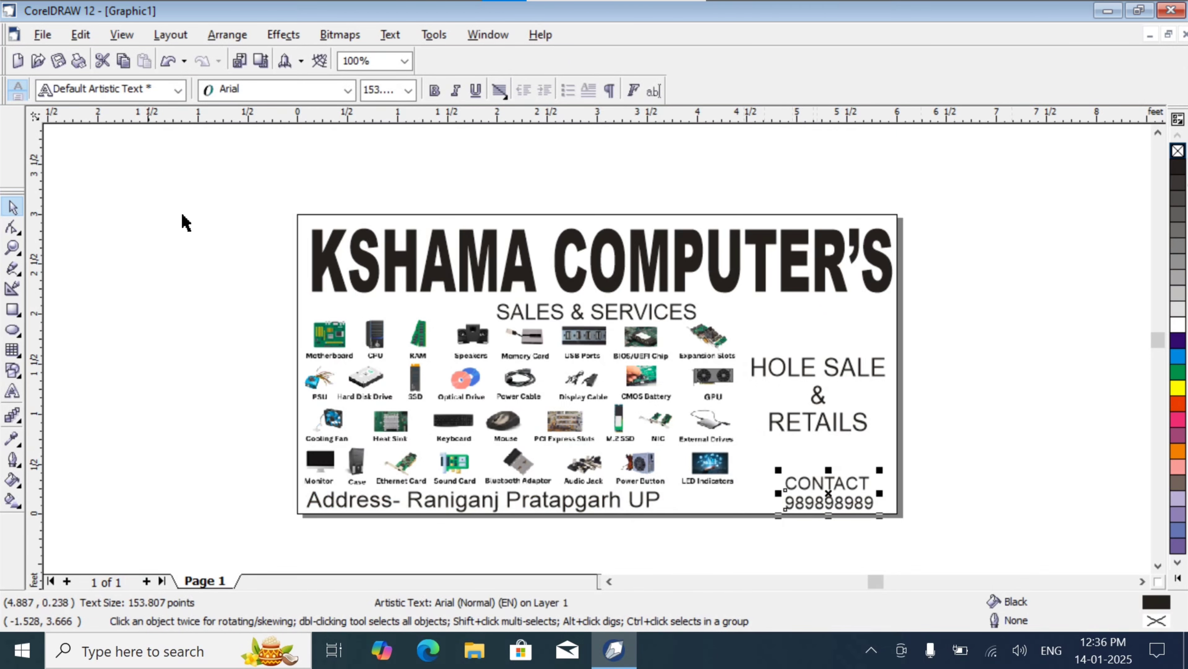
{"action": "left_click", "coordinate": [219, 245]}
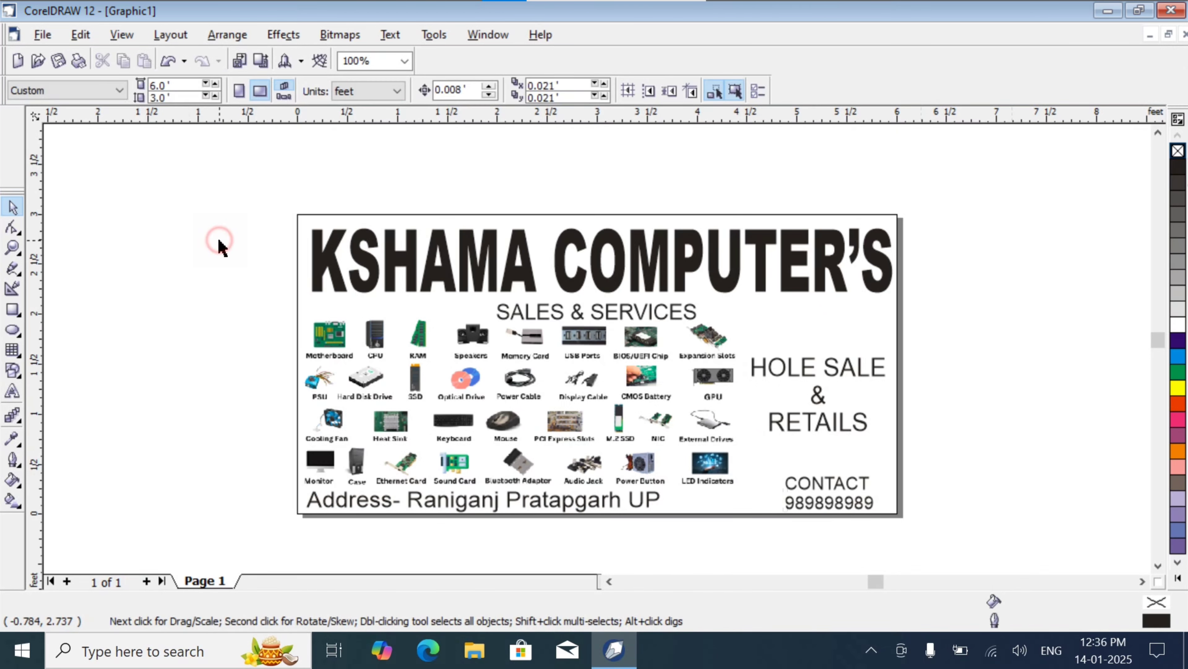
- Create a 6 by 3 feet page-frame rectangle behind the banner content and fill it with Cyan
{"action": "double_click", "coordinate": [12, 310]}
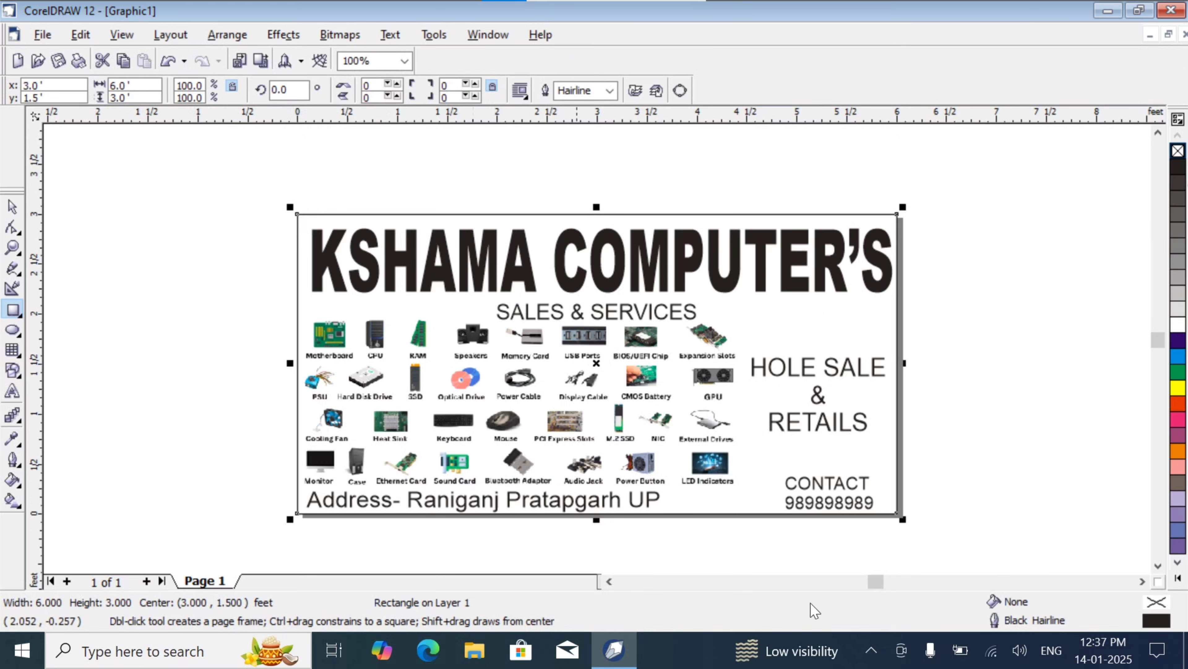
{"action": "left_click", "coordinate": [8, 208]}
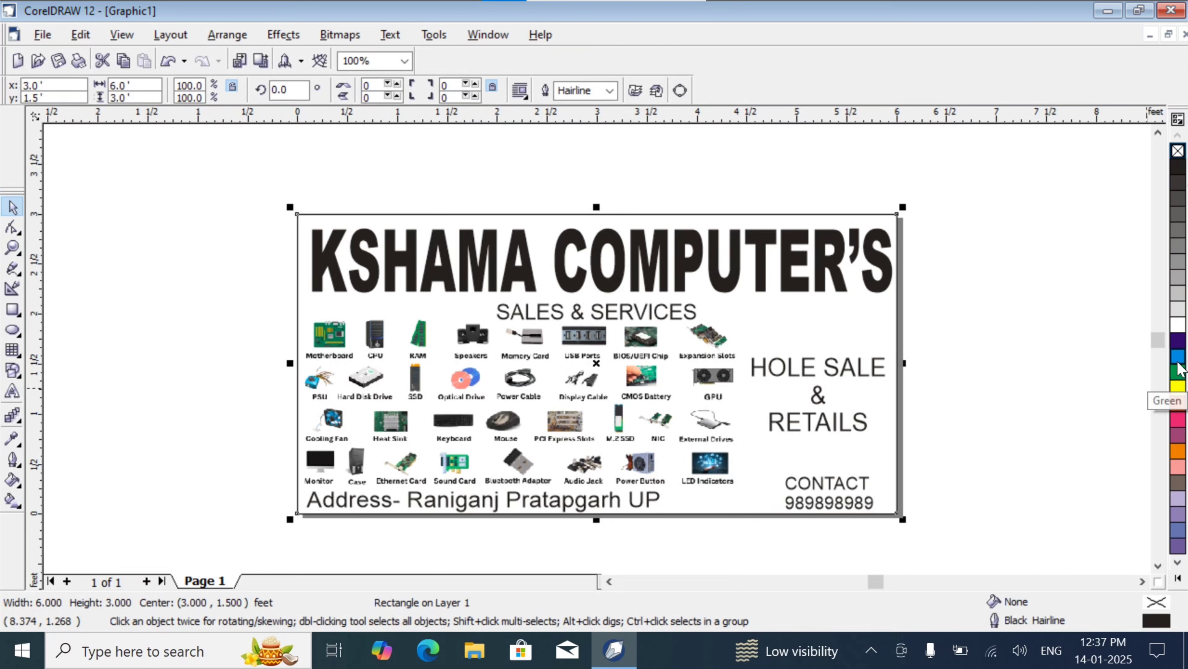
{"action": "left_click", "coordinate": [1179, 358]}
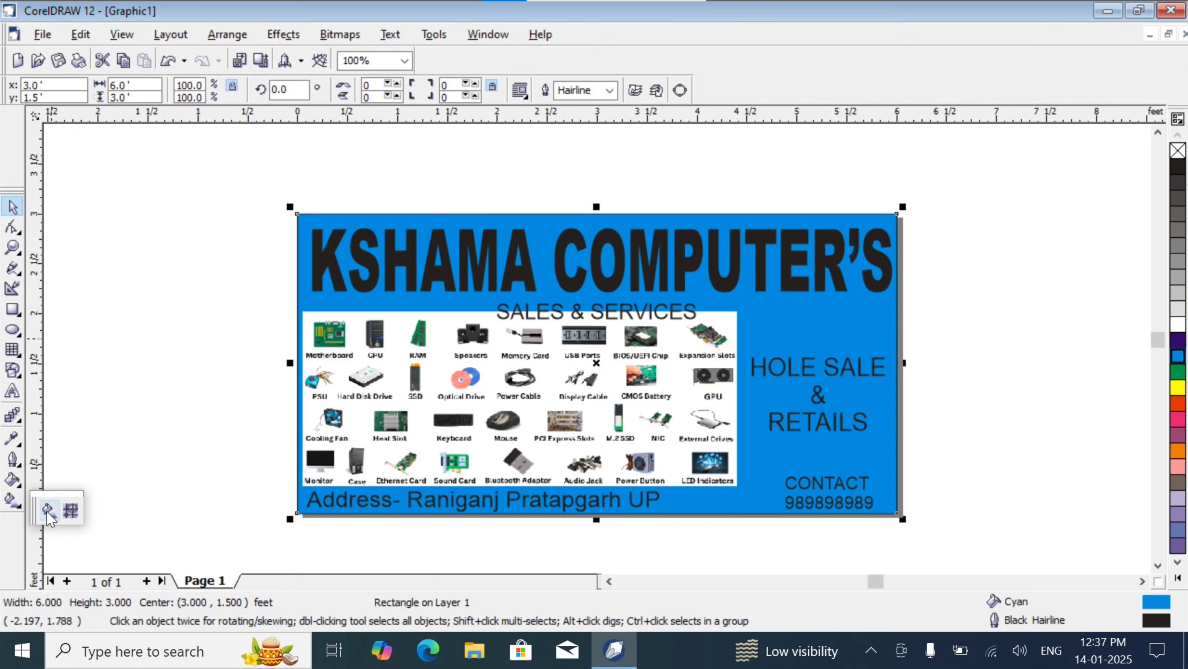
- Apply a linear cyan-to-white fountain fill to the background rectangle, running nearly vertically from above the page to just below it
{"action": "left_click", "coordinate": [49, 515]}
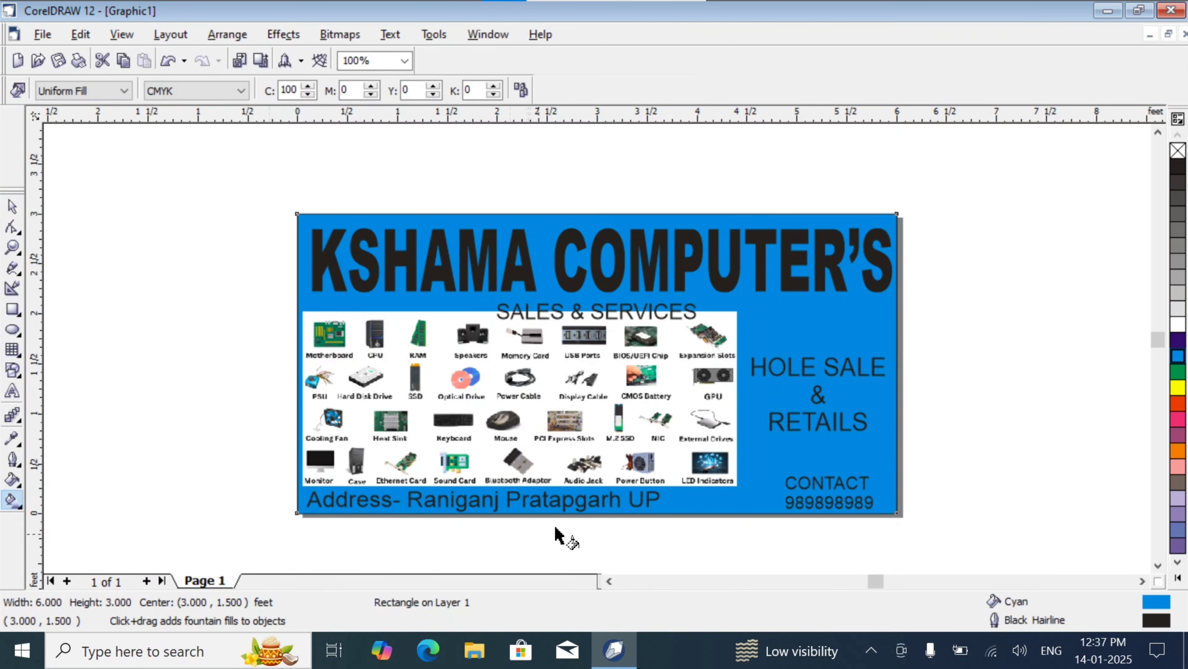
{"action": "left_click_drag", "start_coordinate": [557, 524], "coordinate": [688, 505]}
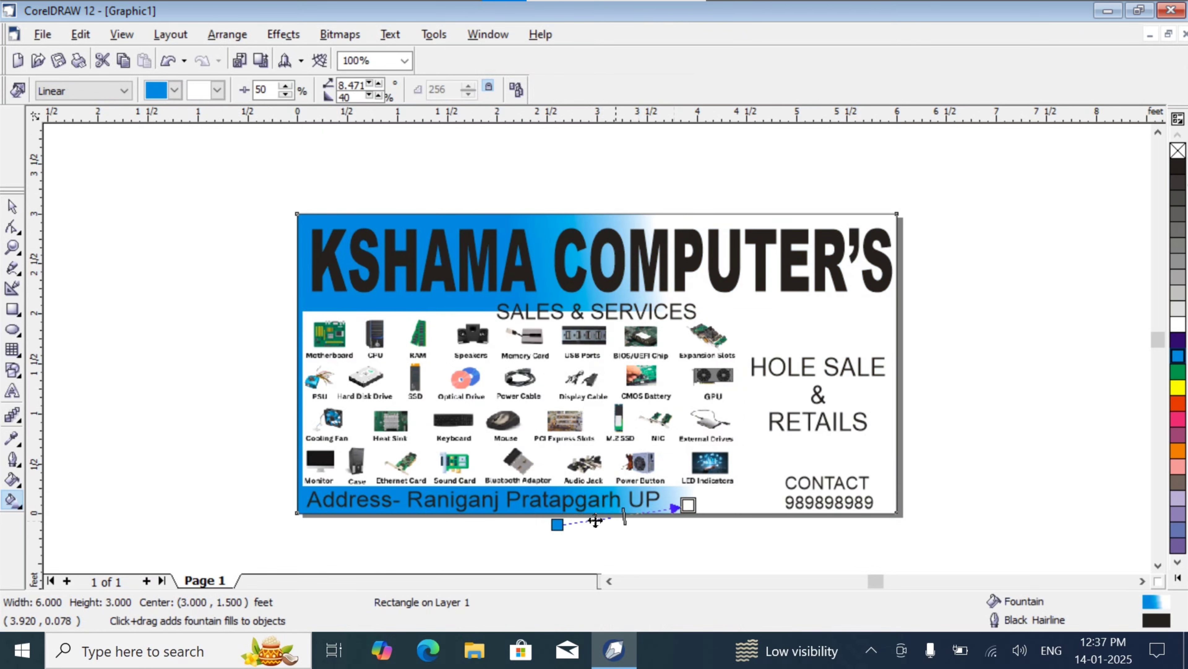
{"action": "left_click_drag", "start_coordinate": [557, 525], "coordinate": [600, 149]}
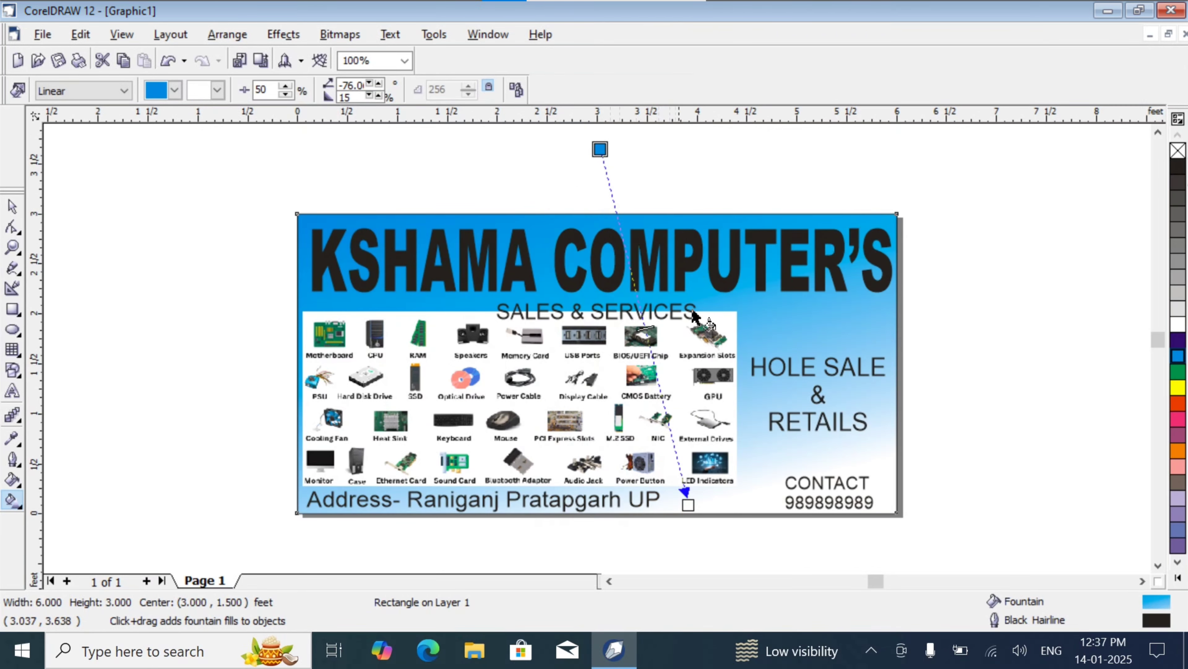
{"action": "left_click_drag", "start_coordinate": [689, 505], "coordinate": [566, 524]}
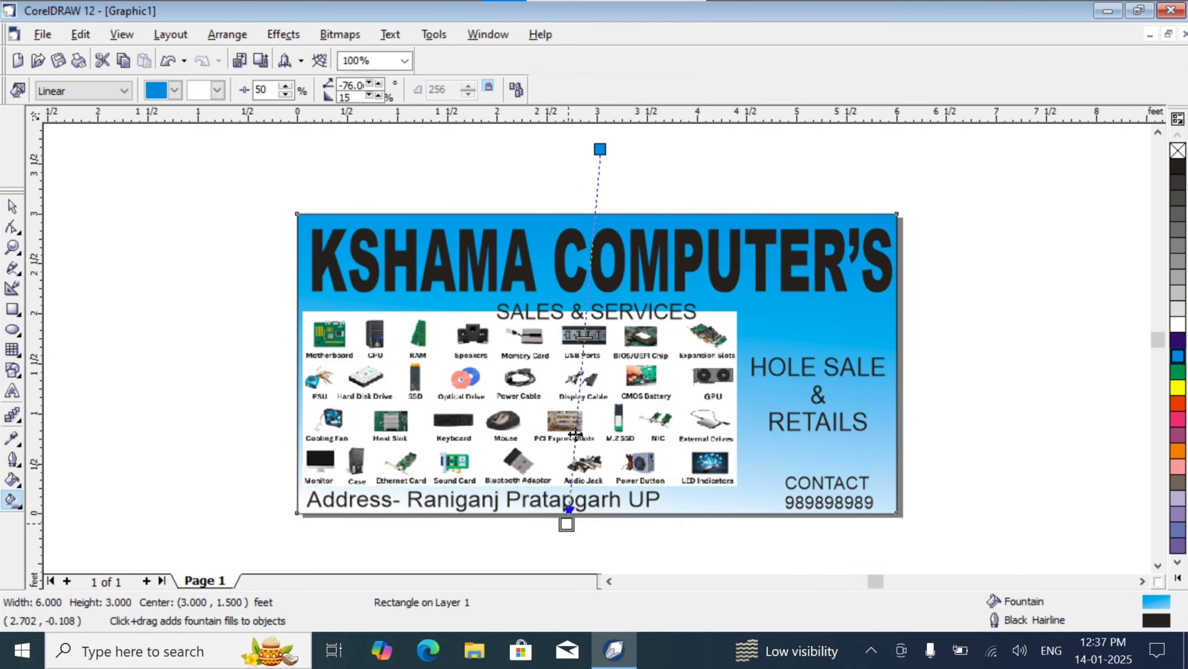
- Set the background gradient's midpoint to 1% and extend its cyan start farther above and its white end farther below the page
{"action": "left_click_drag", "start_coordinate": [589, 328], "coordinate": [622, 112]}
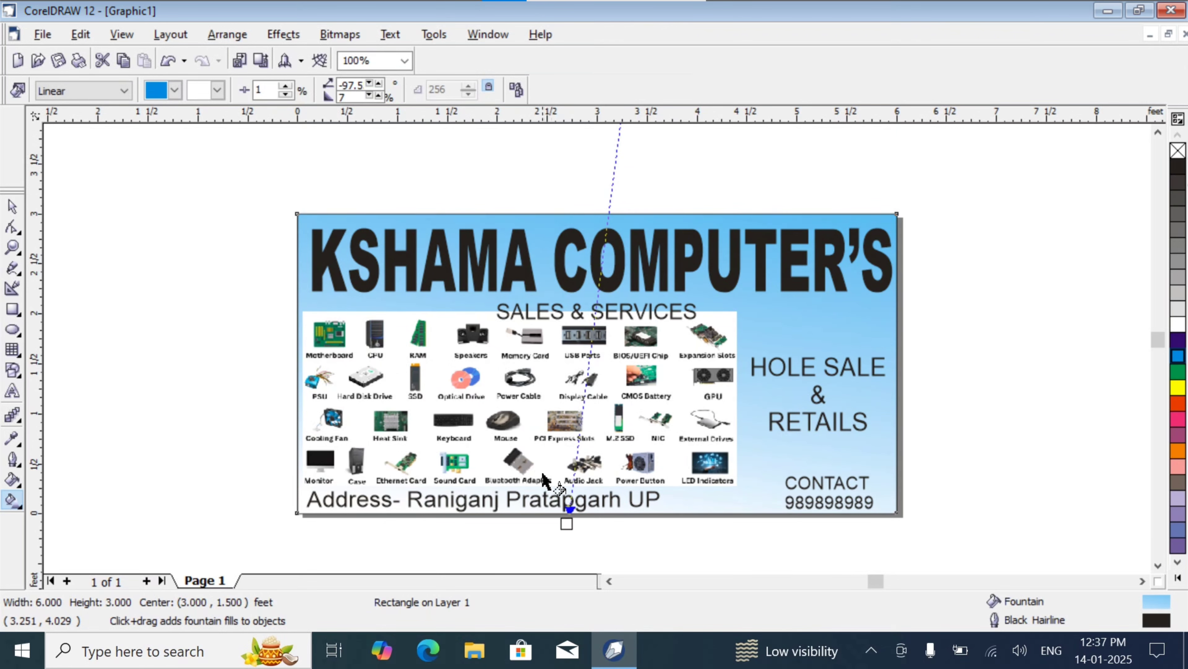
{"action": "left_click_drag", "start_coordinate": [565, 524], "coordinate": [548, 570]}
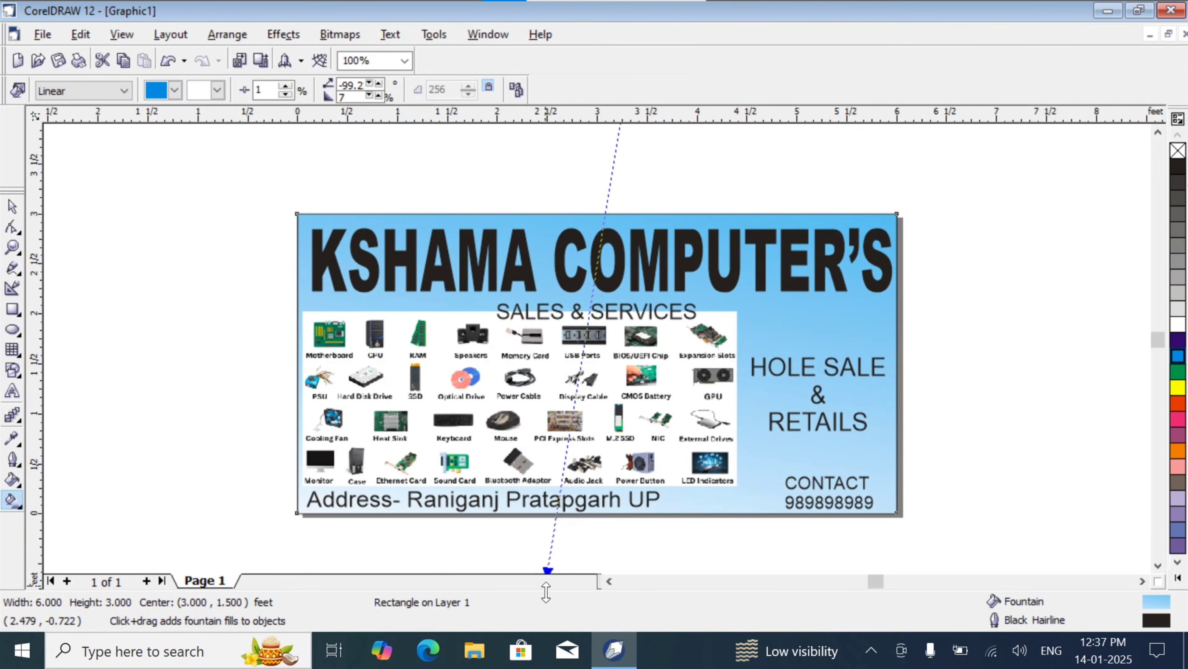
{"action": "left_click", "coordinate": [1158, 565]}
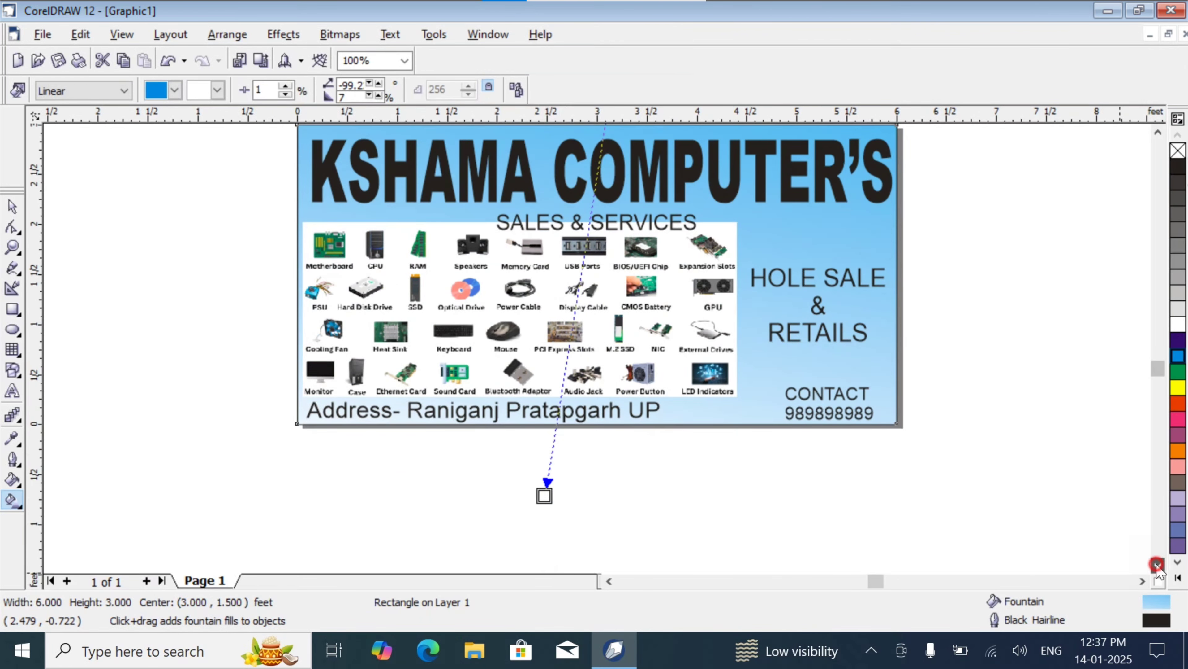
{"action": "left_click_drag", "start_coordinate": [544, 494], "coordinate": [492, 650]}
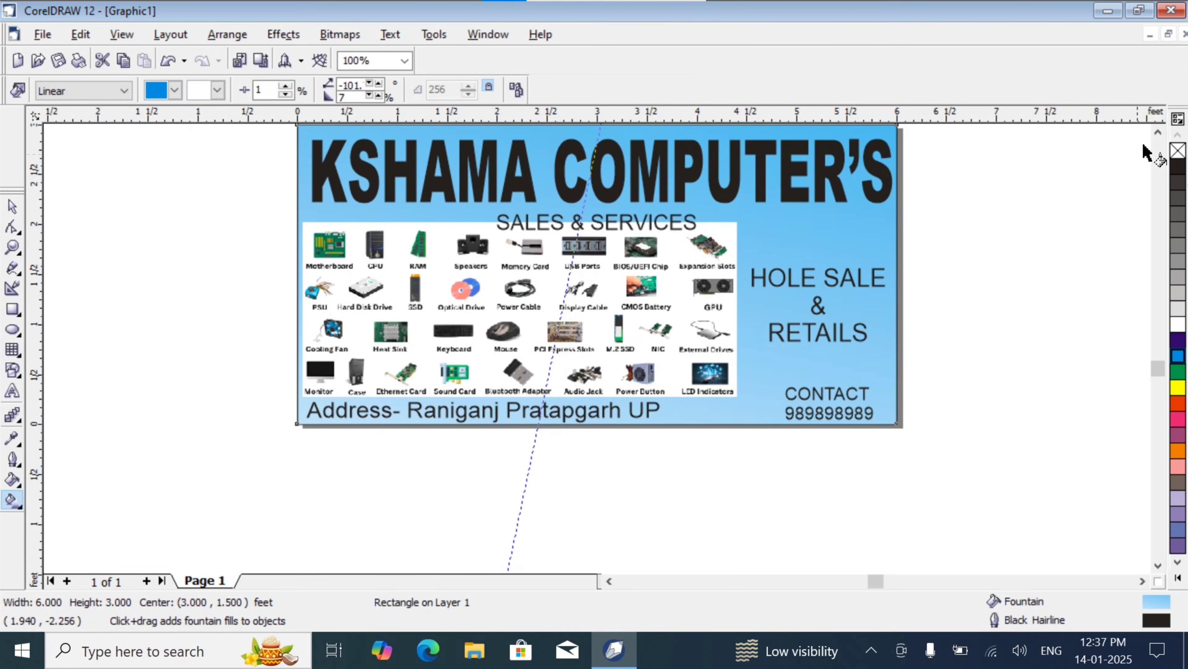
- Move the gradient's cyan start to about 2.3 feet above the page, keeping the midpoint at 1%
{"action": "left_click", "coordinate": [1158, 132]}
{"action": "left_click", "coordinate": [1159, 133]}
{"action": "left_click", "coordinate": [1159, 133]}
{"action": "left_click", "coordinate": [1159, 134]}
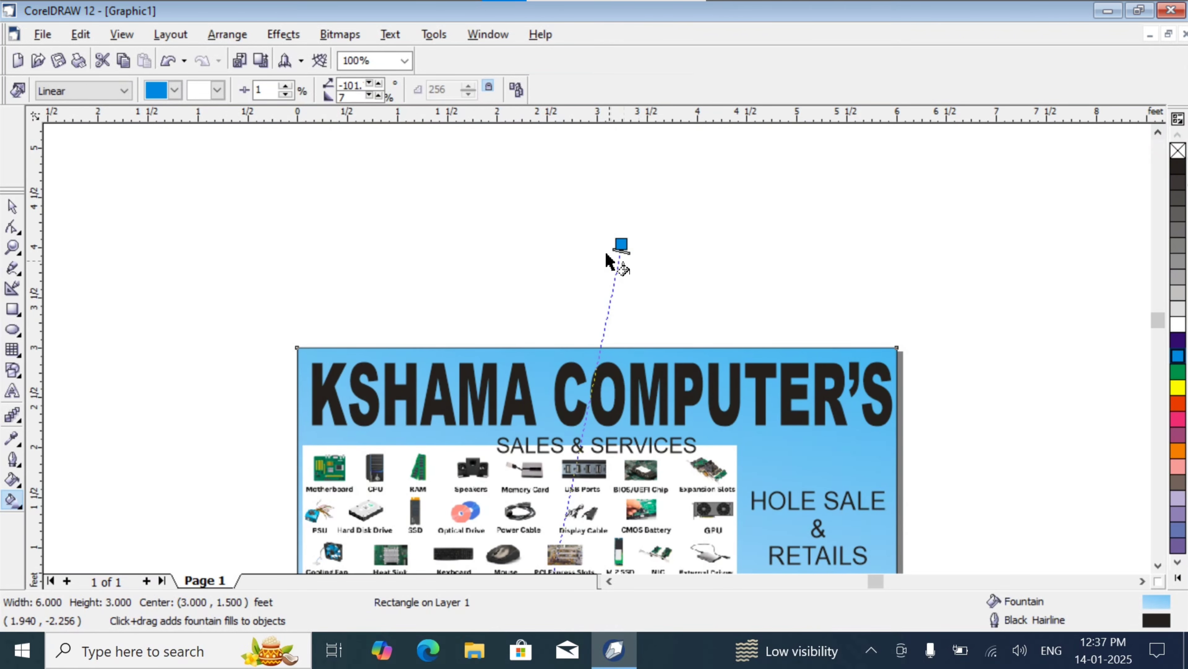
{"action": "left_click_drag", "start_coordinate": [621, 243], "coordinate": [576, 493]}
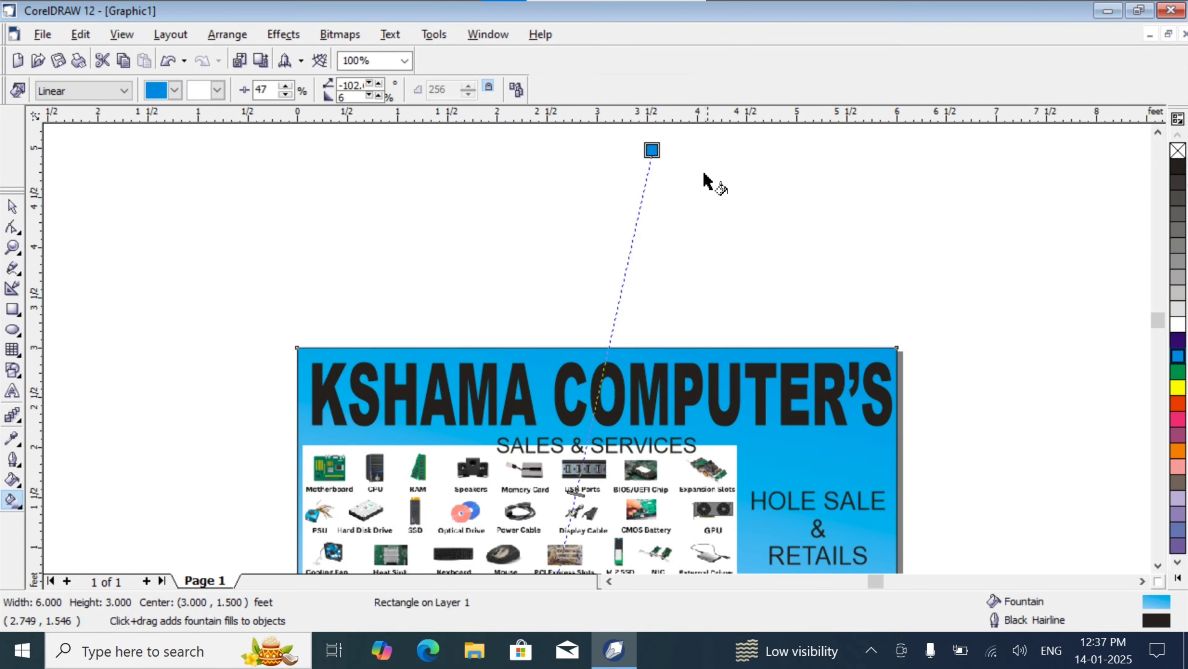
{"action": "left_click_drag", "start_coordinate": [652, 150], "coordinate": [670, 124]}
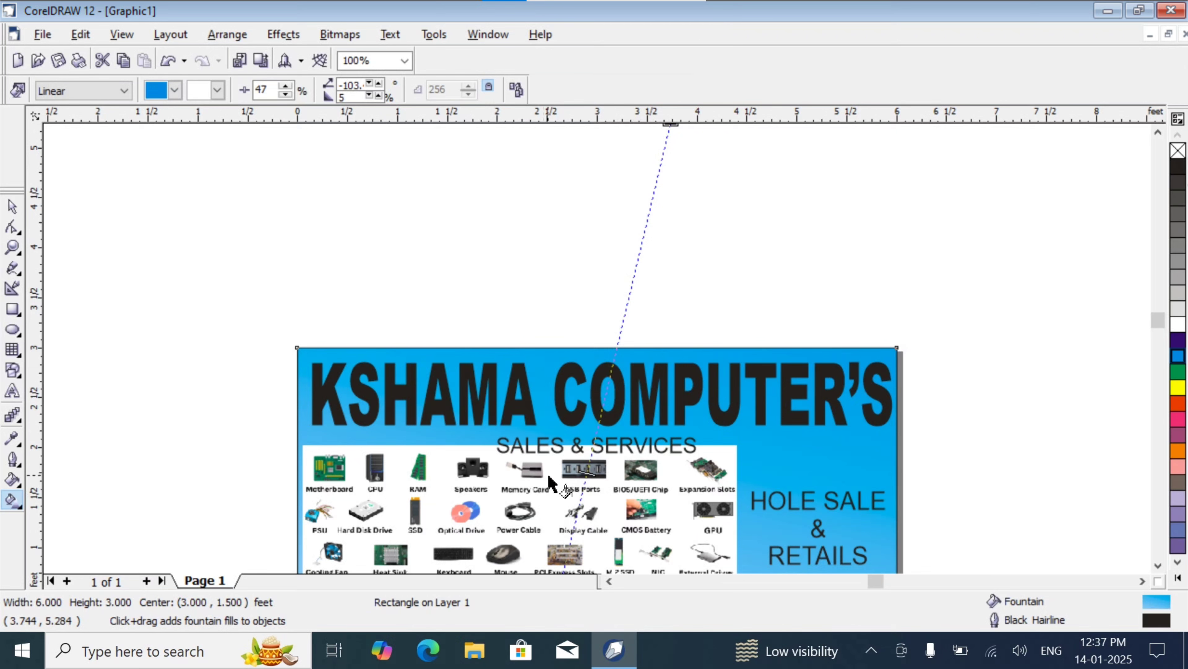
{"action": "left_click_drag", "start_coordinate": [576, 487], "coordinate": [688, 145]}
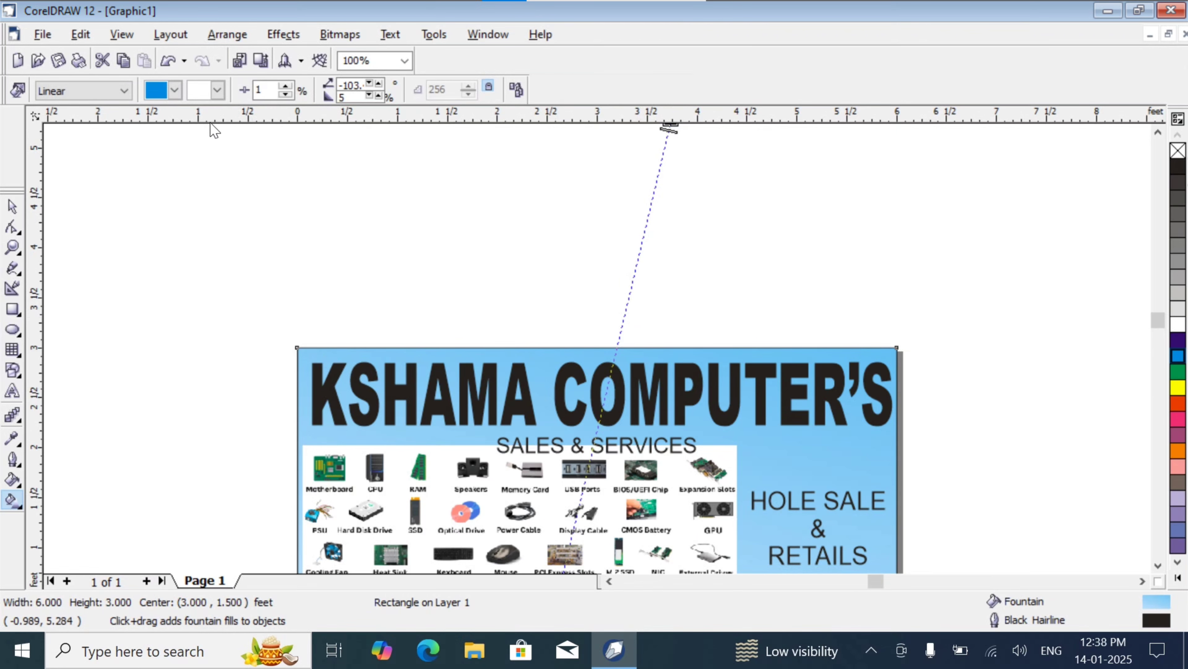
- Change the background gradient's start colour to a greener, teal-like shade of cyan and deselect the rectangle
{"action": "left_click", "coordinate": [174, 90]}
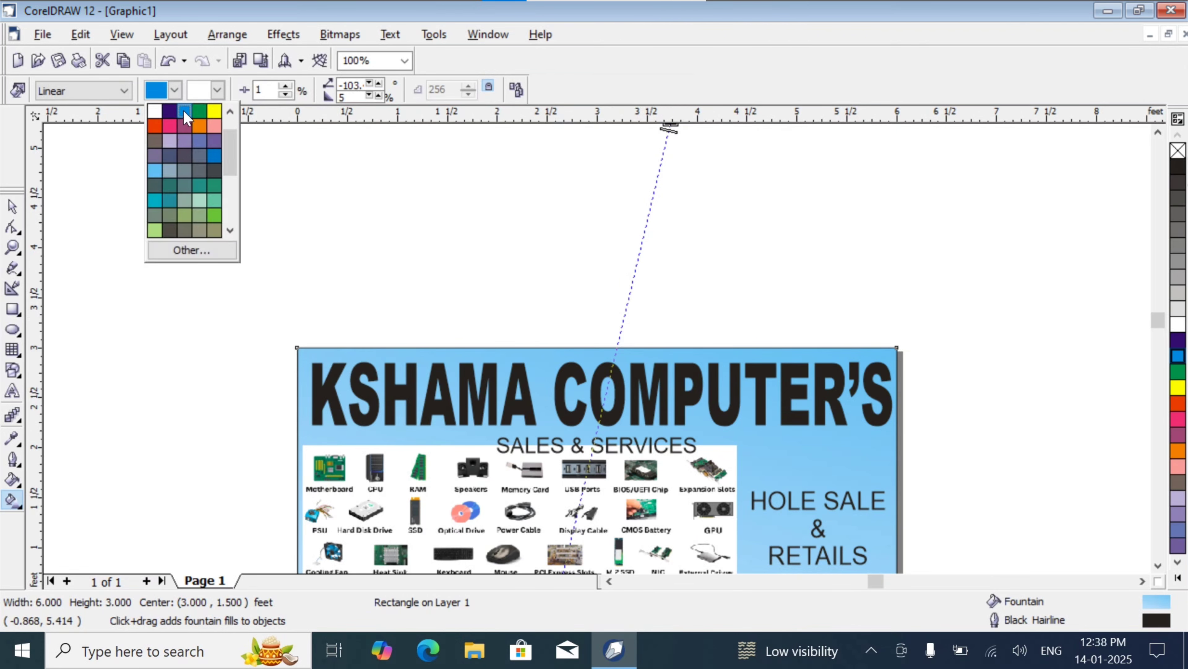
{"action": "left_click", "coordinate": [184, 112]}
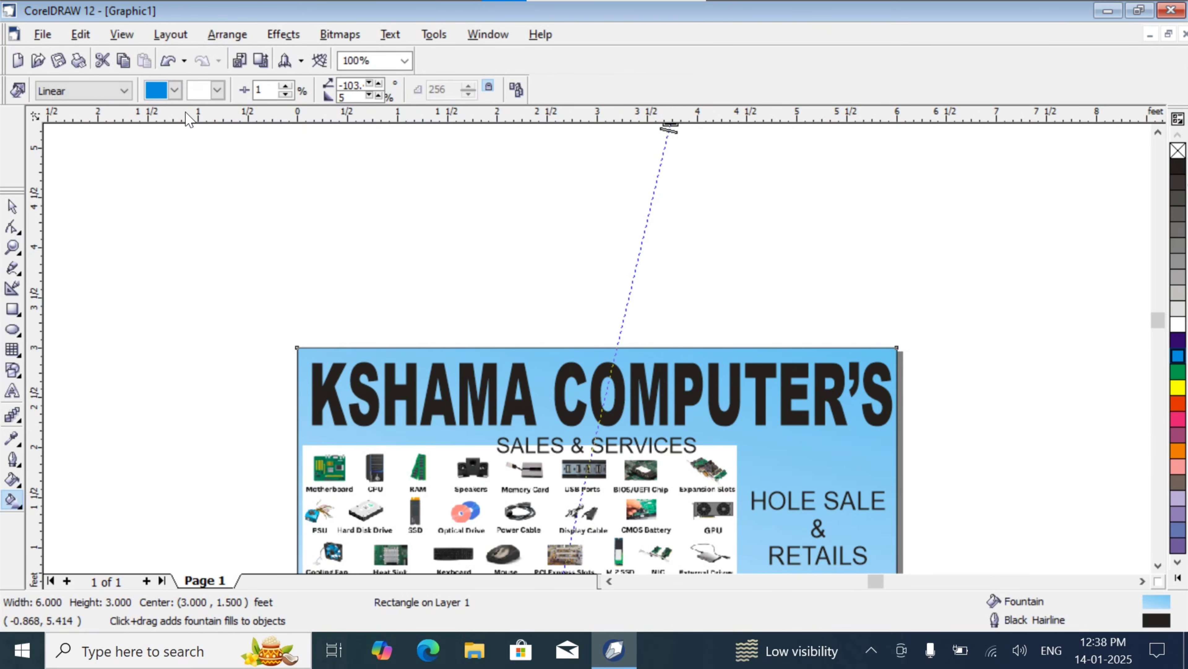
{"action": "left_click", "coordinate": [1181, 363]}
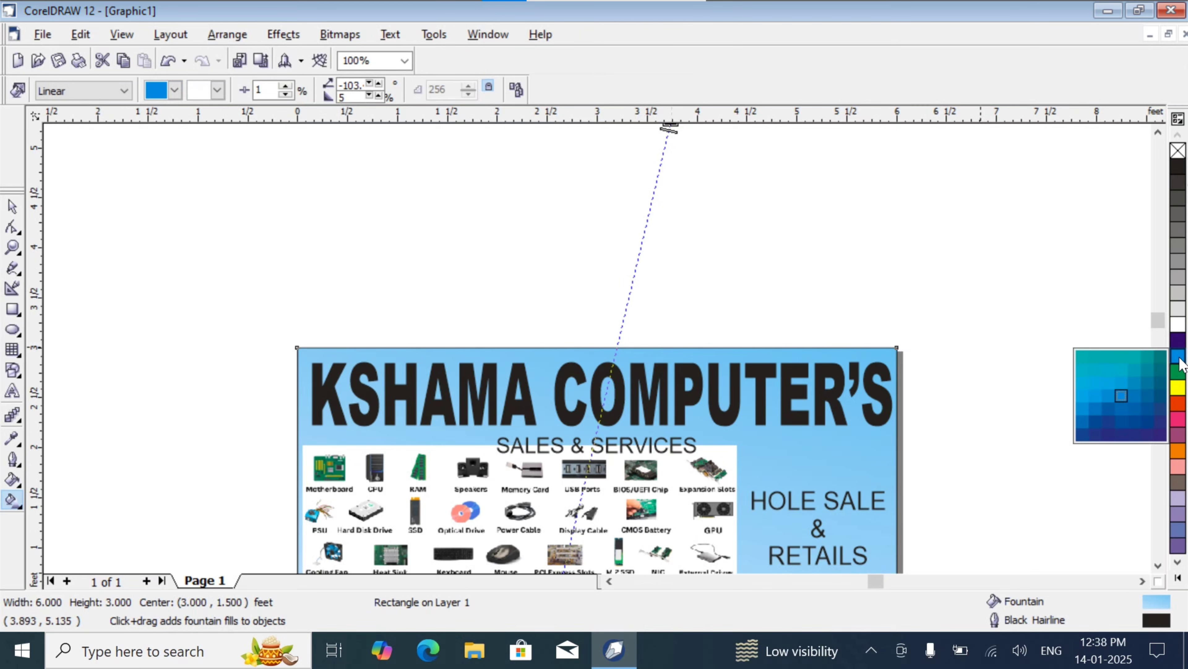
{"action": "left_click", "coordinate": [1096, 373]}
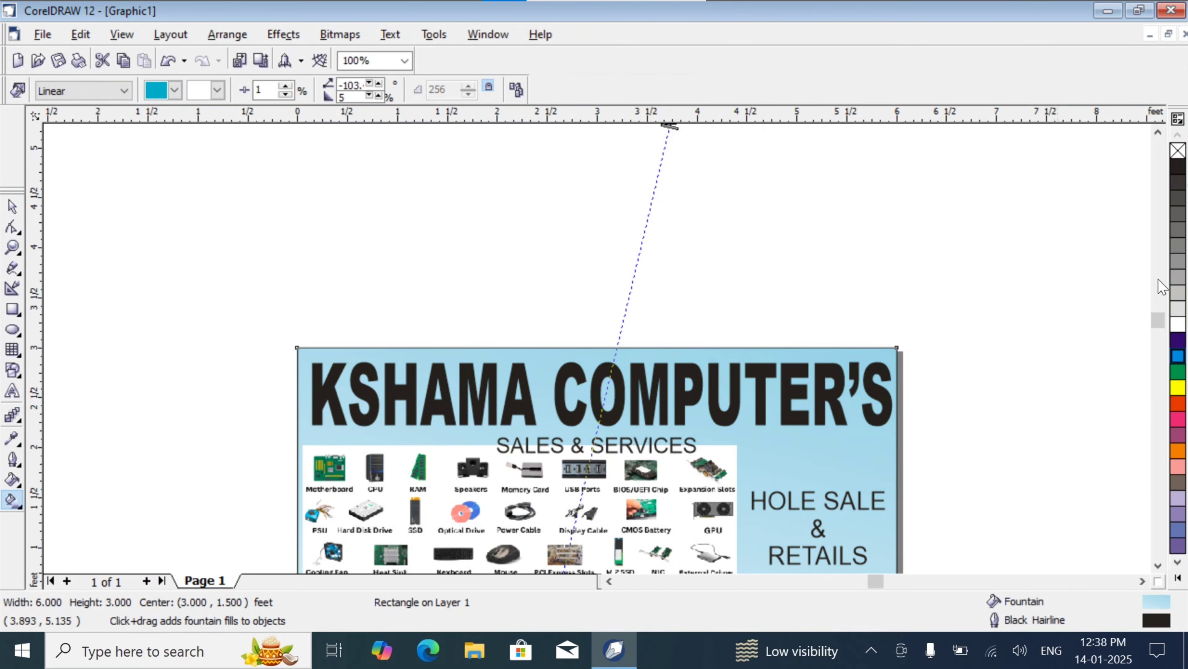
{"action": "left_click", "coordinate": [1157, 567]}
{"action": "left_click", "coordinate": [1158, 567]}
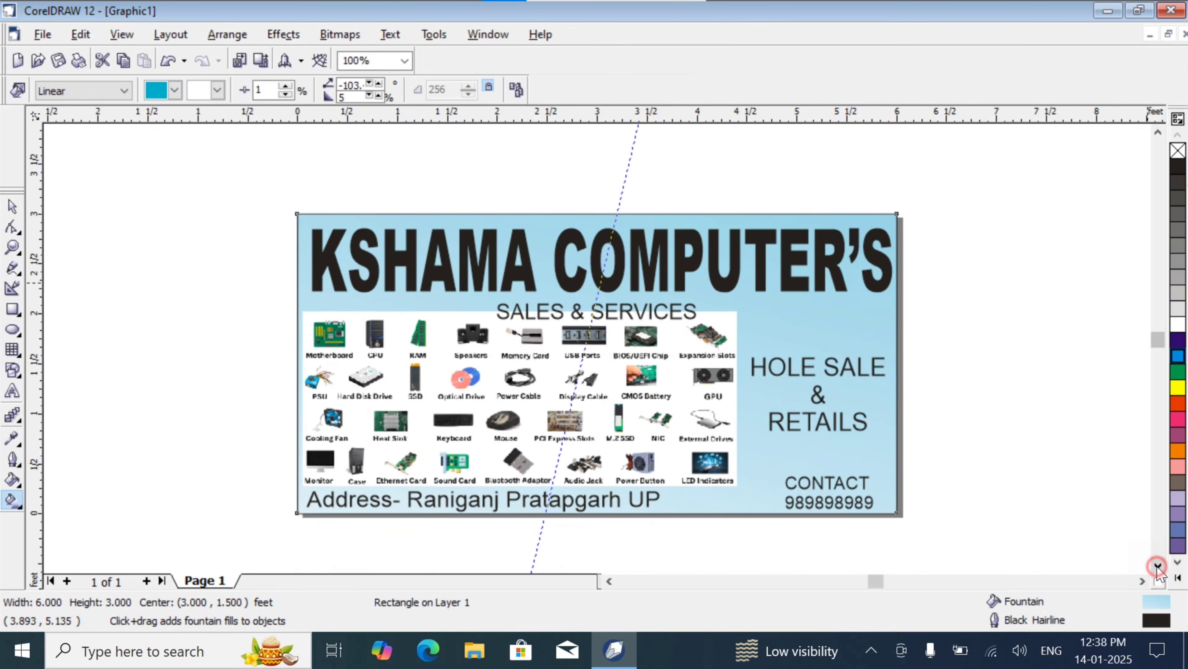
{"action": "left_click", "coordinate": [1008, 334]}
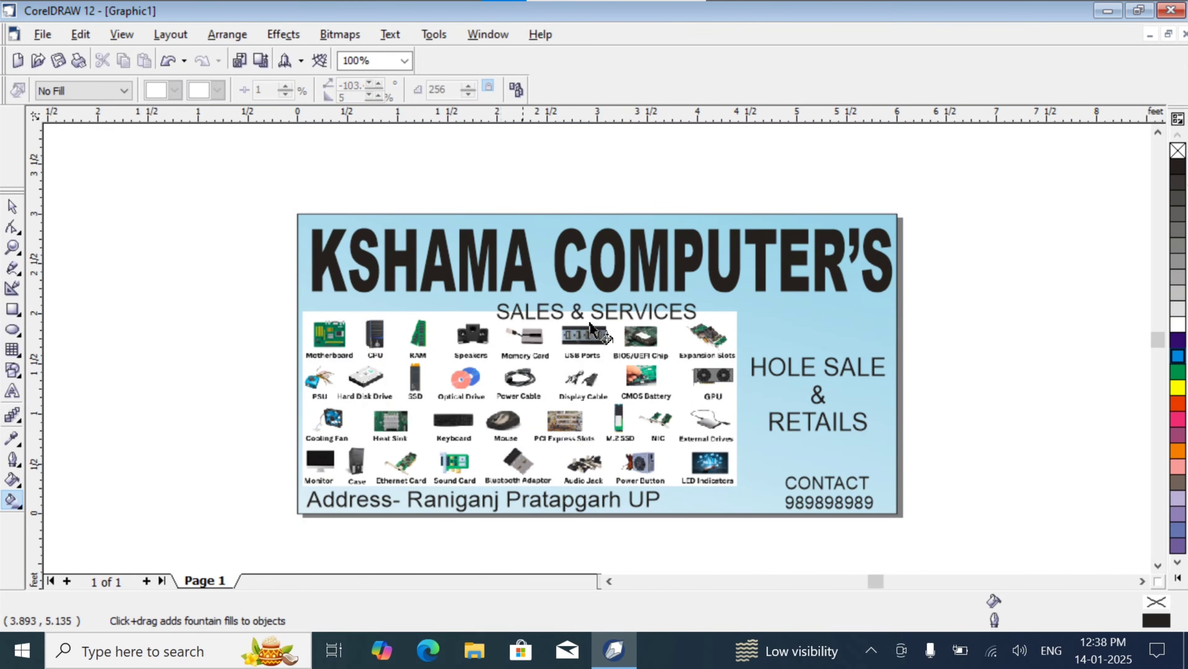
- Replace the background rectangle's gradient with a solid white fill and deselect the rectangle
{"action": "left_click", "coordinate": [12, 206]}
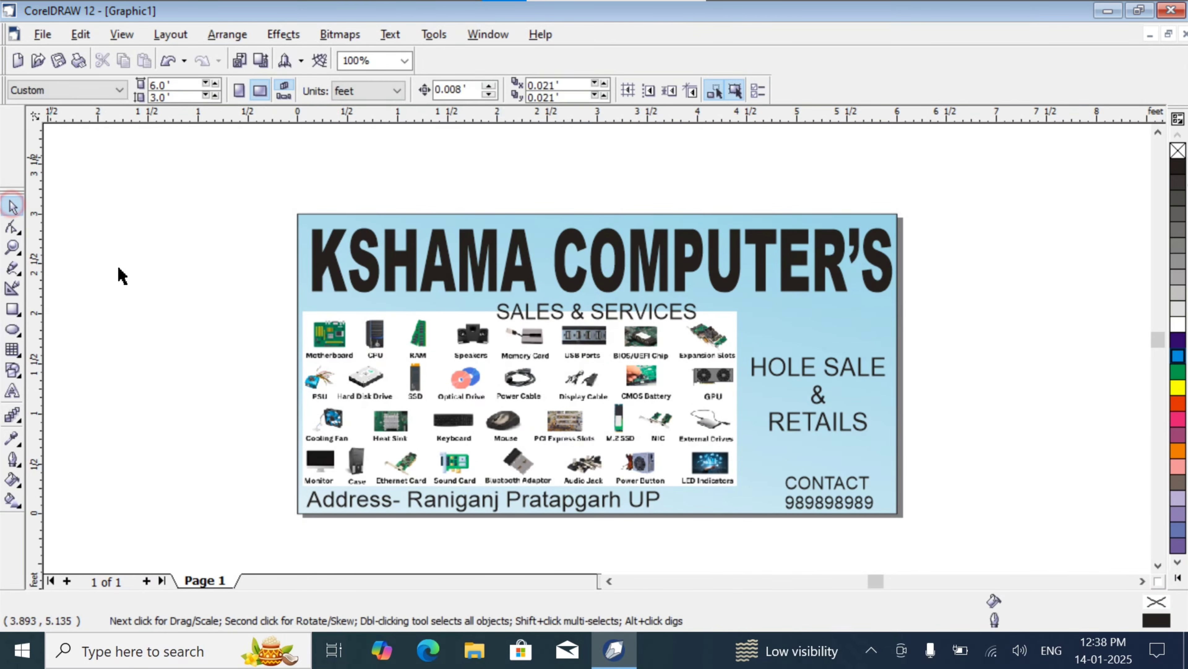
{"action": "left_click", "coordinate": [540, 351]}
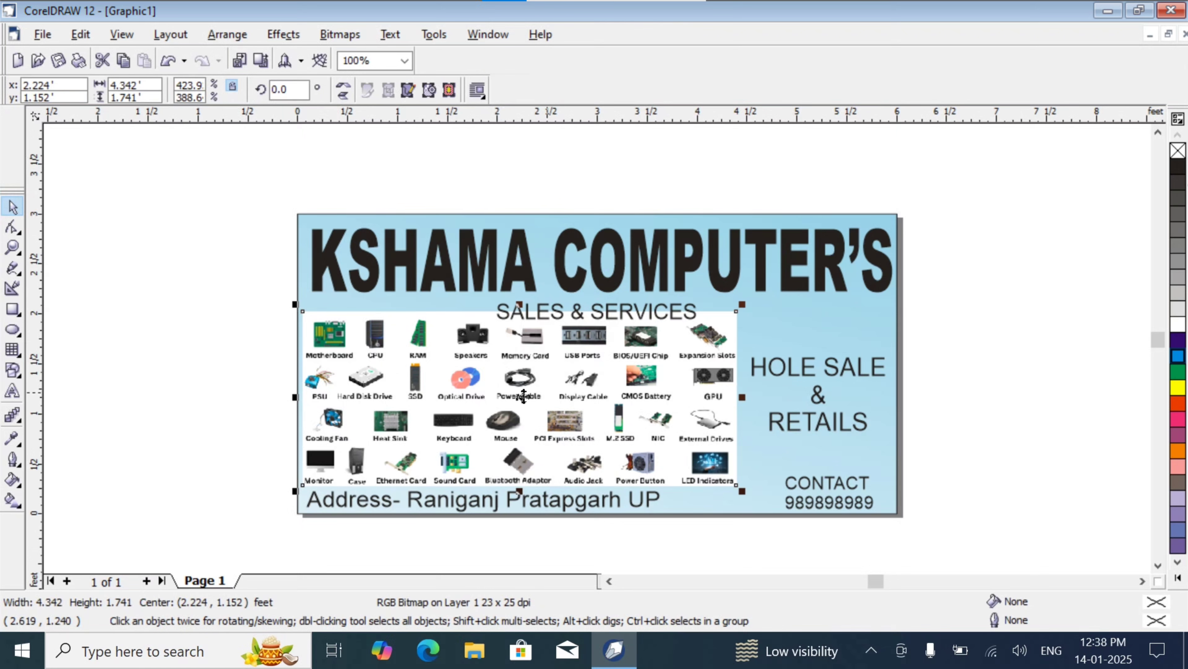
{"action": "left_click", "coordinate": [478, 406]}
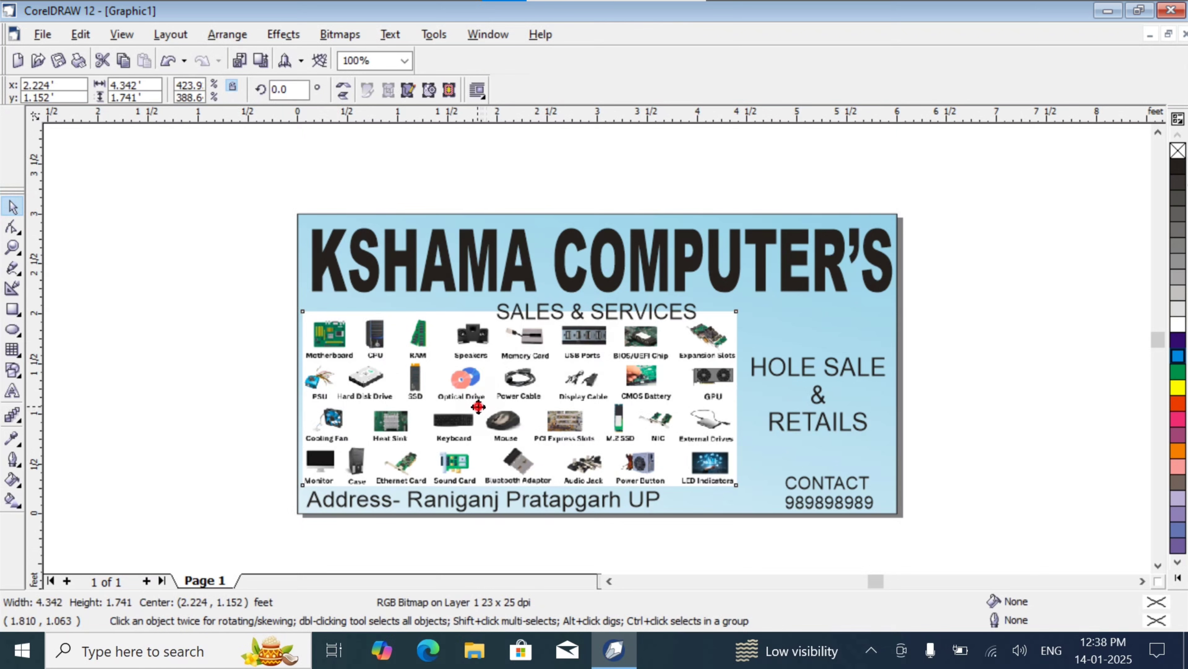
{"action": "left_click", "coordinate": [1042, 347]}
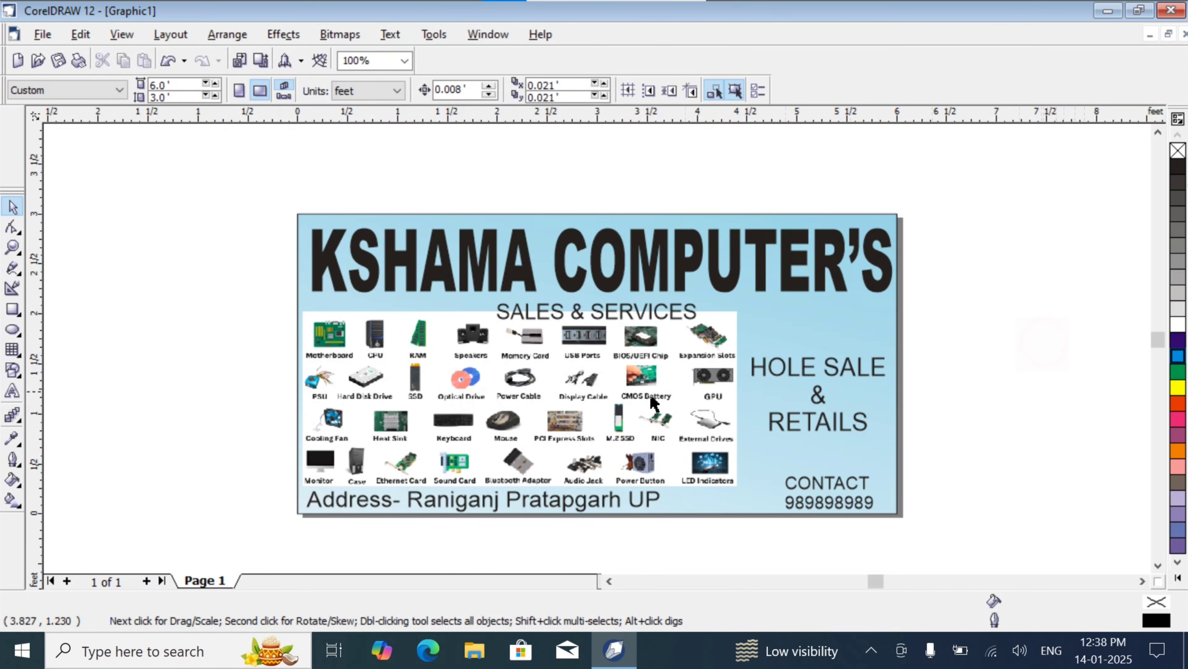
{"action": "left_click", "coordinate": [679, 426]}
{"action": "left_click", "coordinate": [815, 320]}
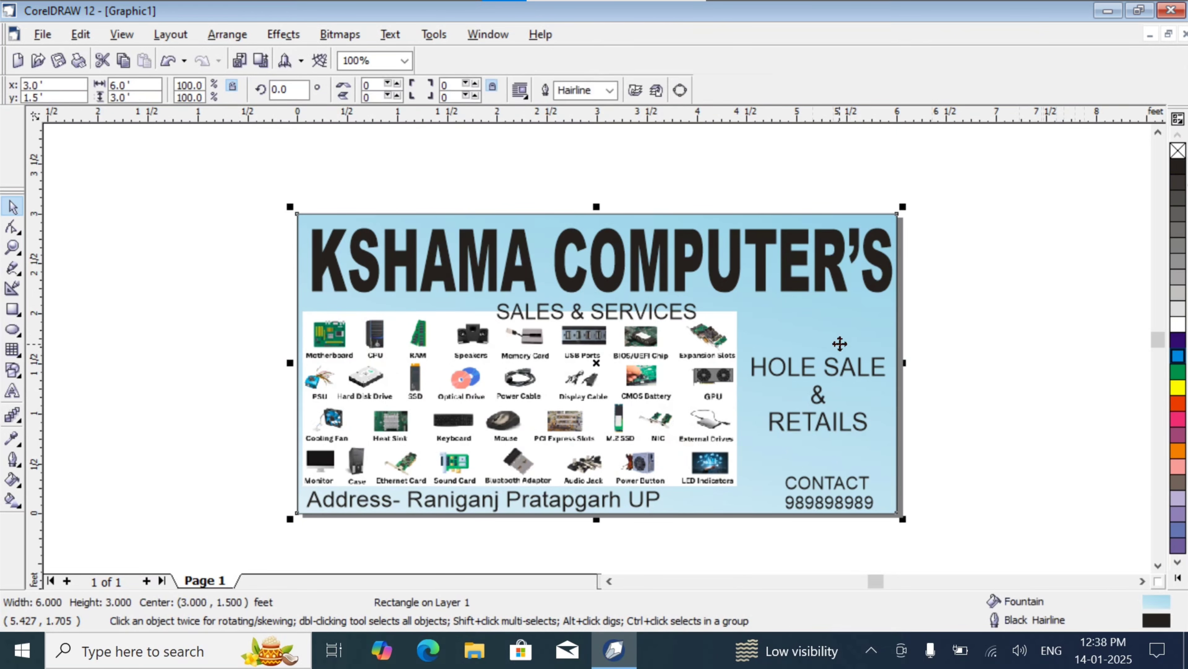
{"action": "left_click", "coordinate": [1178, 323]}
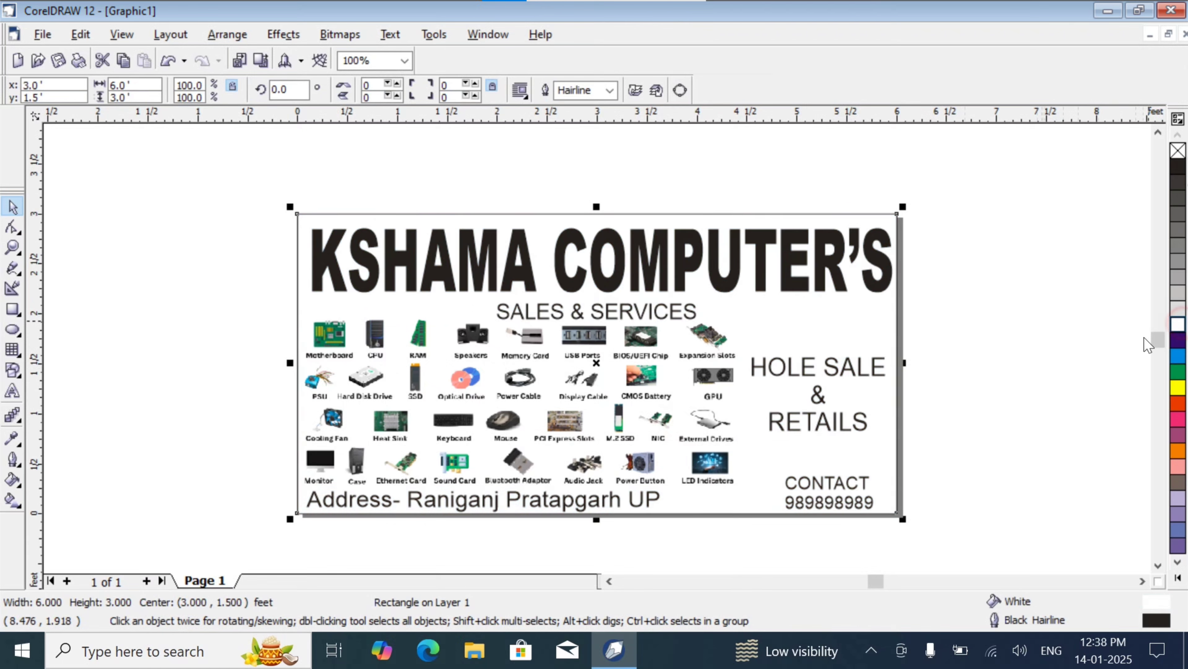
{"action": "left_click", "coordinate": [993, 326]}
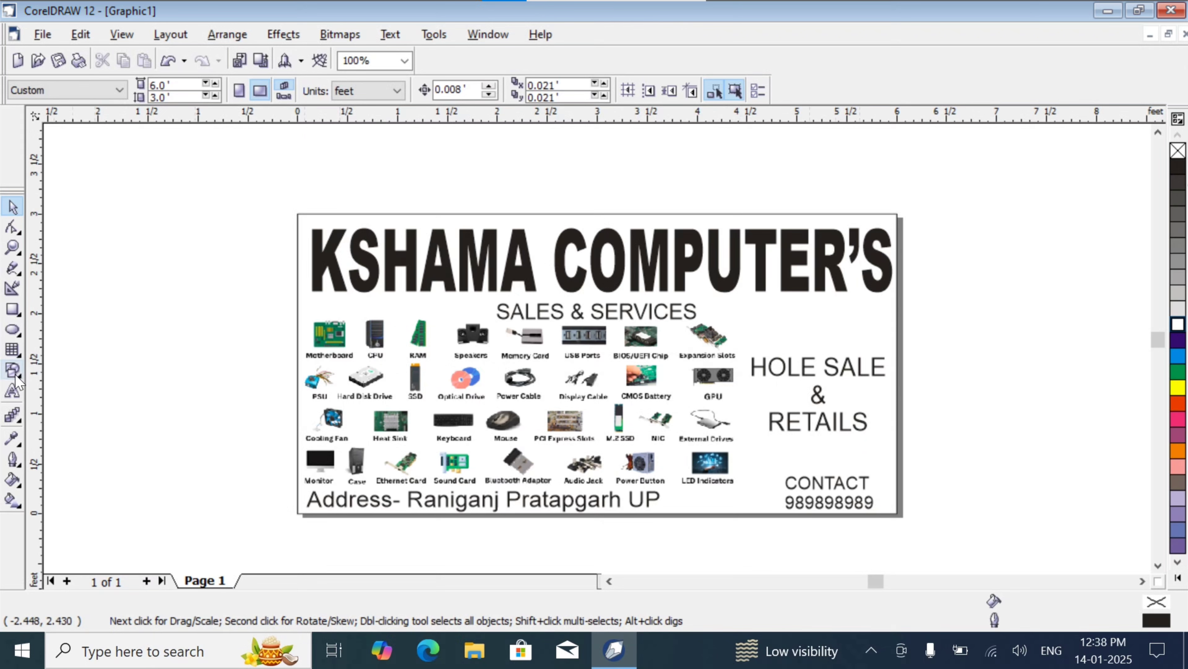
- Draw a rectangle about 1.6 by 1.5 feet over the HOLE SALE & RETAILS text and fill it with red
{"action": "left_click", "coordinate": [13, 328]}
{"action": "left_click", "coordinate": [12, 310]}
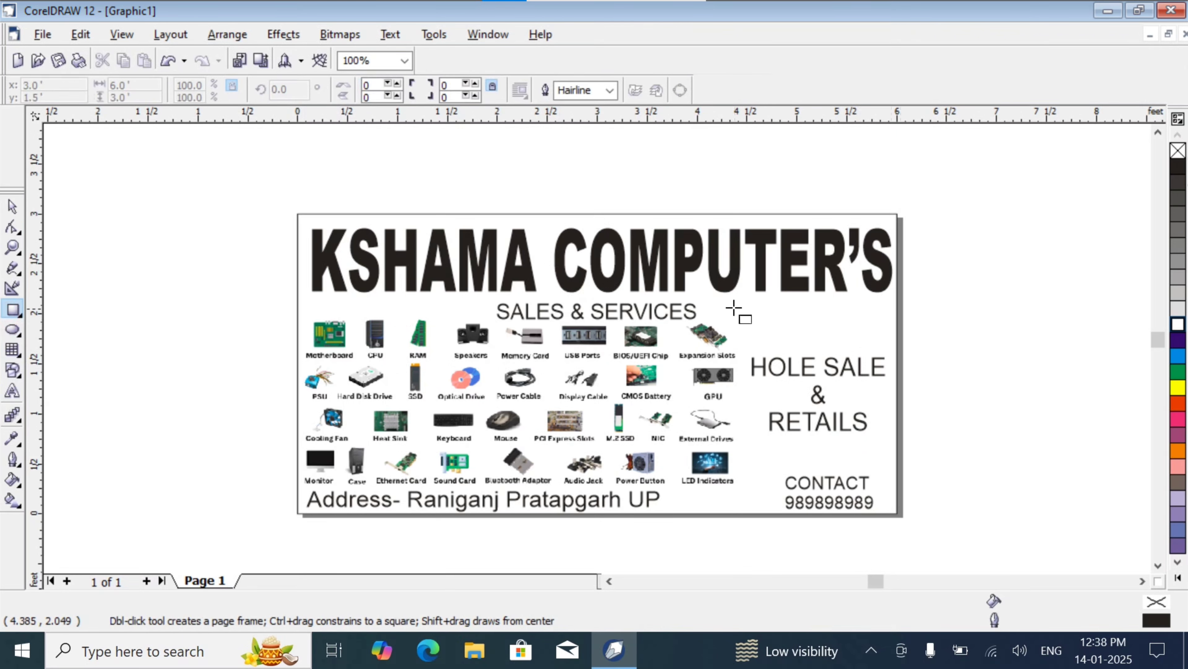
{"action": "left_click_drag", "start_coordinate": [737, 307], "coordinate": [896, 459]}
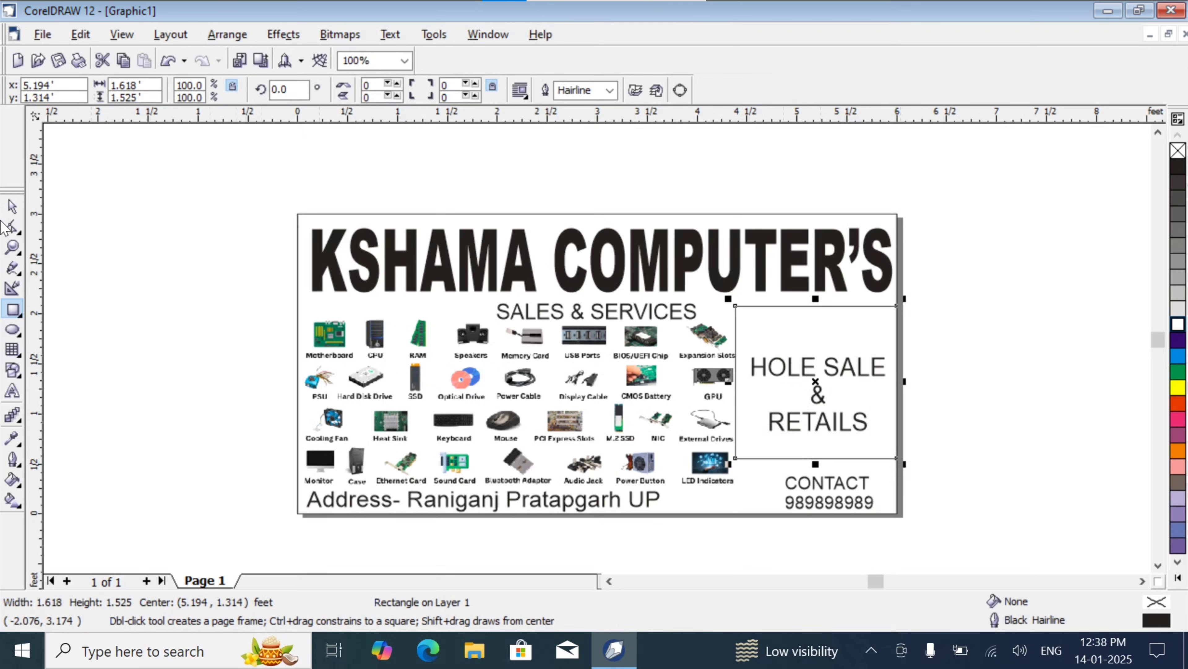
{"action": "left_click", "coordinate": [12, 206]}
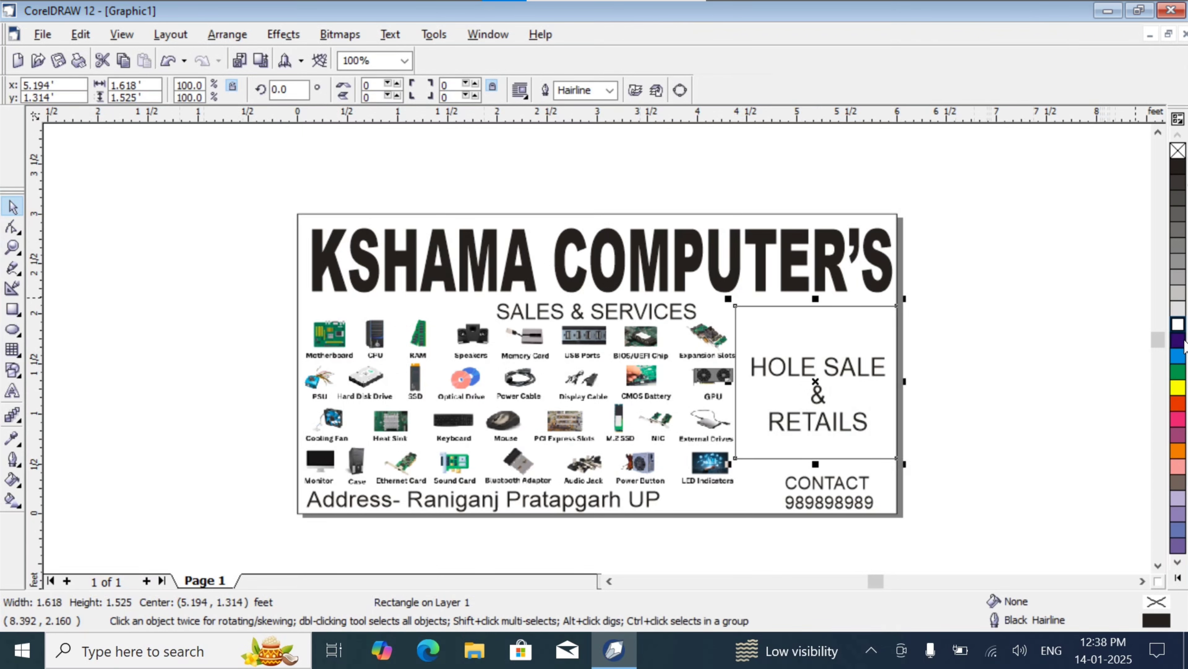
{"action": "left_click", "coordinate": [1179, 406]}
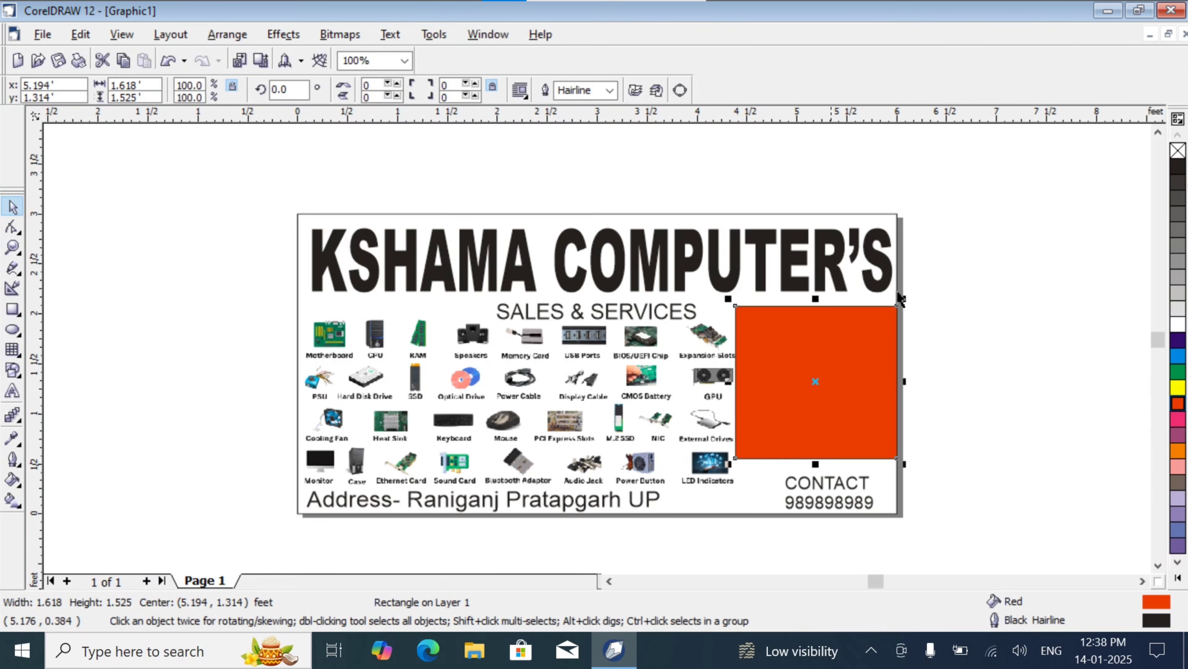
- Send the red rectangle behind the HOLE SALE & RETAILS text and deselect it
{"action": "left_click", "coordinate": [227, 34]}
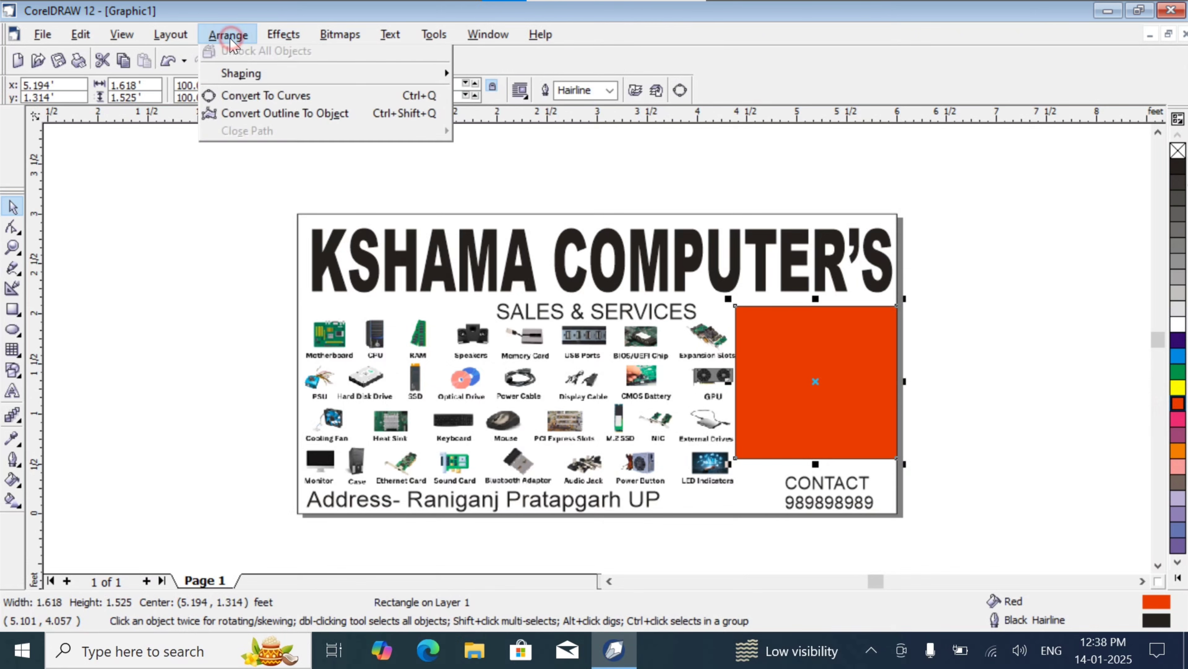
{"action": "mouse_move", "coordinate": [282, 120]}
{"action": "left_click", "coordinate": [517, 134]}
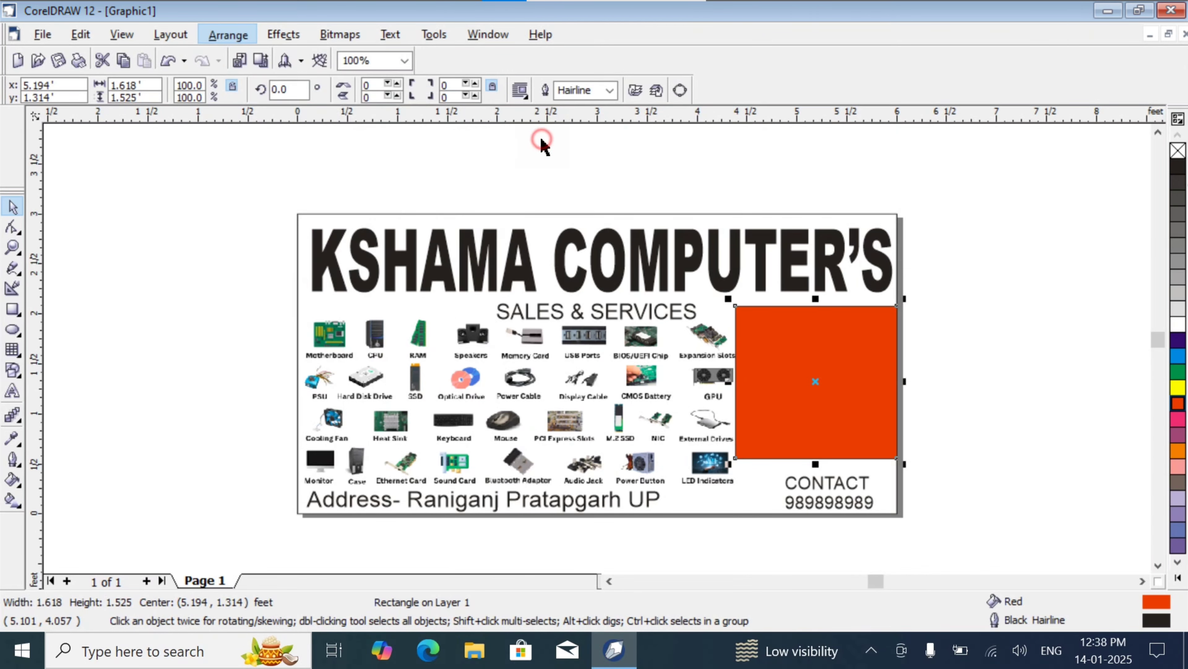
{"action": "left_click", "coordinate": [896, 226]}
{"action": "key", "text": "ctrl+z"}
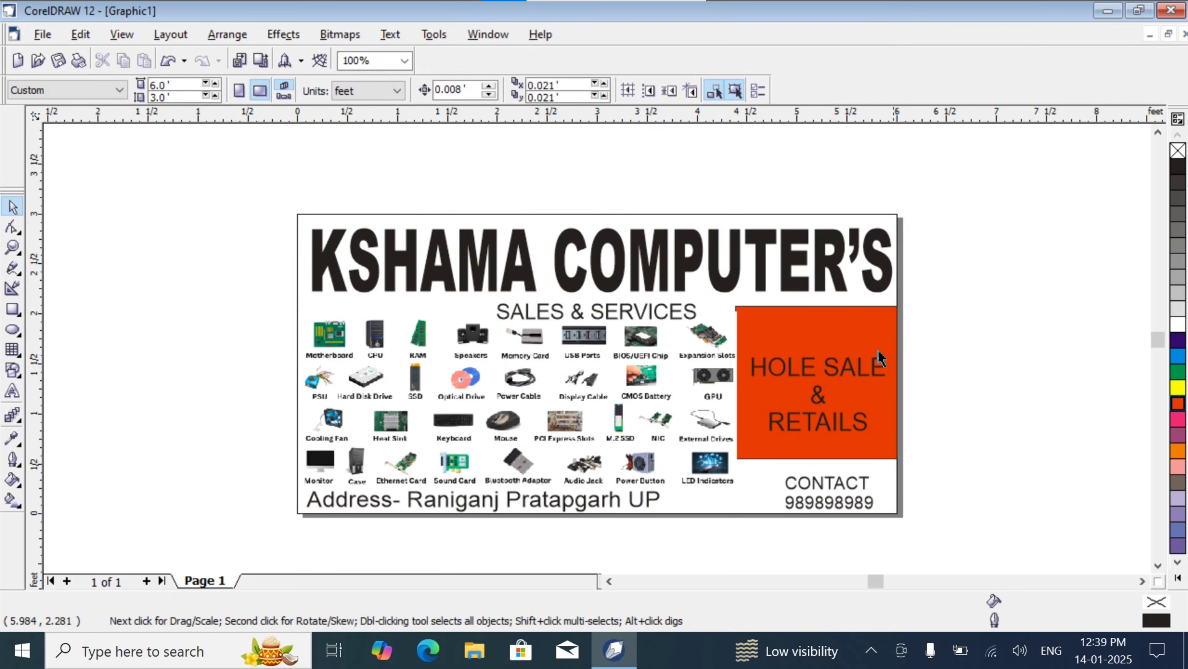
- Give the red rectangle a linear red-to-white fountain fill rising from lower left to upper right, with a 4% midpoint, and remove its outline
{"action": "left_click", "coordinate": [838, 334]}
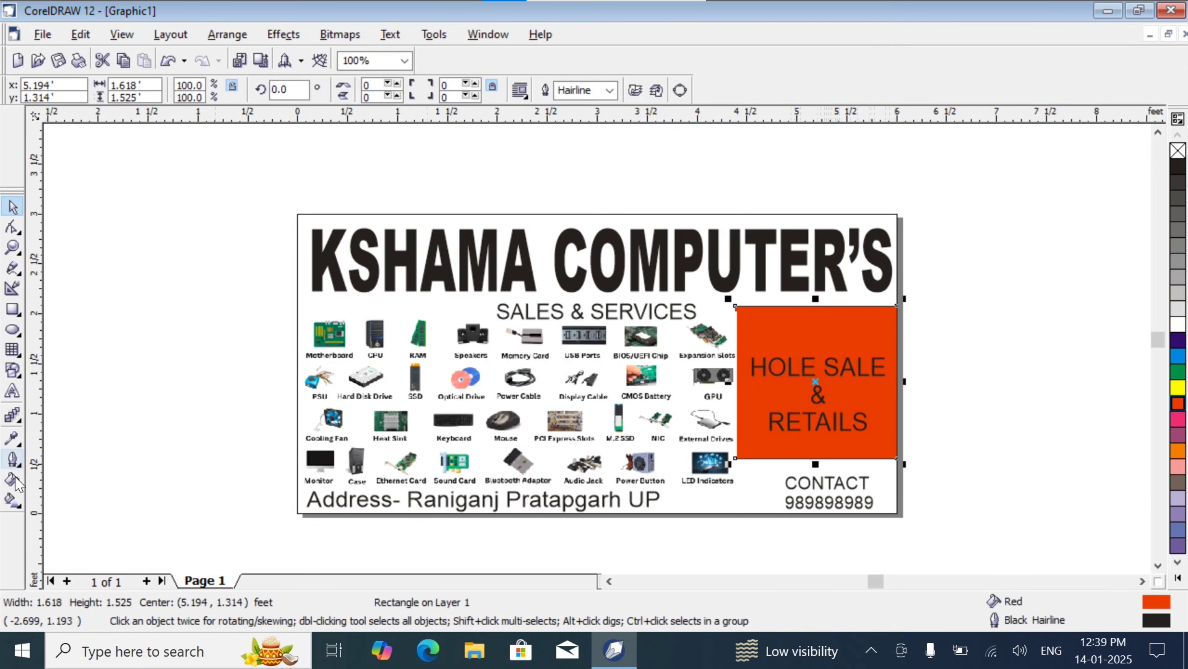
{"action": "left_click", "coordinate": [18, 504]}
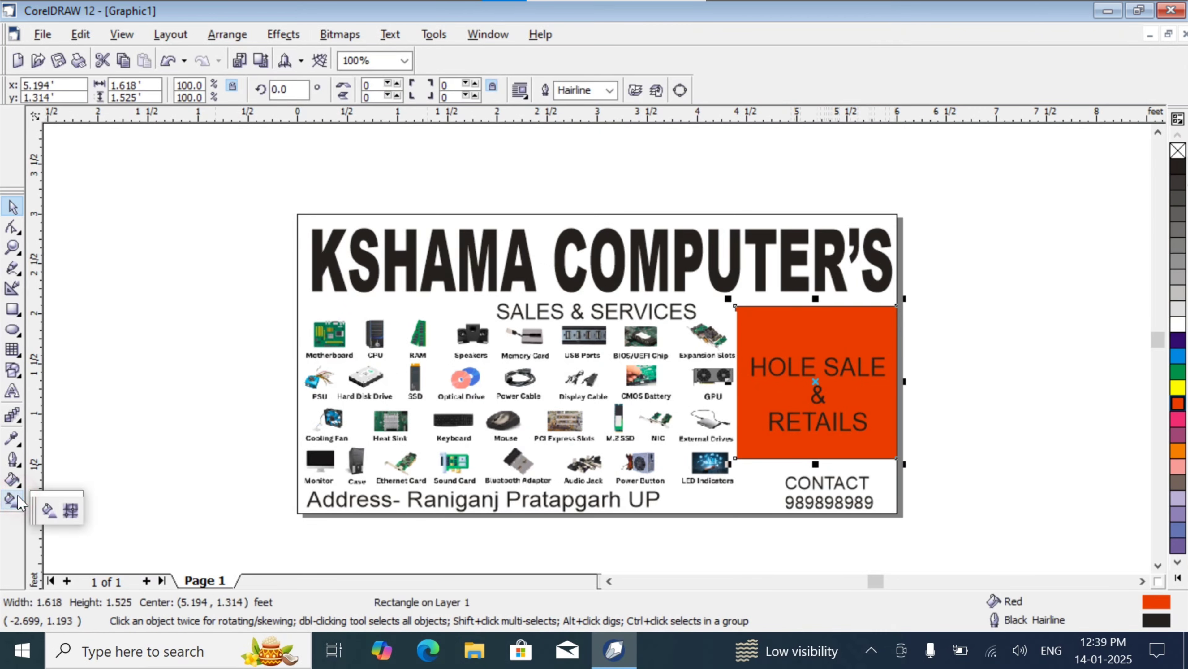
{"action": "left_click", "coordinate": [48, 512]}
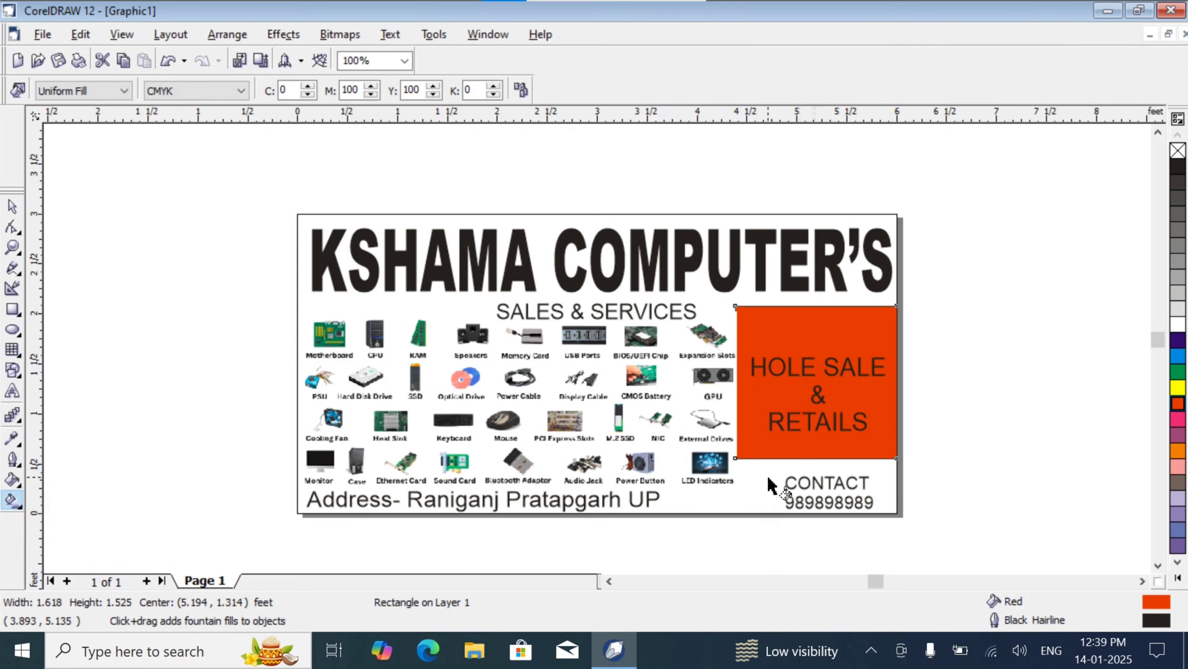
{"action": "left_click_drag", "start_coordinate": [768, 478], "coordinate": [884, 242]}
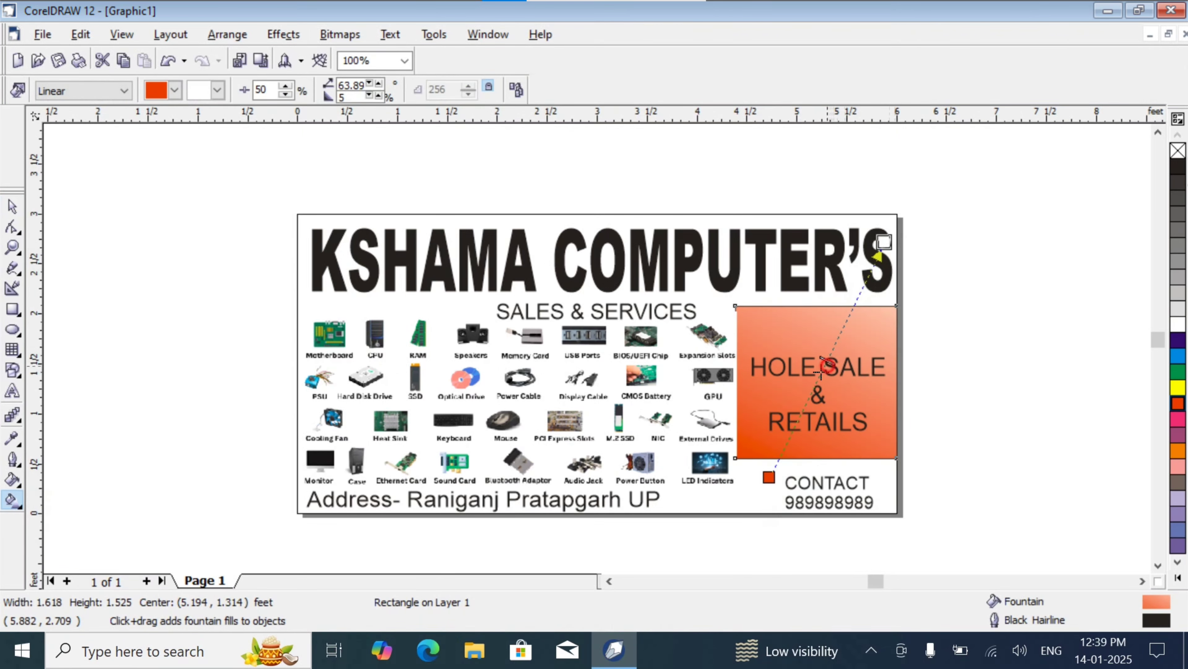
{"action": "left_click_drag", "start_coordinate": [805, 404], "coordinate": [766, 479]}
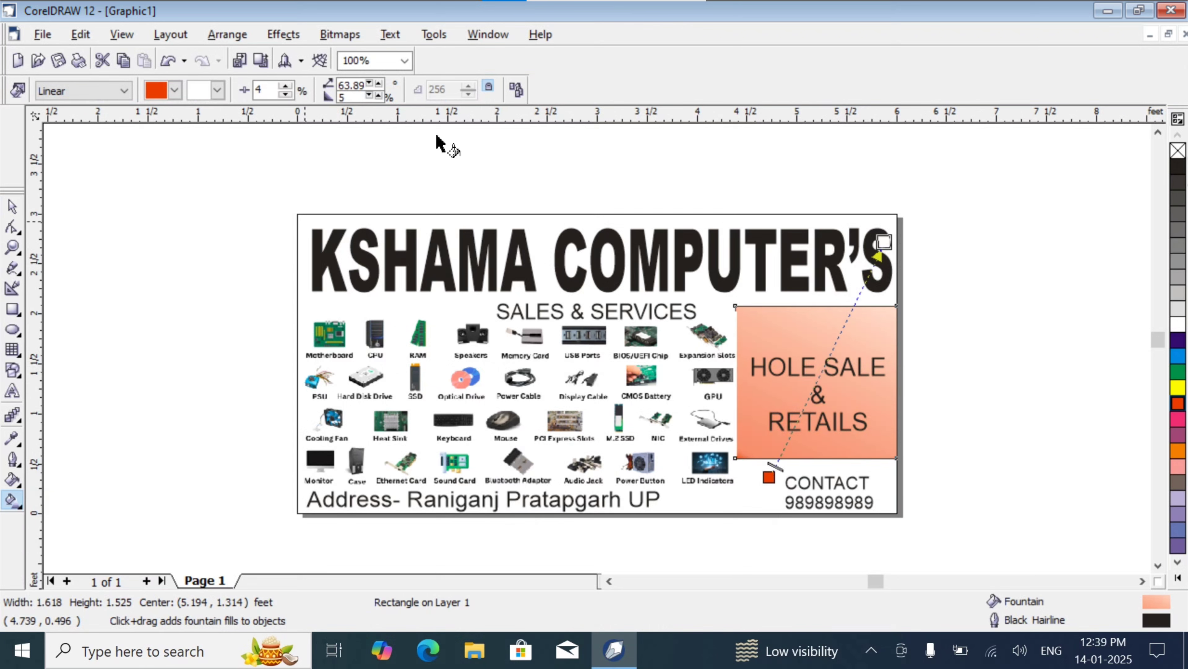
{"action": "left_click", "coordinate": [12, 206]}
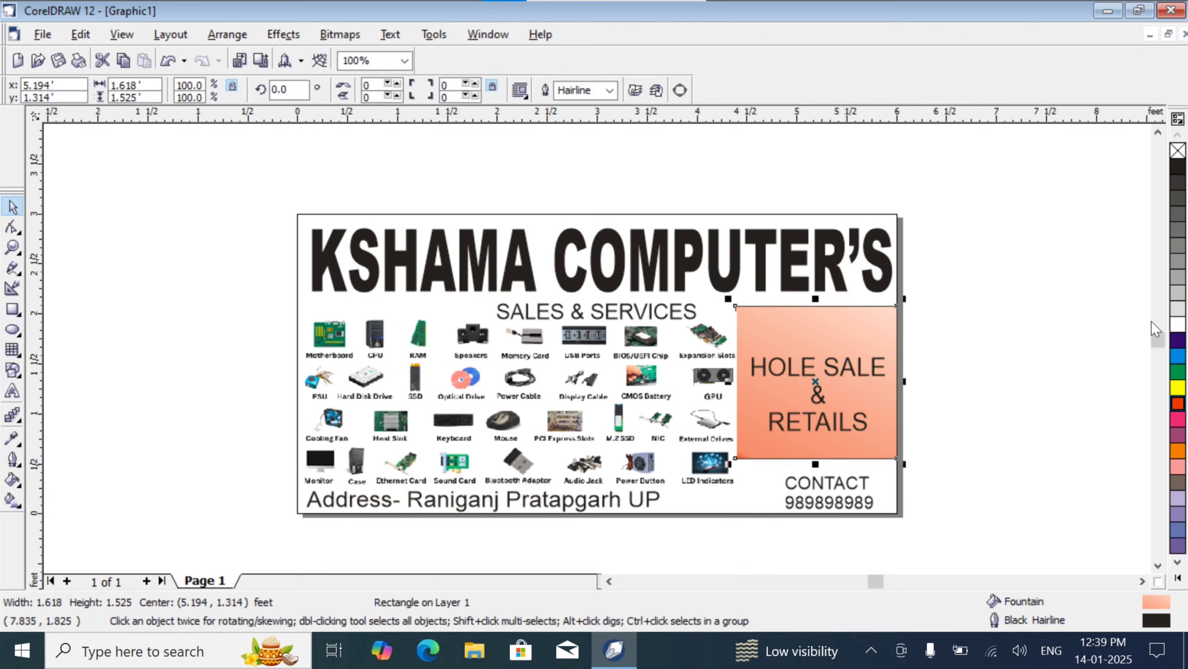
{"action": "left_click", "coordinate": [1024, 263]}
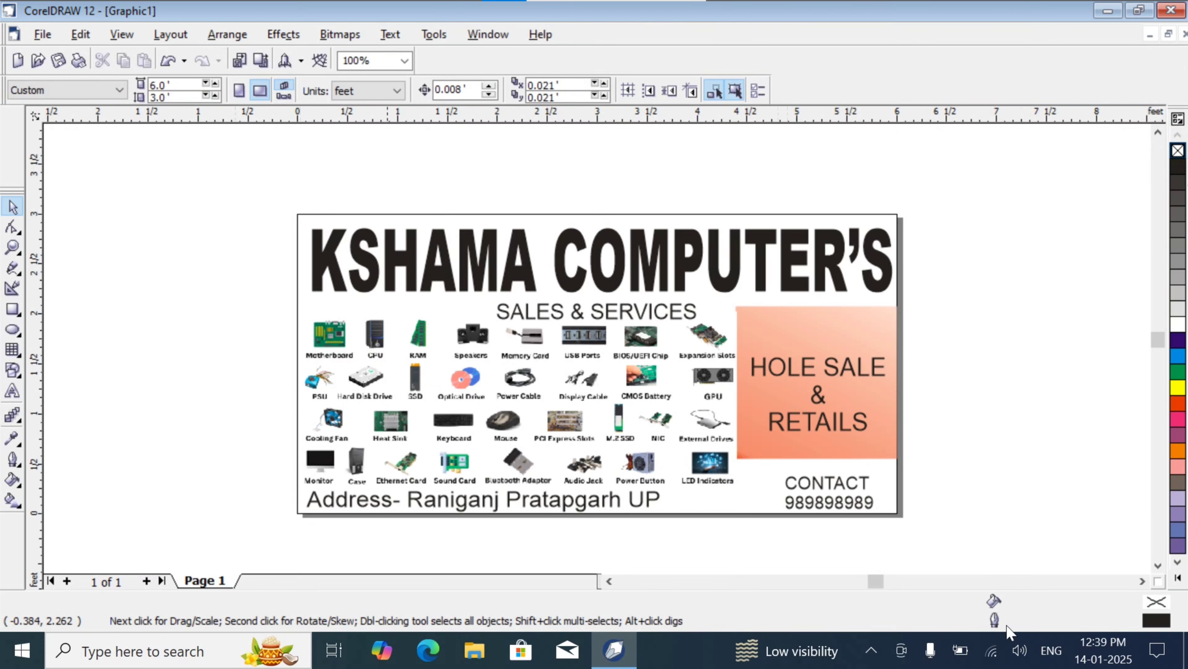
- Place a copy of the gradient rectangle over the heading and resize it to about 6.015 by 1.06 feet, spanning the banner's width
{"action": "left_click", "coordinate": [13, 308]}
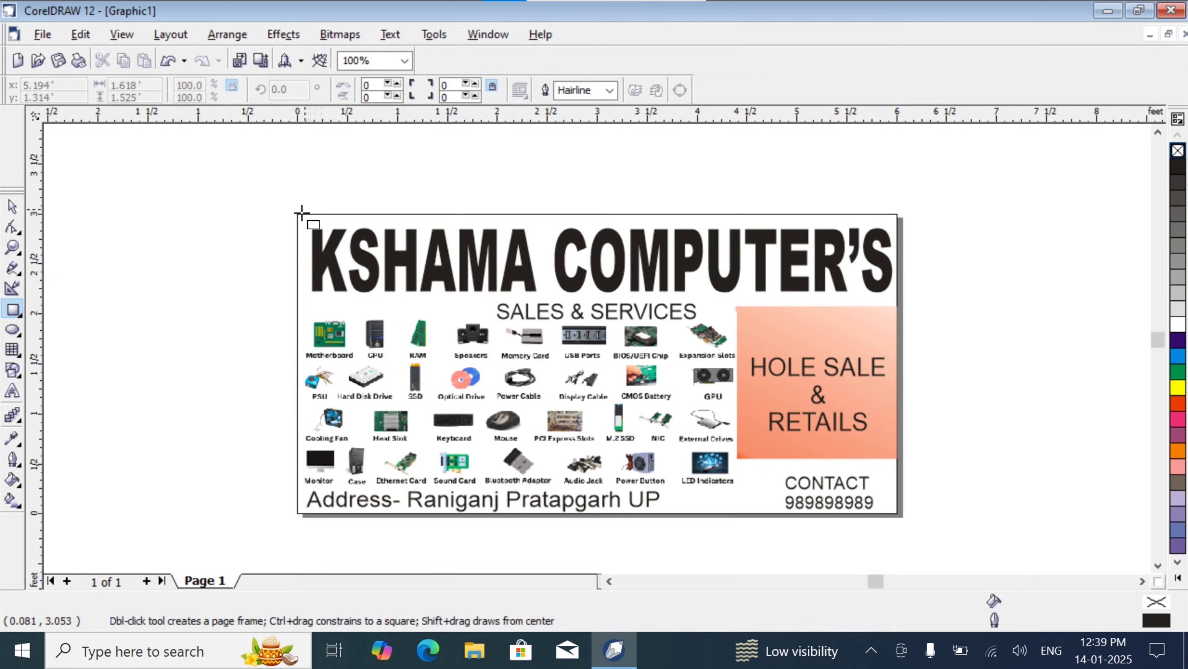
{"action": "left_click_drag", "start_coordinate": [296, 214], "coordinate": [896, 319]}
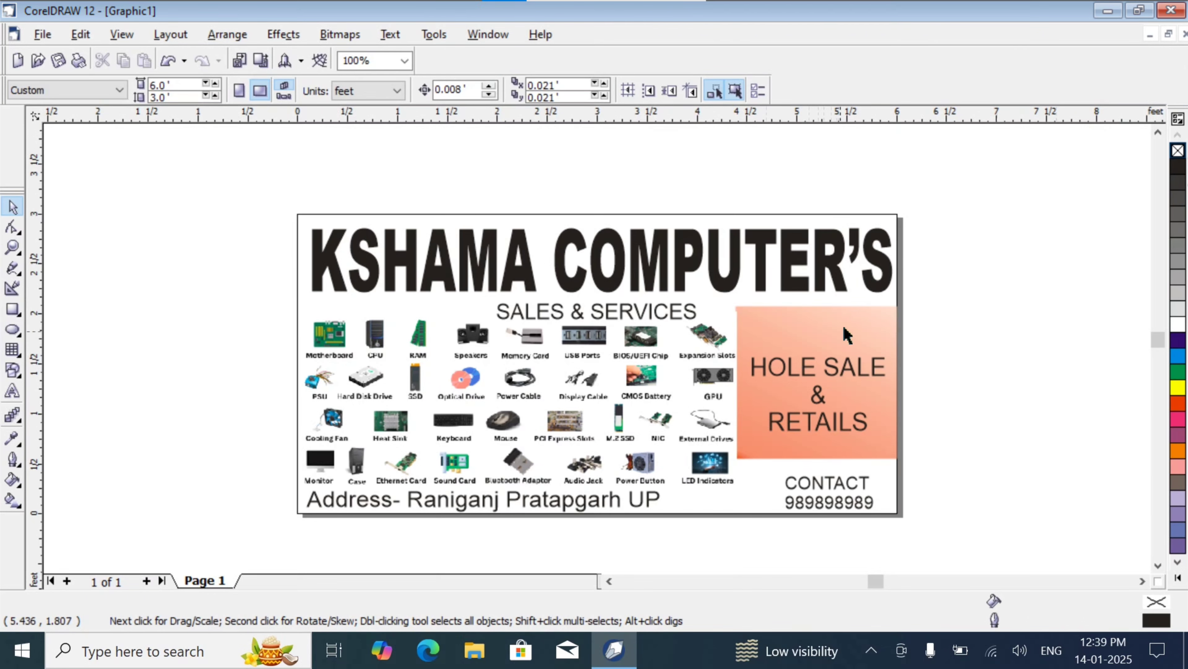
{"action": "left_click", "coordinate": [844, 328]}
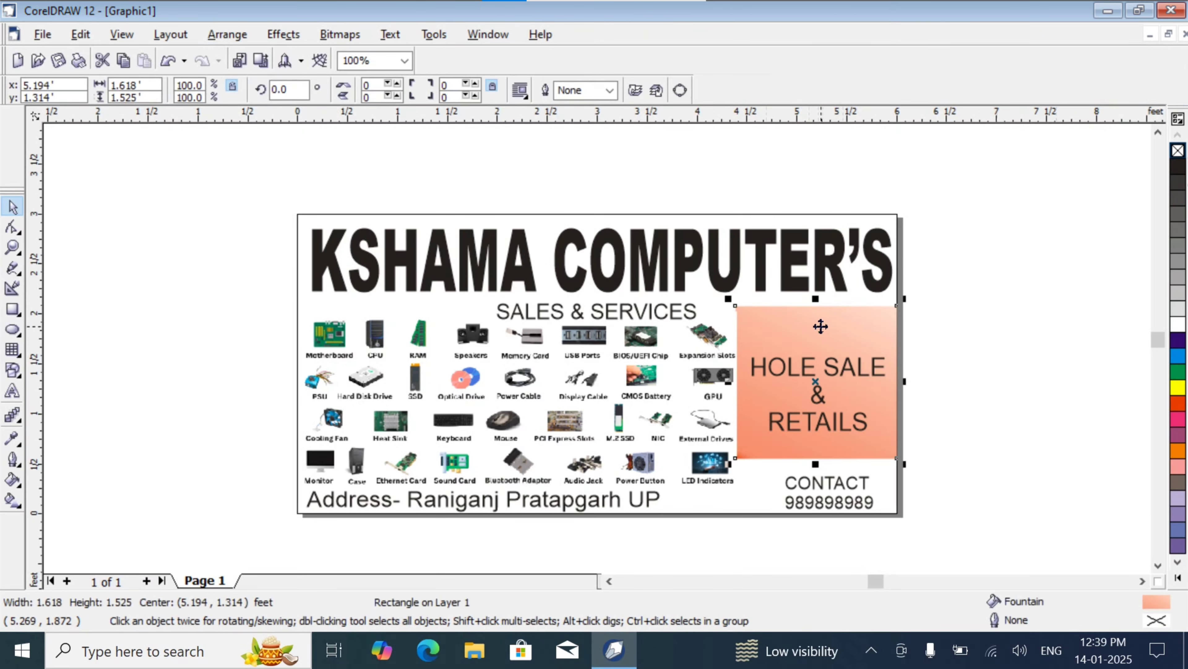
{"action": "left_click_drag", "start_coordinate": [816, 381], "coordinate": [382, 233]}
{"action": "left_click_drag", "start_coordinate": [465, 233], "coordinate": [907, 233]}
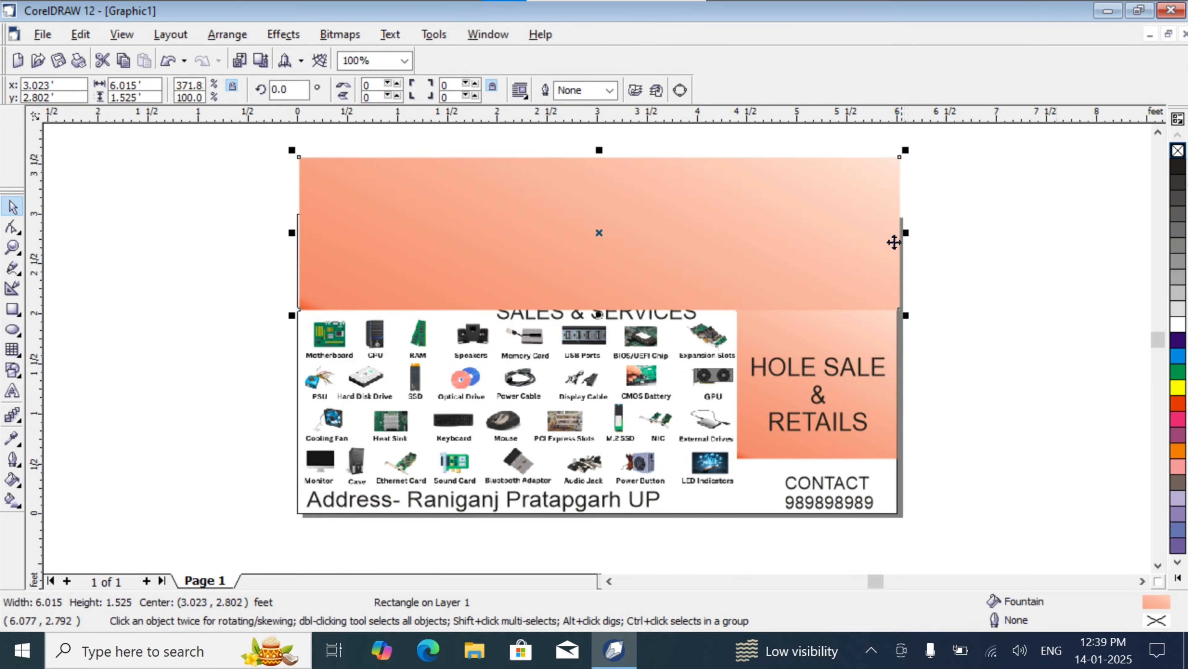
{"action": "left_click", "coordinate": [595, 153]}
{"action": "left_click", "coordinate": [616, 178]}
{"action": "left_click_drag", "start_coordinate": [599, 151], "coordinate": [597, 206]}
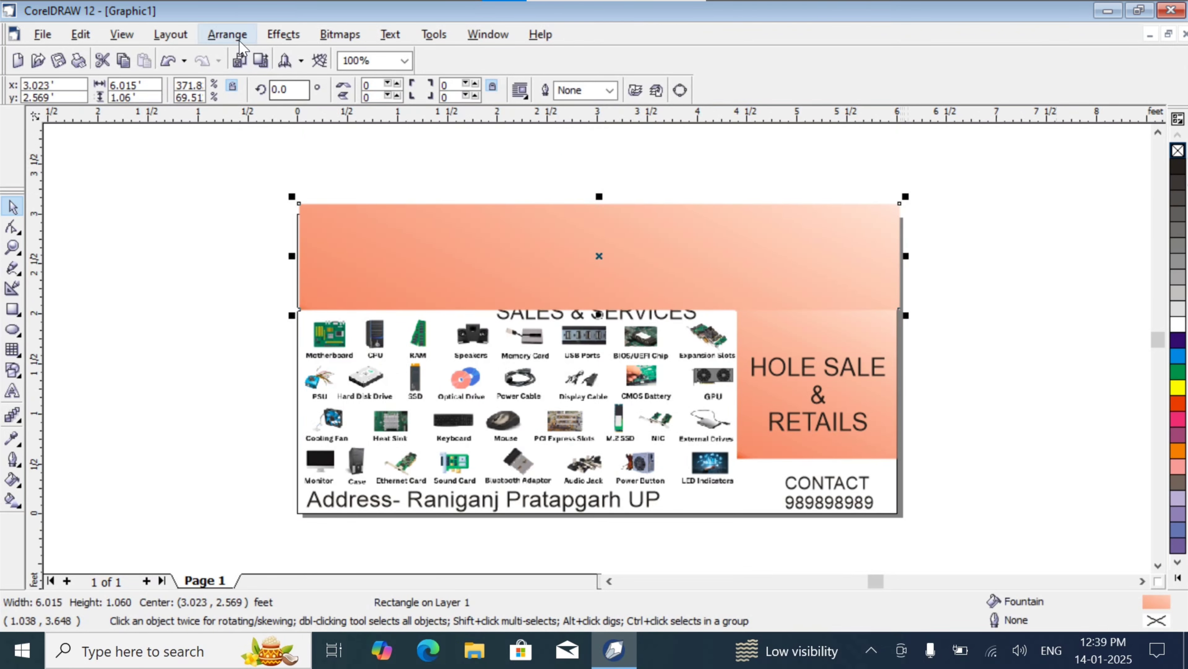
- Send the wide gradient rectangle to the back, behind the heading text
{"action": "left_click", "coordinate": [227, 34]}
{"action": "mouse_move", "coordinate": [389, 122]}
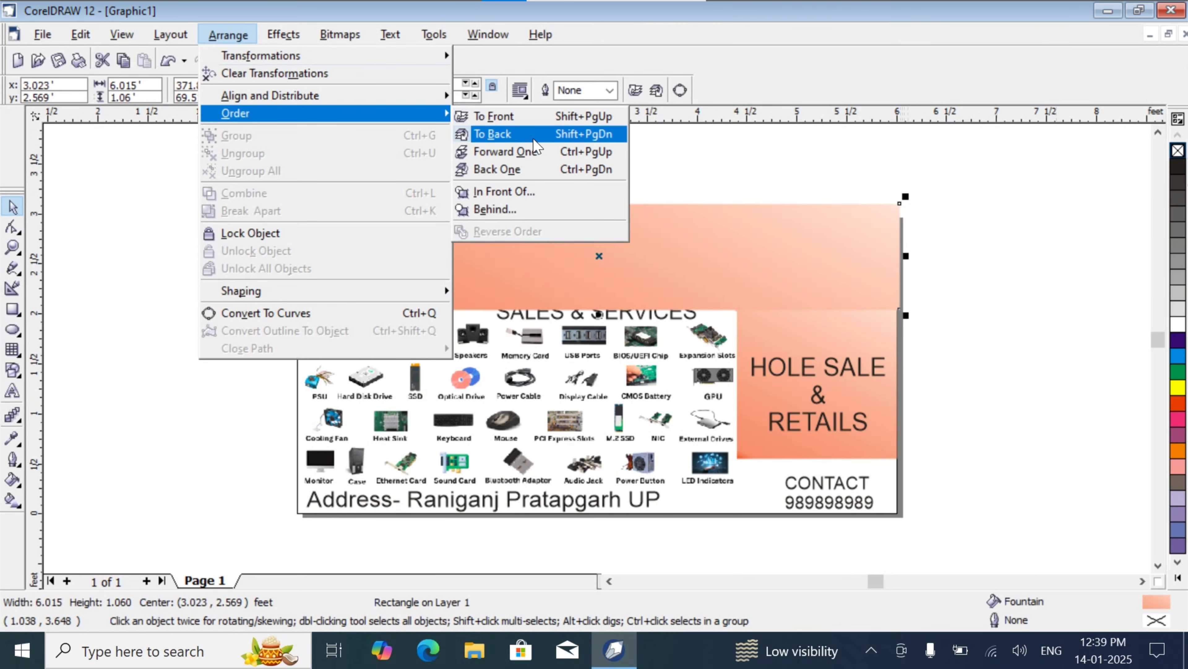
{"action": "left_click", "coordinate": [534, 134]}
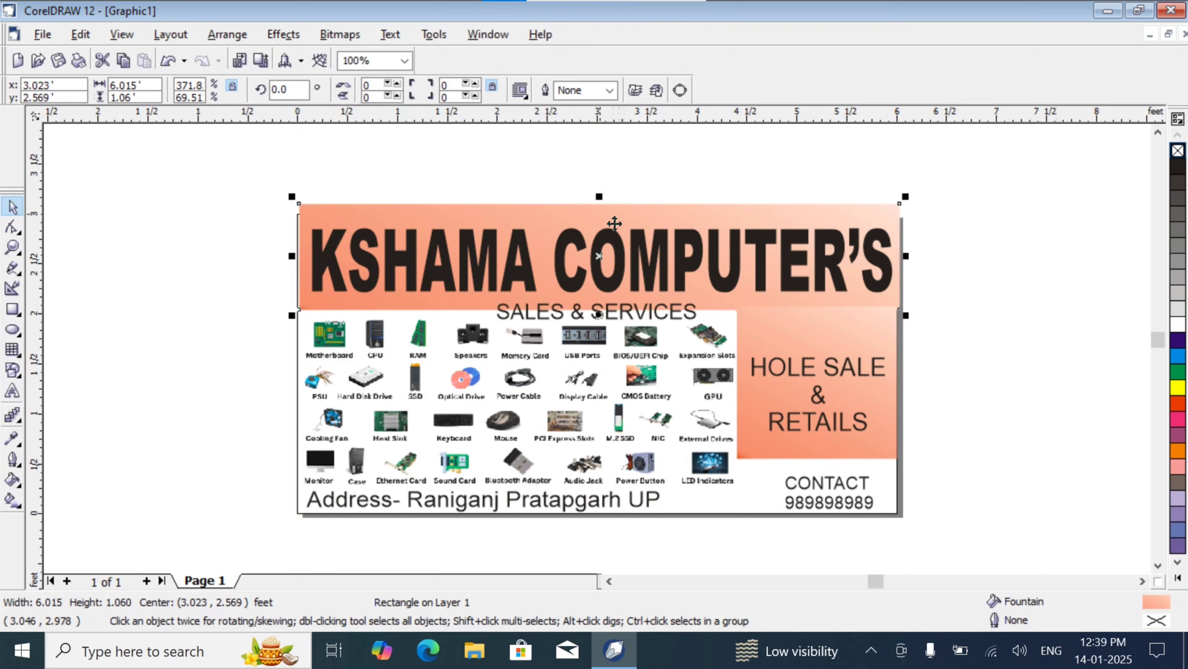
- Nudge the wide gradient rectangle down until its upper edge meets the page's upper edge, with its centre at y 2.469 feet
{"action": "key", "text": "Down"}
{"action": "key", "text": "Down"}
{"action": "key", "text": "Down"}
{"action": "key", "text": "Down"}
{"action": "key", "text": "Down"}
{"action": "key", "text": "Down"}
{"action": "key", "text": "Down"}
{"action": "key", "text": "Down"}
{"action": "key", "text": "Down"}
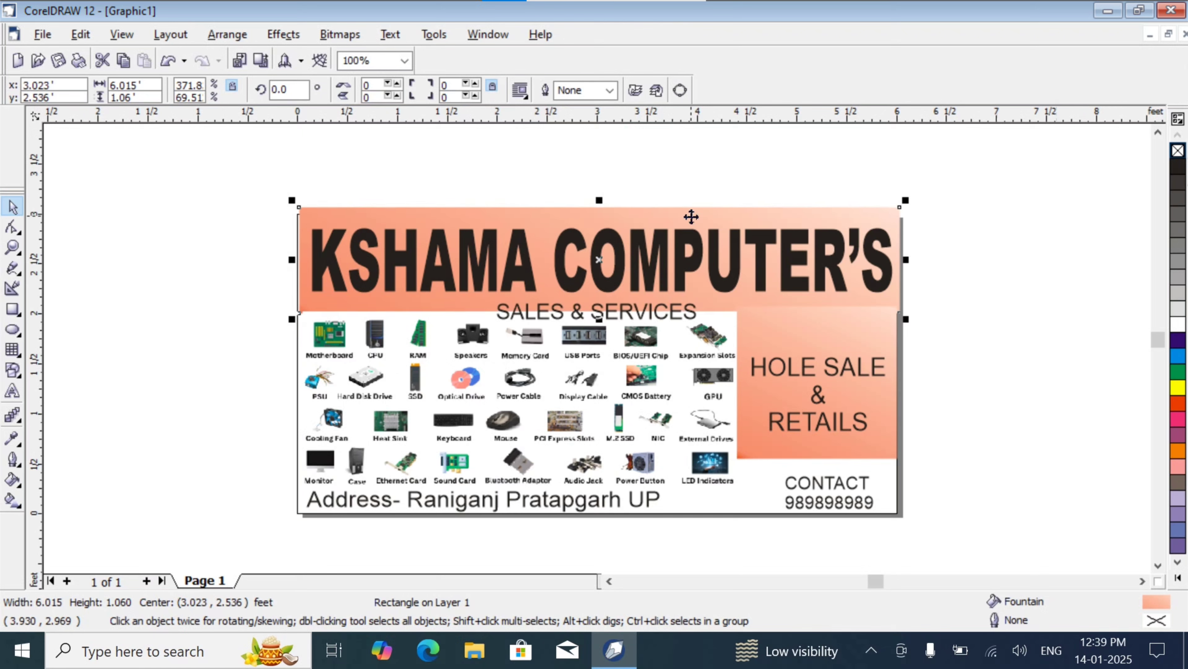
{"action": "key", "text": "Down"}
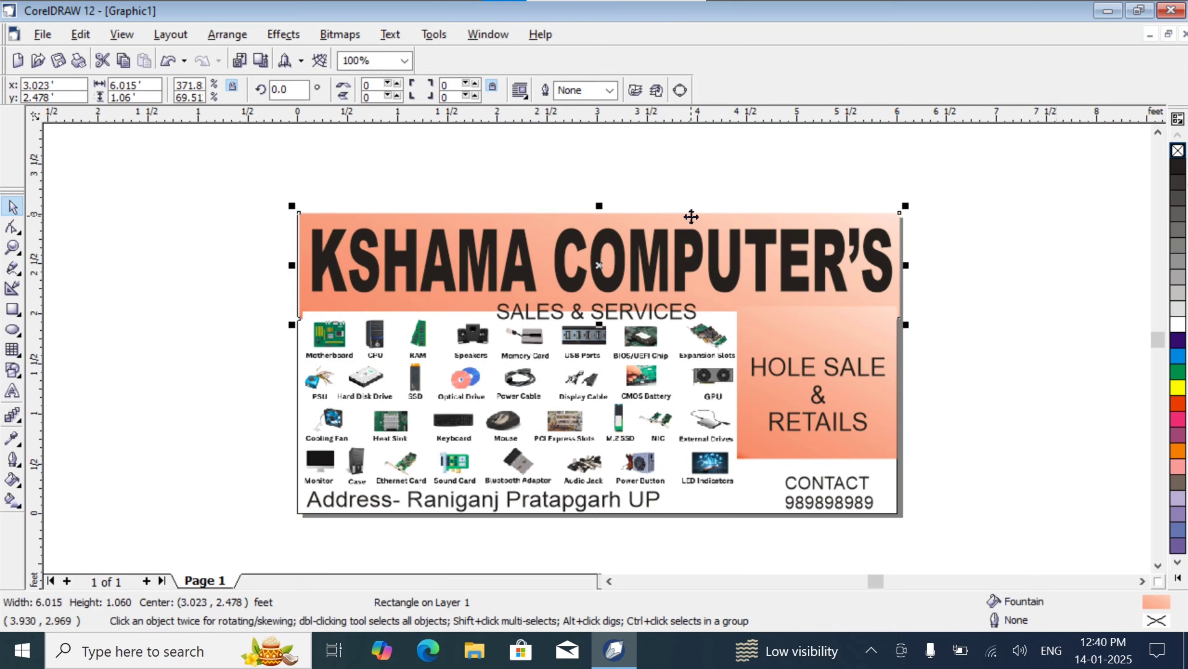
{"action": "key", "text": "Down"}
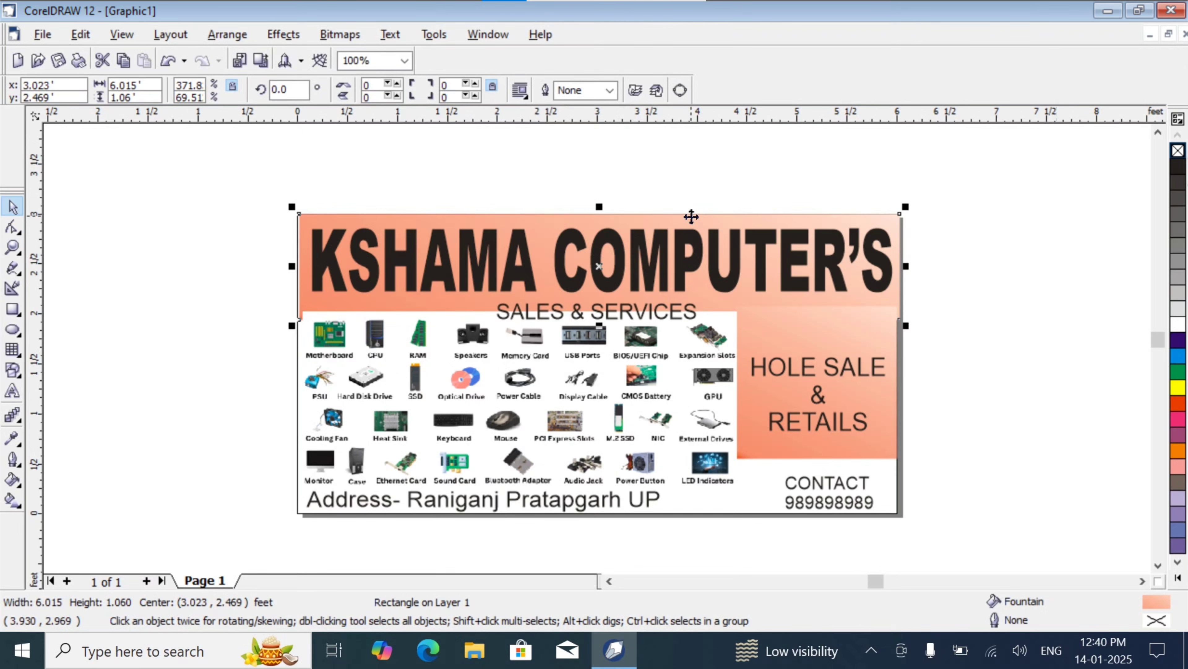
- Send the computer-parts image to the back, behind the wide gradient rectangle, and clear the selection
{"action": "left_click", "coordinate": [664, 373]}
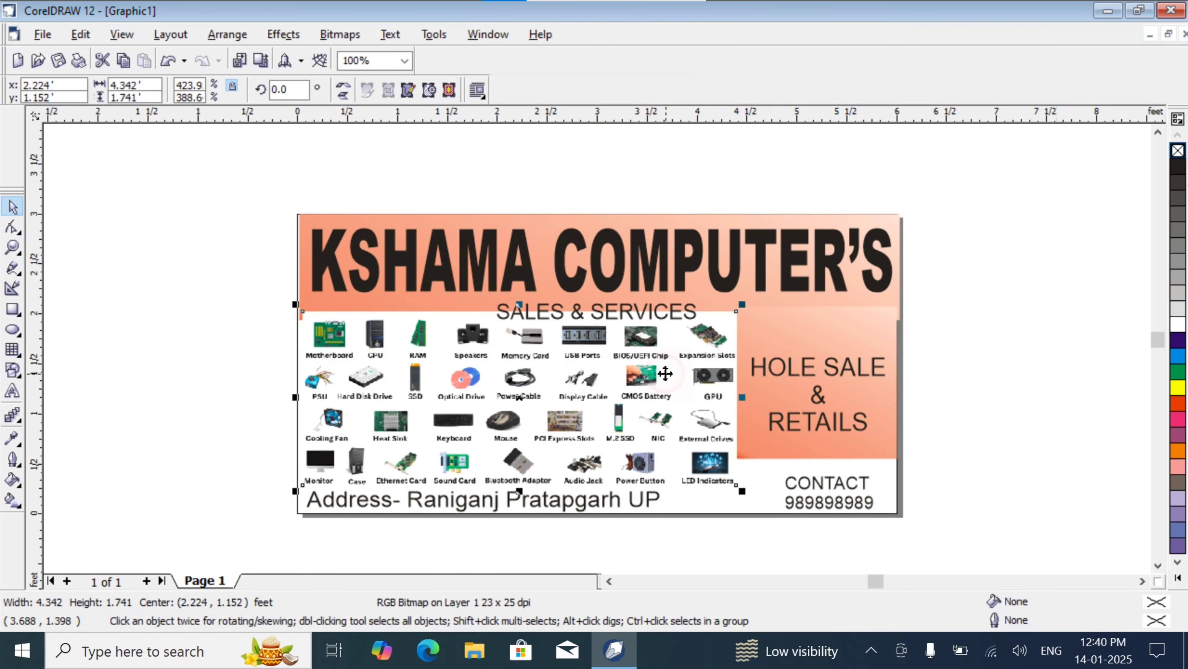
{"action": "left_click", "coordinate": [228, 35]}
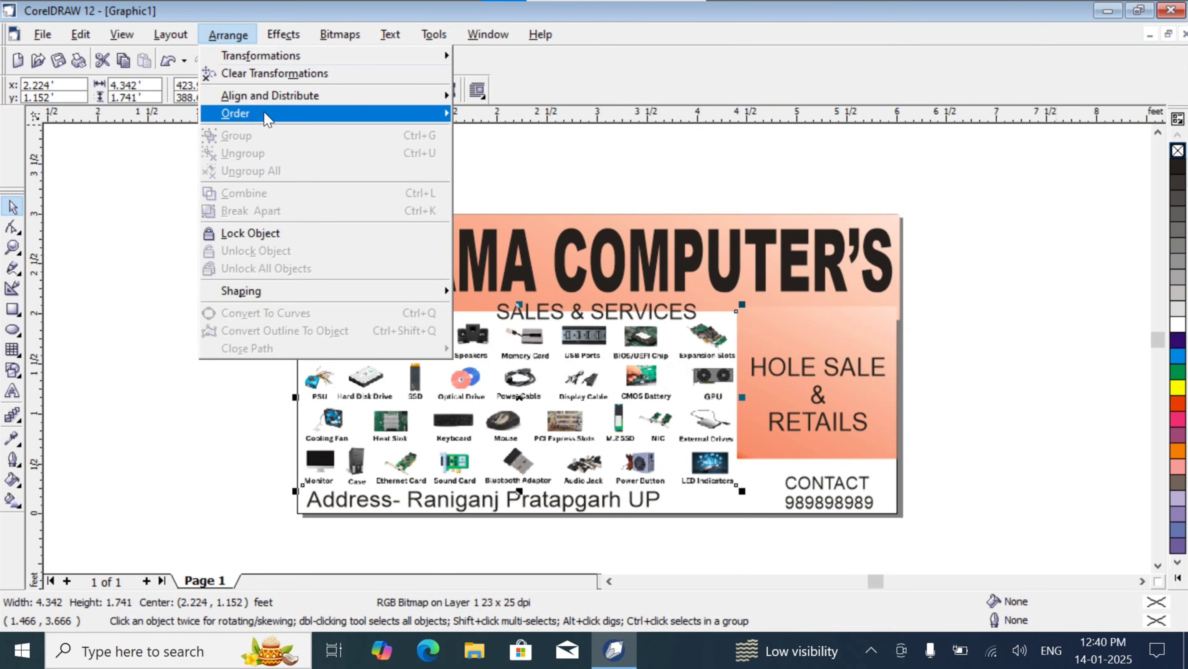
{"action": "mouse_move", "coordinate": [262, 113]}
{"action": "left_click", "coordinate": [495, 139]}
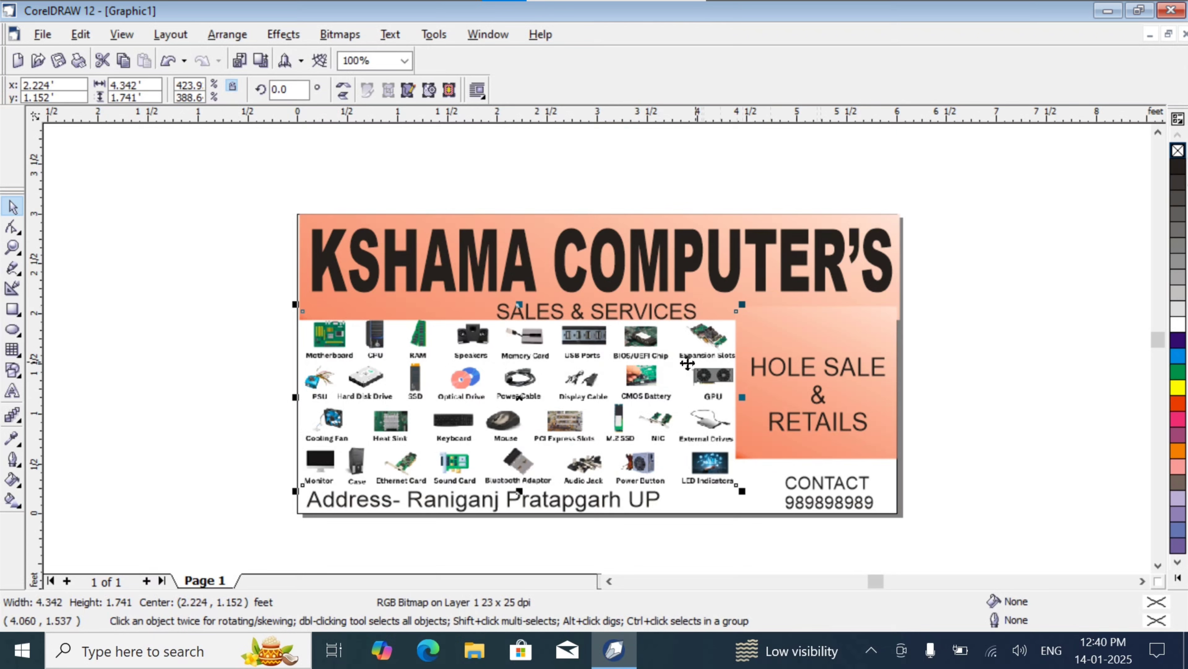
{"action": "left_click", "coordinate": [213, 37]}
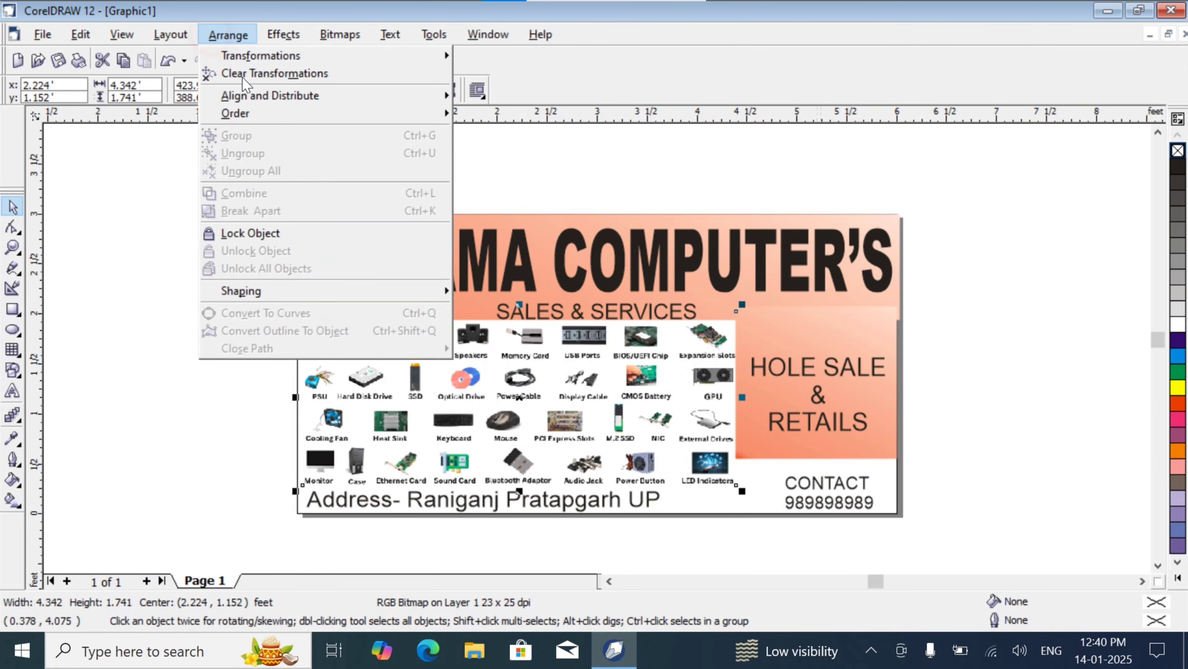
{"action": "mouse_move", "coordinate": [262, 113]}
{"action": "left_click", "coordinate": [507, 138]}
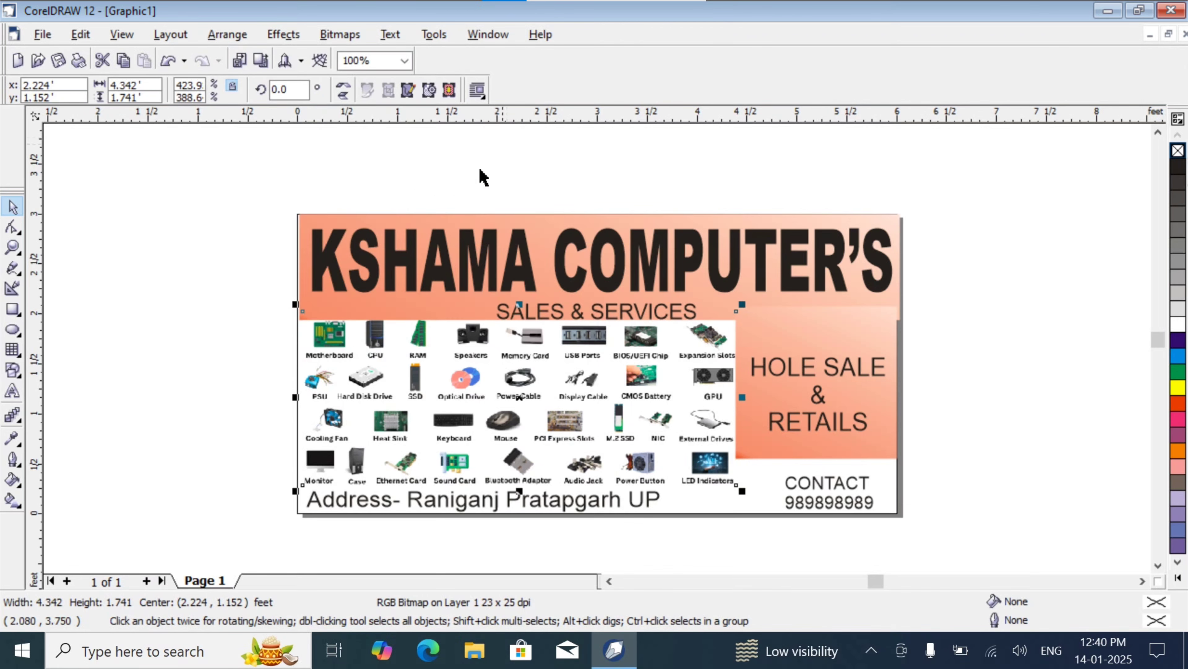
{"action": "left_click", "coordinate": [662, 314]}
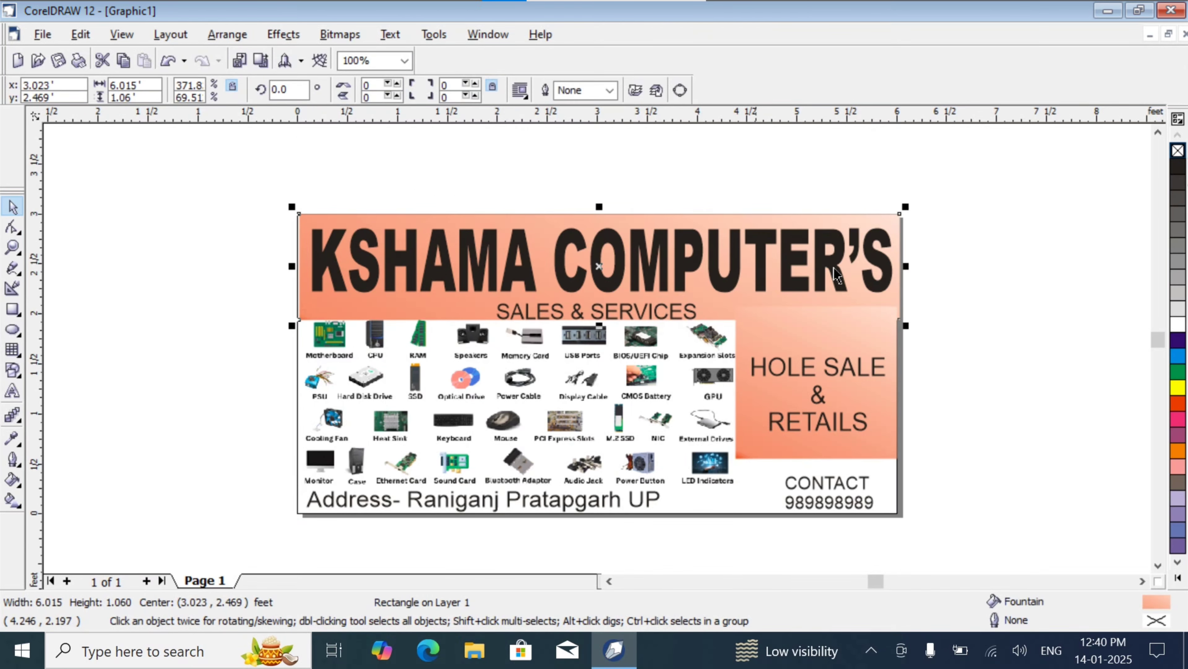
{"action": "left_click", "coordinate": [1016, 281]}
- Nudge the gradient rectangle behind the HOLE SALE & RETAILS text rightward until its centre is at x 5.227 feet
{"action": "left_click", "coordinate": [903, 342]}
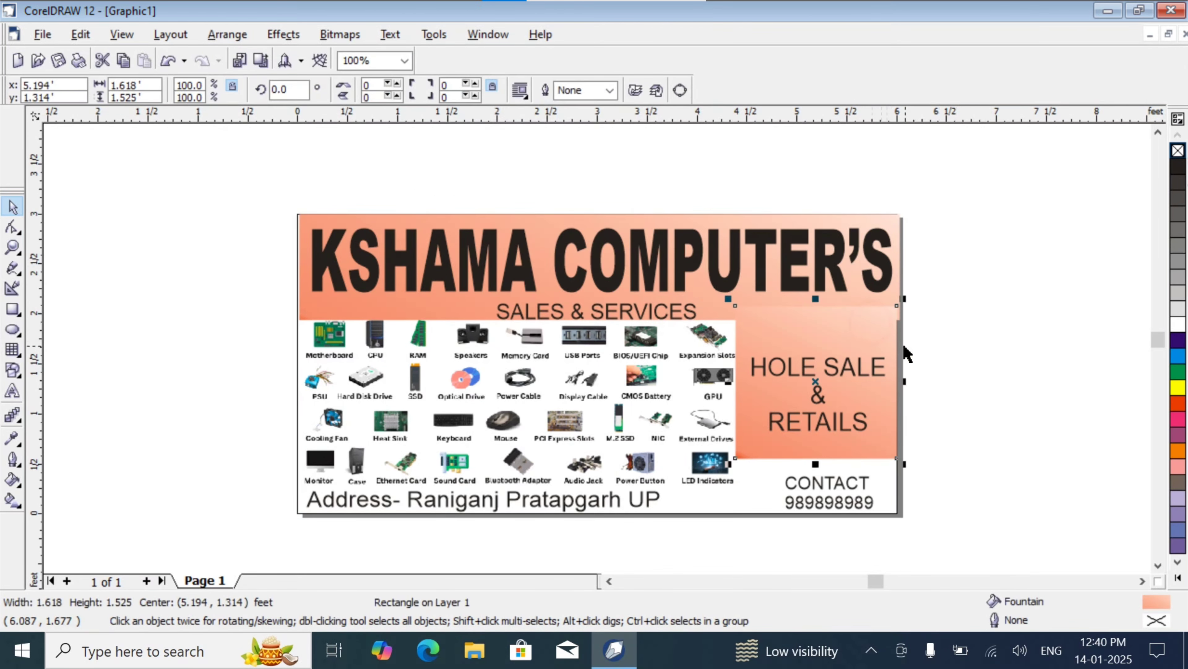
{"action": "key", "text": "Right"}
{"action": "key", "text": "Right"}
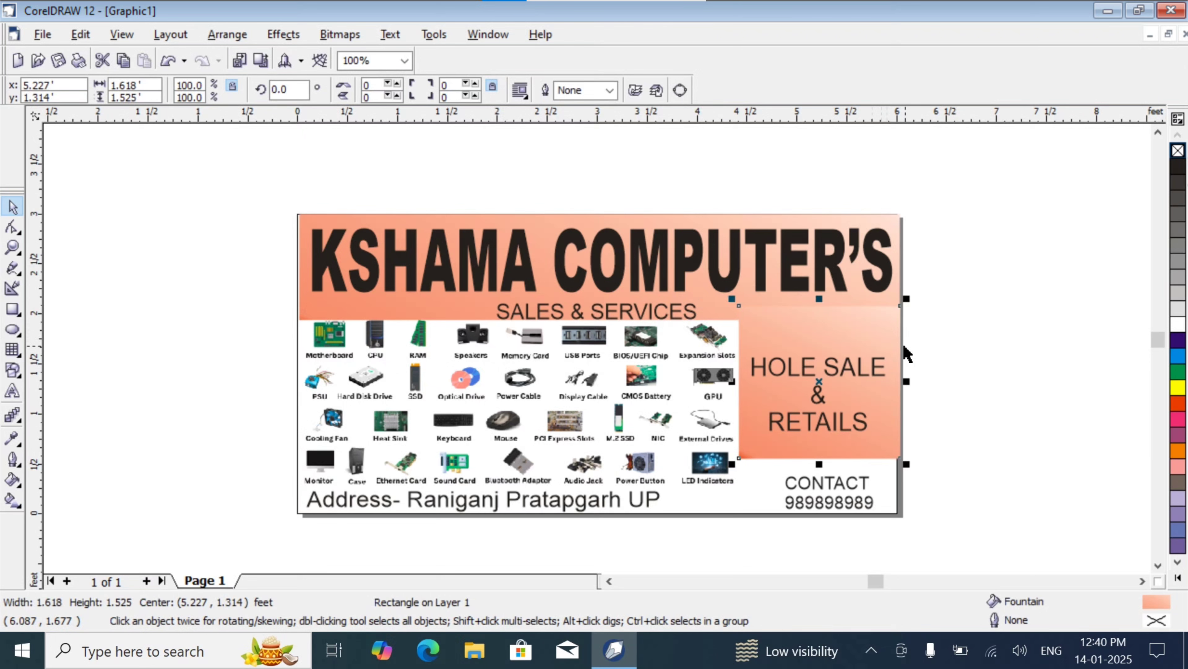
{"action": "left_click", "coordinate": [951, 354]}
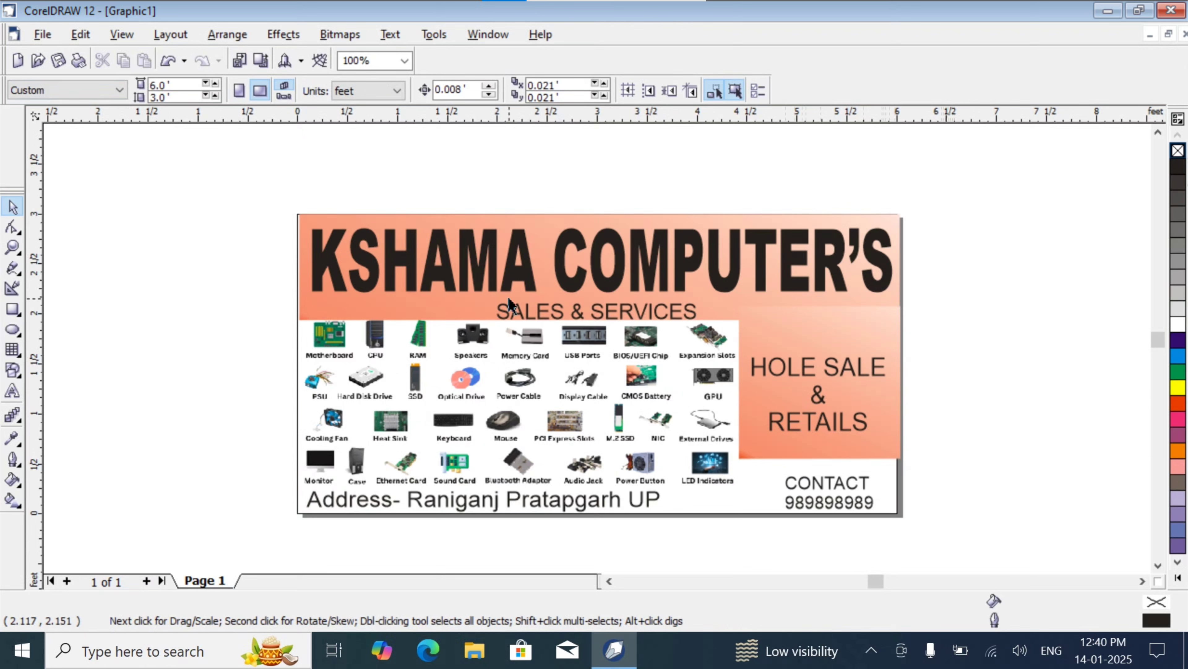
- Change the stacking order of the gradient rectangle behind the HOLE SALE & RETAILS text
{"action": "left_click", "coordinate": [860, 345]}
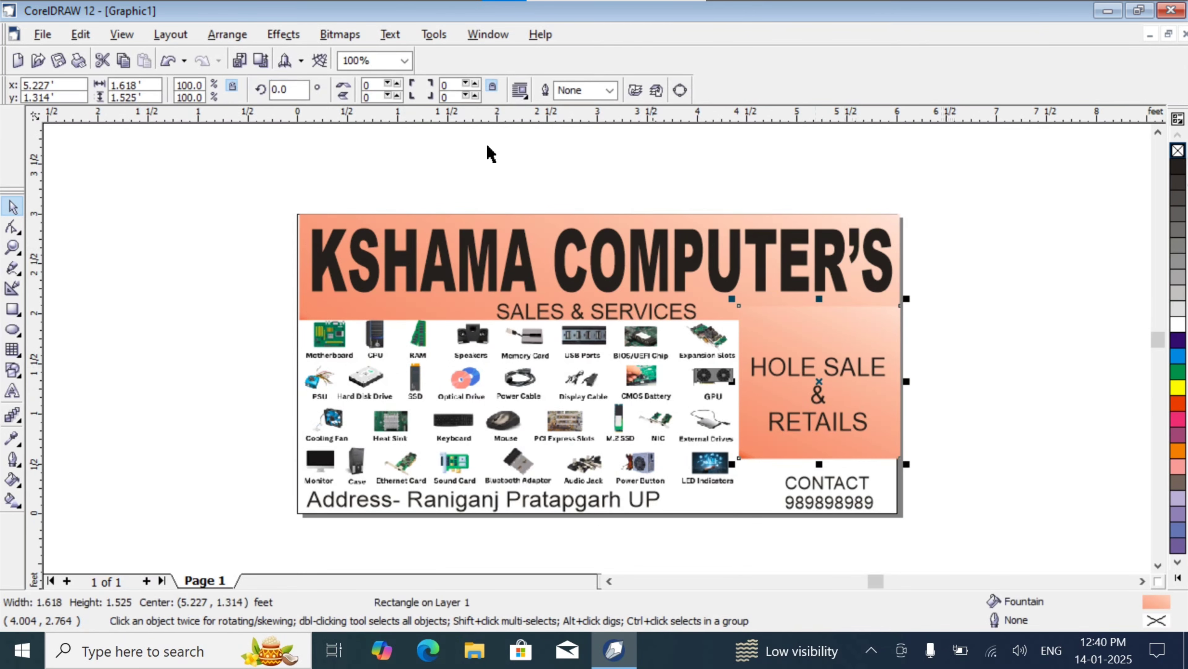
{"action": "left_click", "coordinate": [226, 34]}
{"action": "mouse_move", "coordinate": [276, 117]}
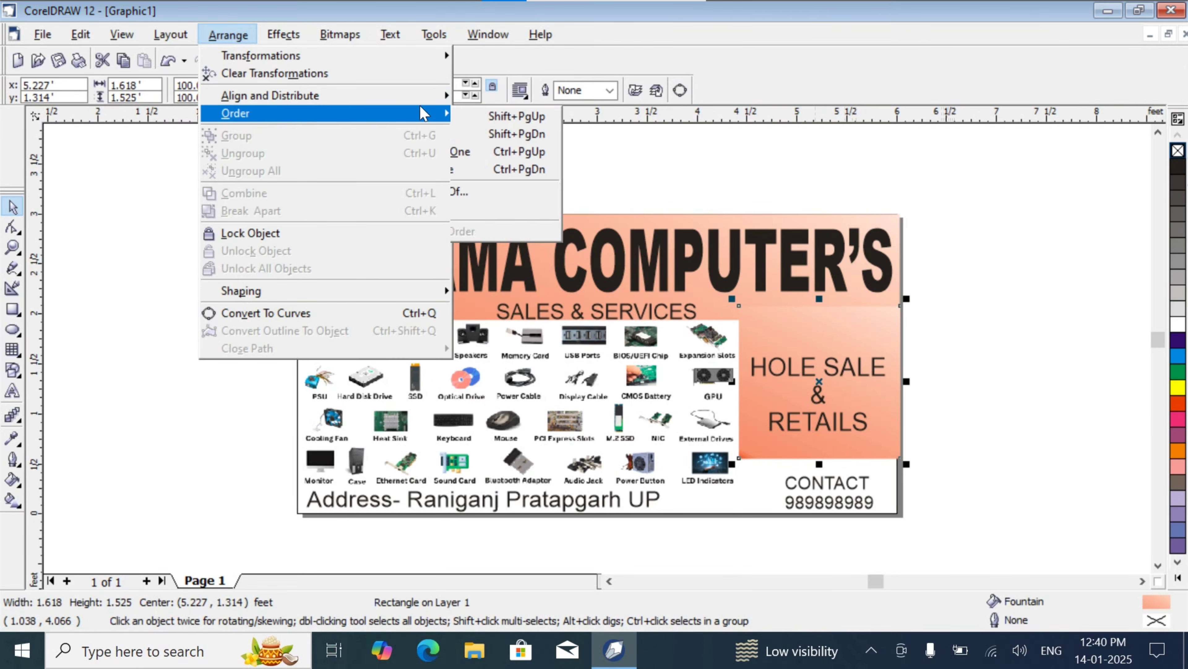